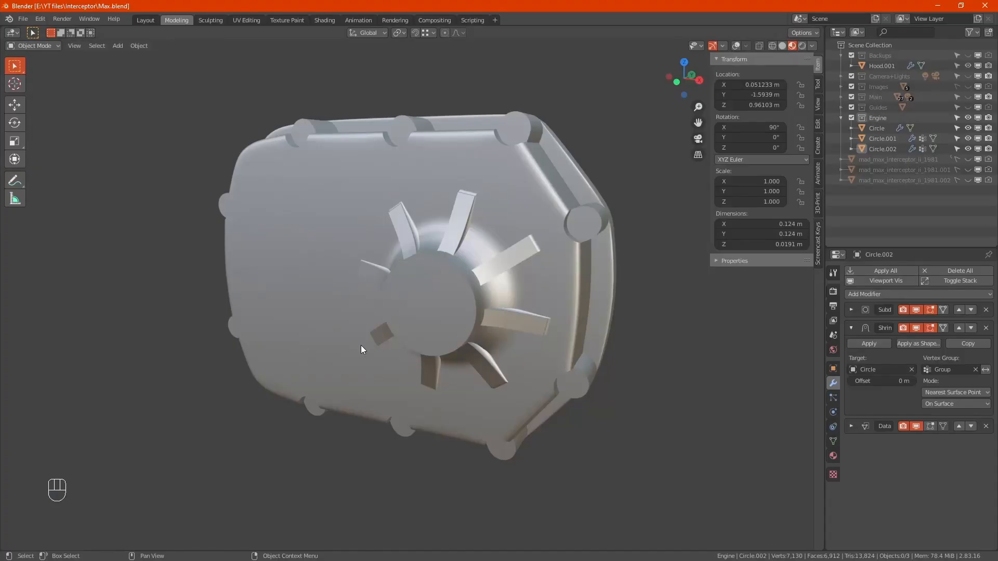
Select the engine cover and set the viewport to solid shading with overlays shown and the tool shelf hidden
left_click(324, 282)
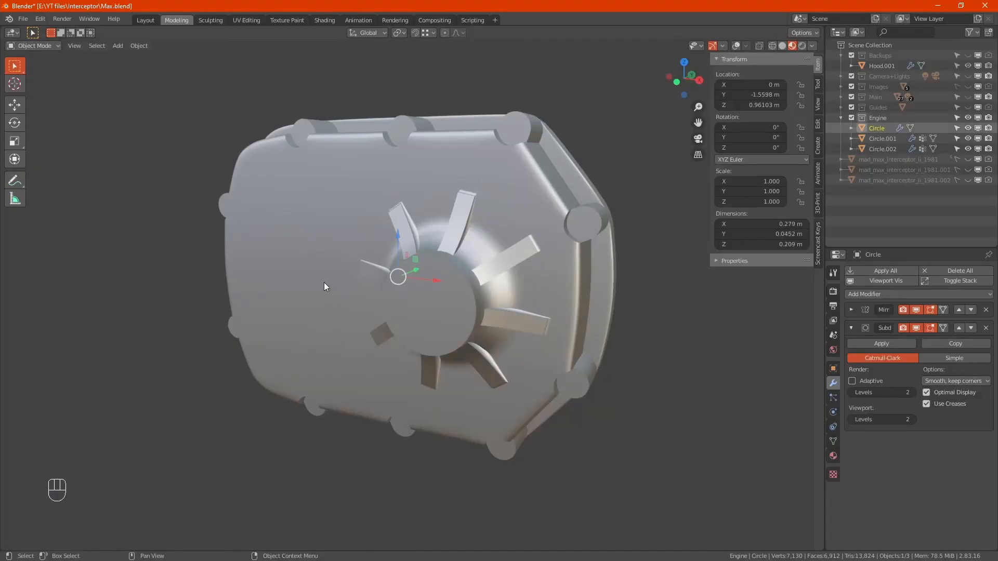
left_click(736, 47)
left_click(782, 45)
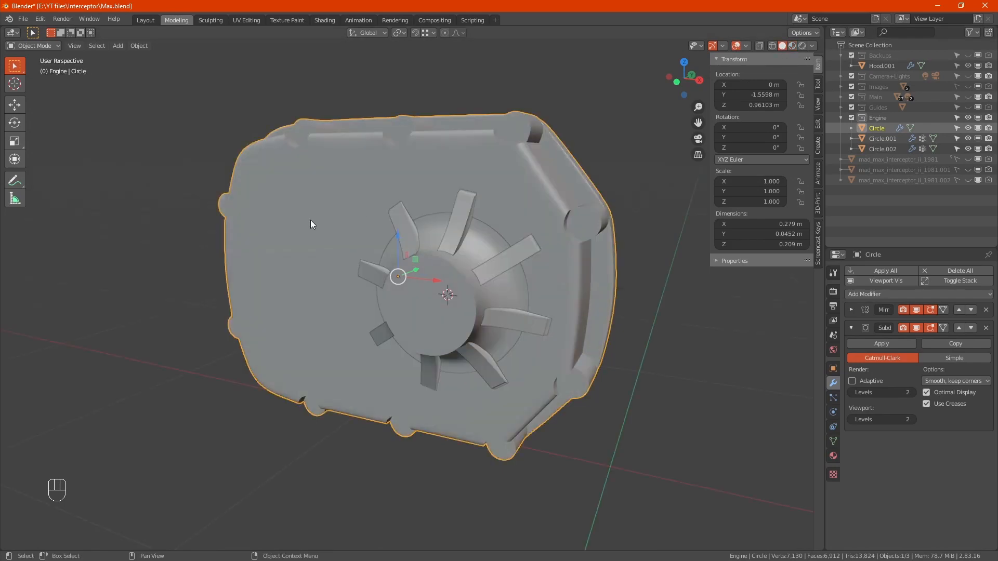
key("t")
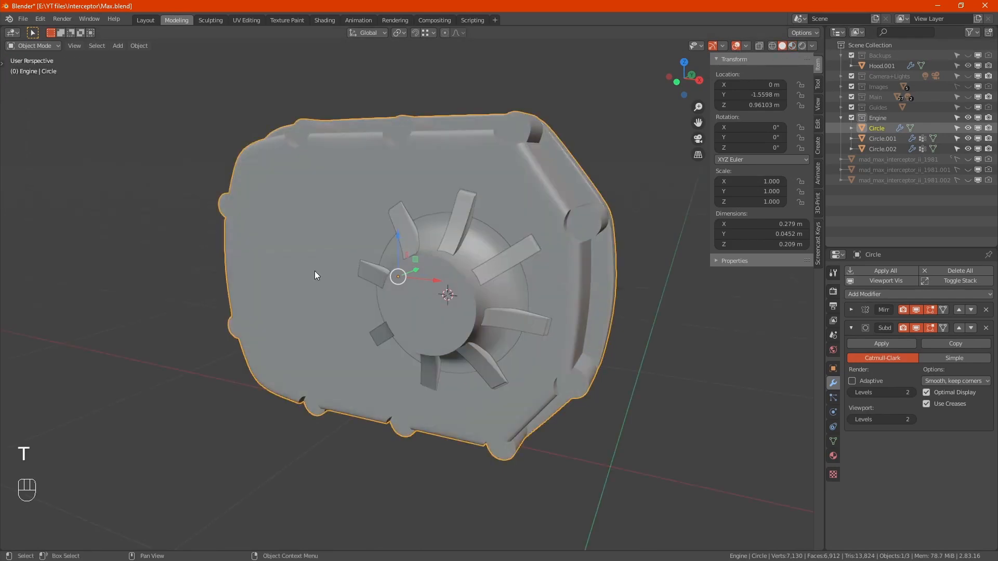
In front view, add a mesh circle with 16 vertices and a 0.05 m radius
key("KP_1")
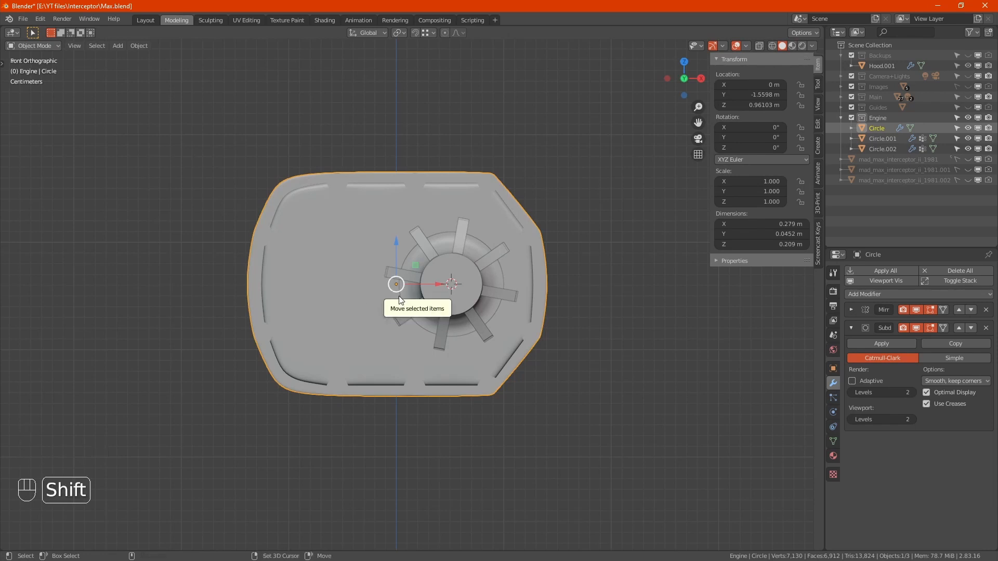
key("shift+a")
mouse_move(398, 295)
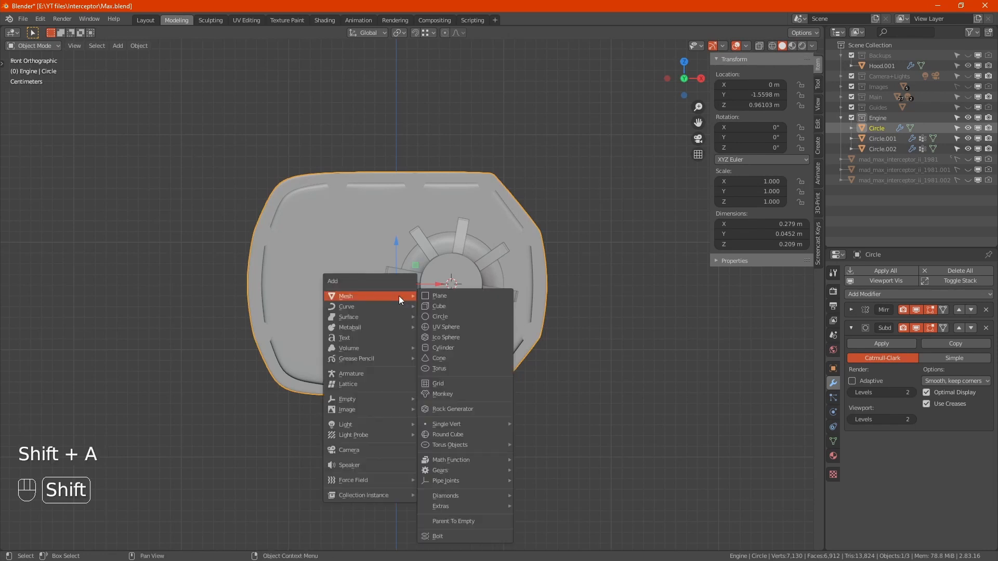
left_click(455, 318)
left_click(117, 431)
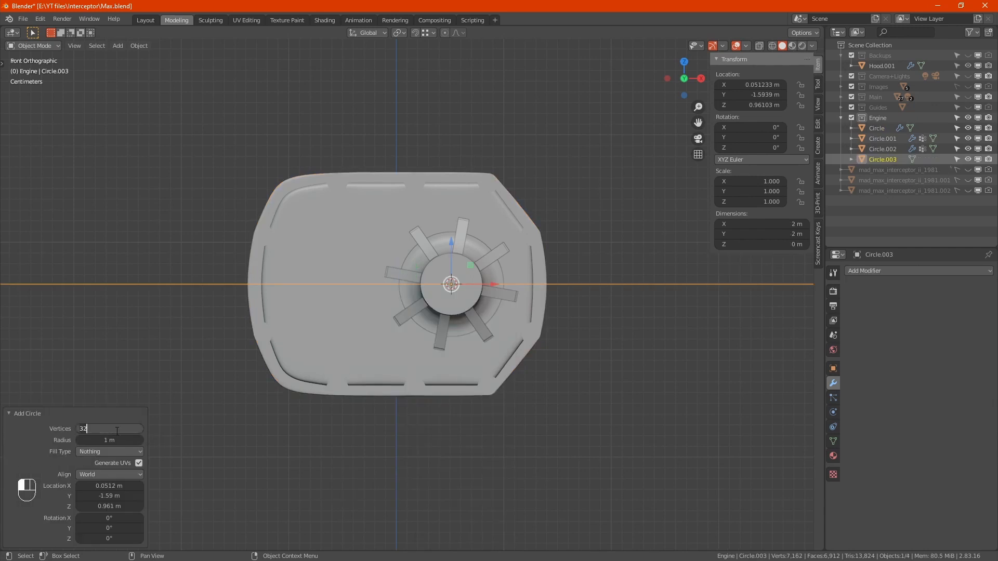
key("BackSpace")
key("BackSpace")
type("16")
key("Tab")
key("BackSpace")
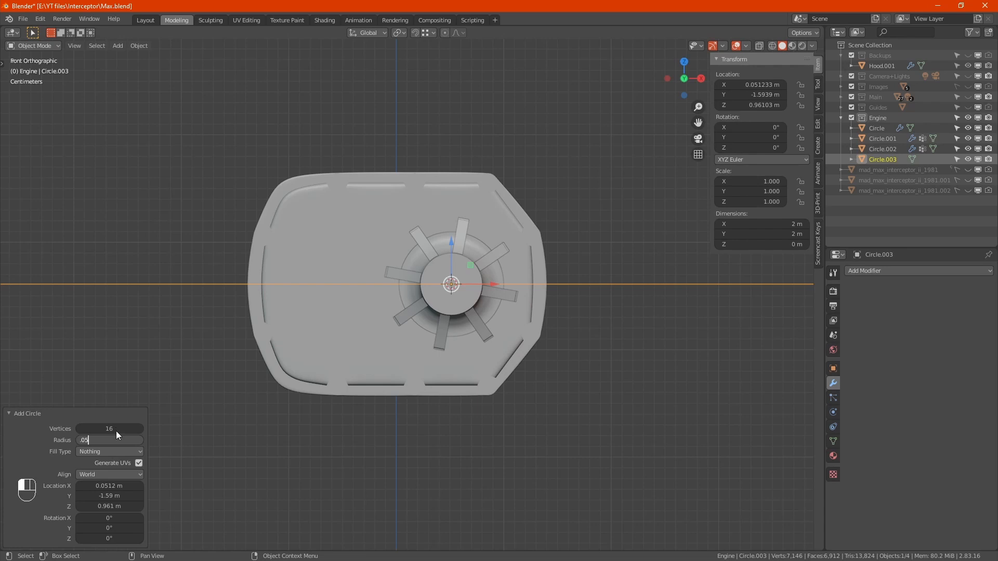
type(".05")
key("Return")
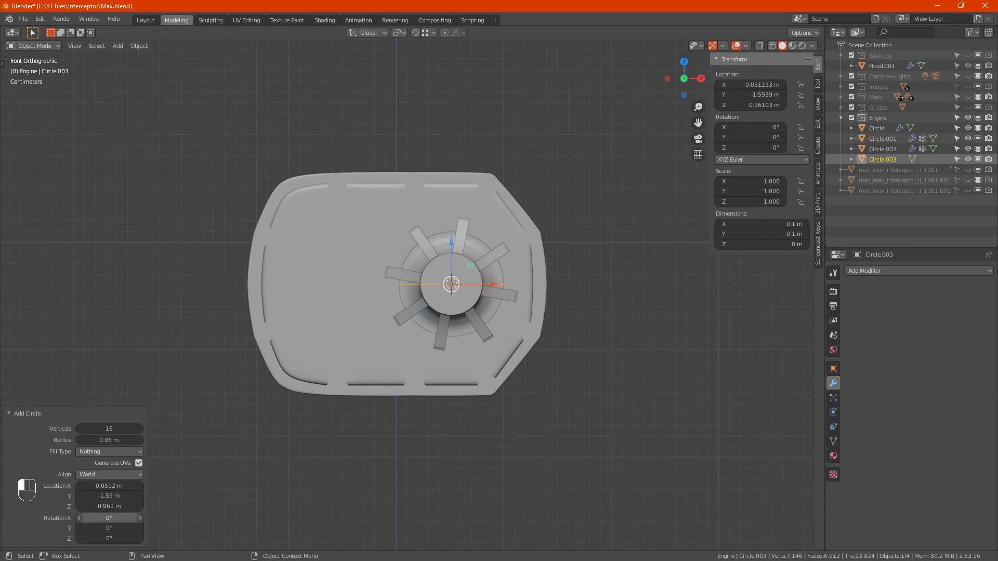
Rotate the circle 90° about X and move it about -0.115 m in X and -0.034 m in Z onto the cover's lower-left area
left_click(123, 519)
type("90")
key("Return")
key("g")
key("shift+y")
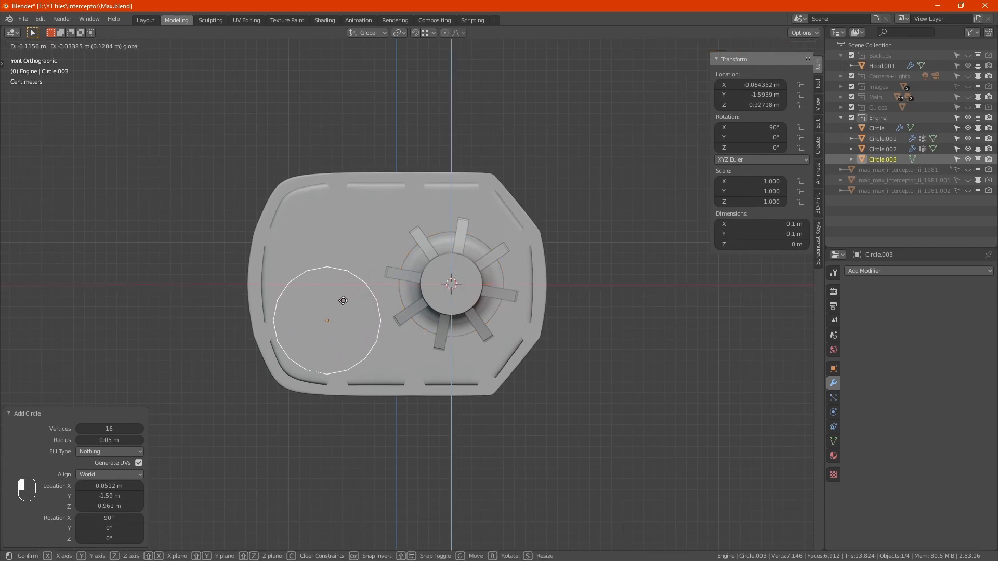
left_click(343, 300)
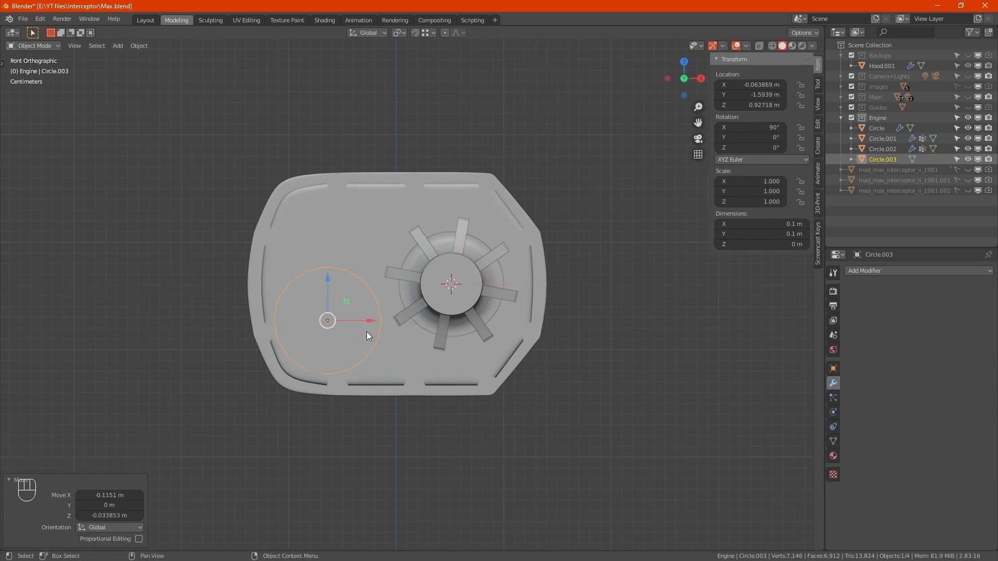
Try setting the mean crease to 0 on the edges around one hub fin's outer face
left_click(420, 242)
left_click_drag(411, 273, 467, 204, "alt")
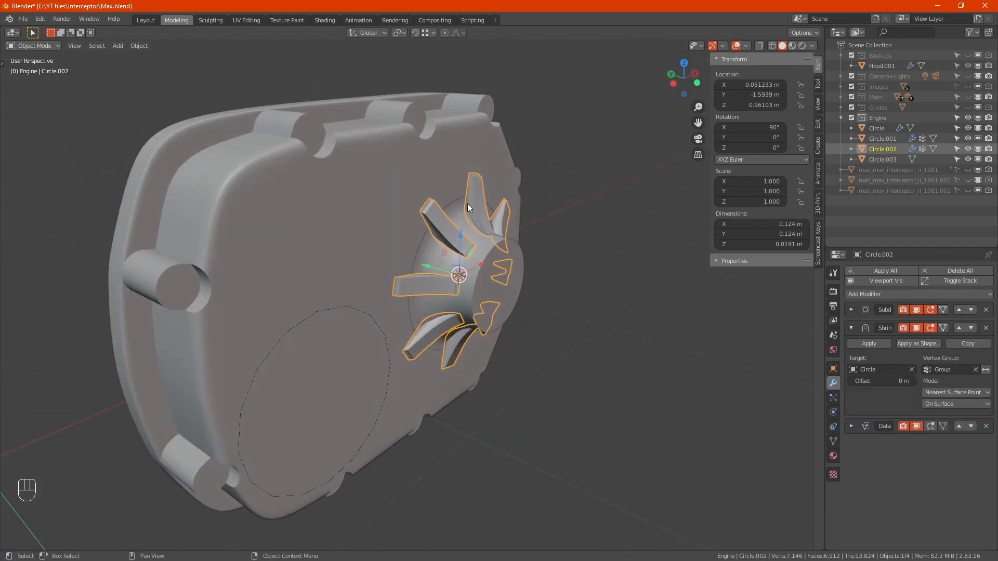
scroll(445, 207, "up", 5)
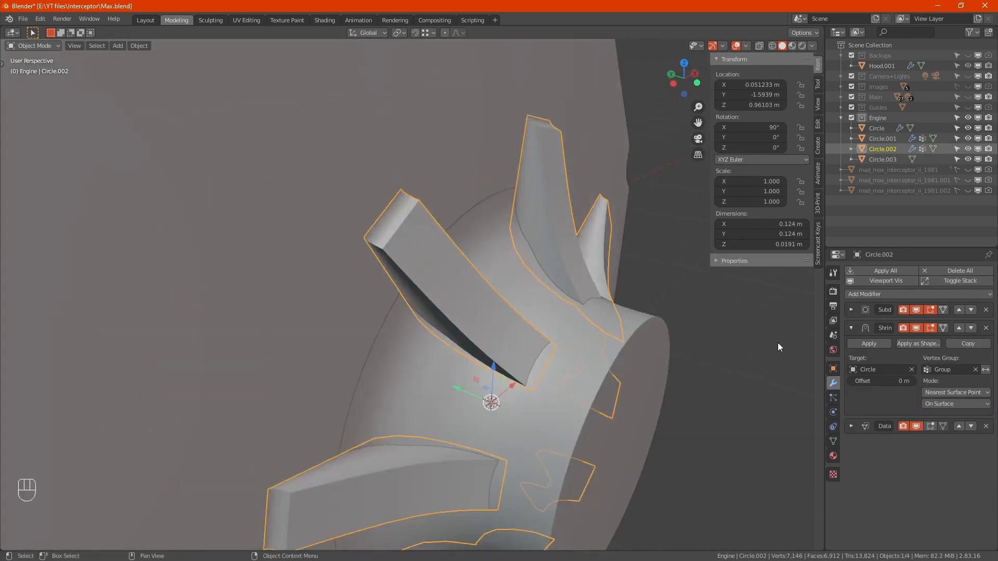
key("Tab")
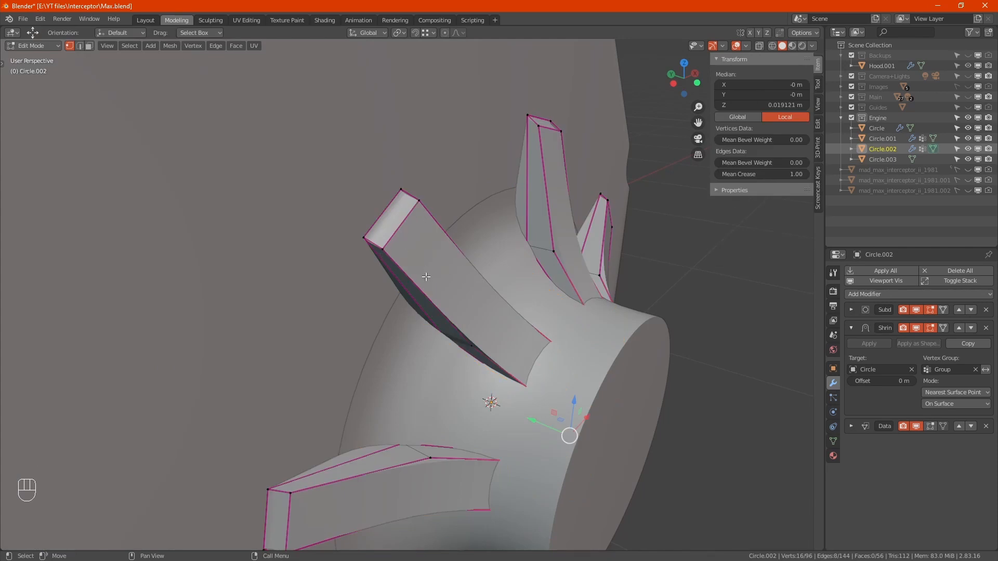
key("2")
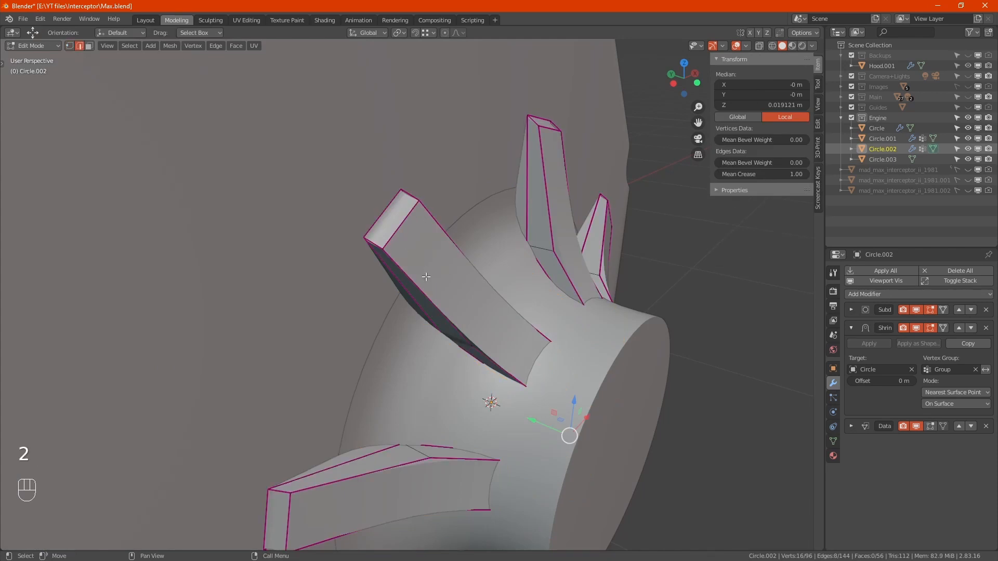
left_click(412, 213, "alt")
left_click(434, 232, "alt+shift")
left_click(402, 270, "alt+shift")
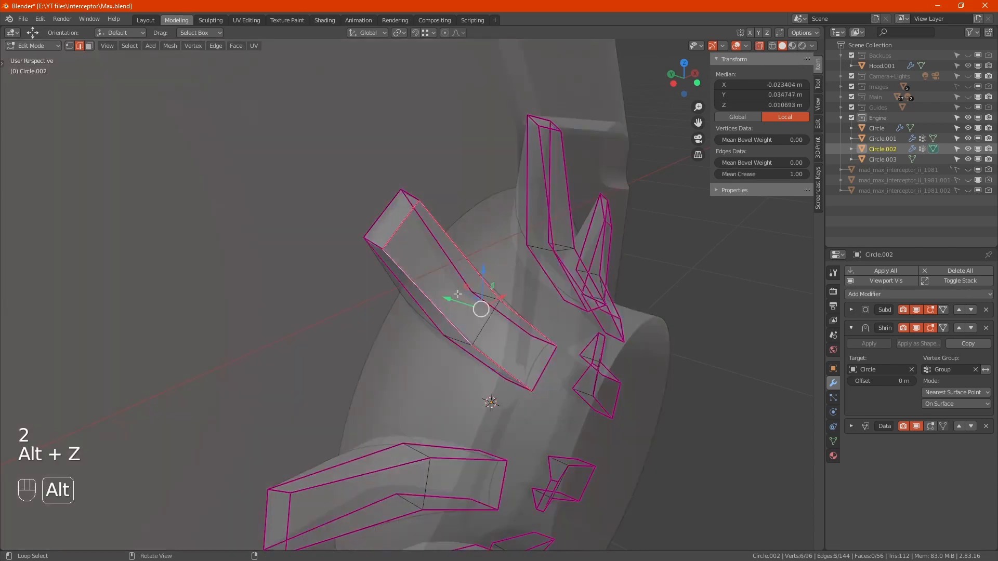
key("alt+z")
left_click(548, 360, "alt+shift")
left_click(770, 174)
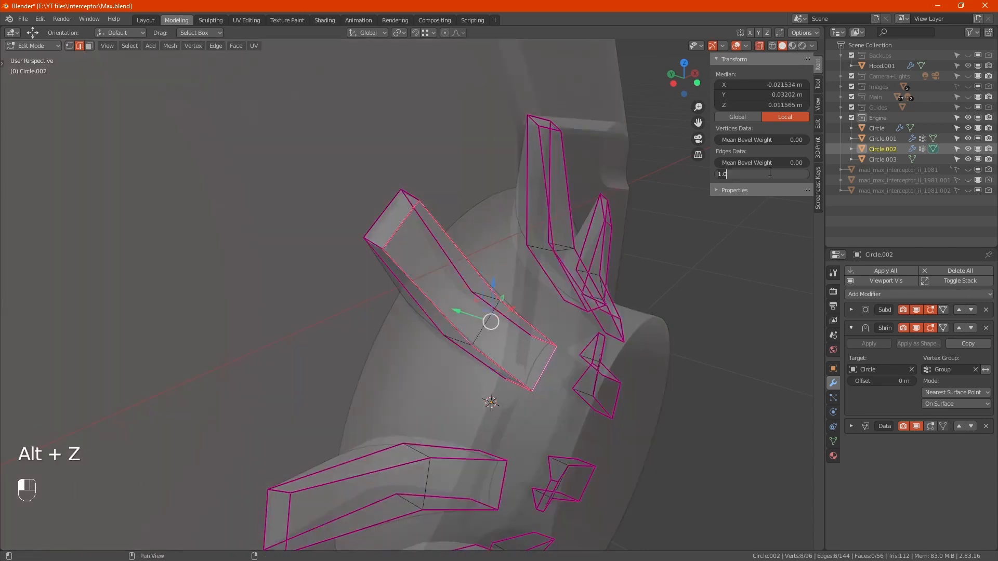
type("1.0")
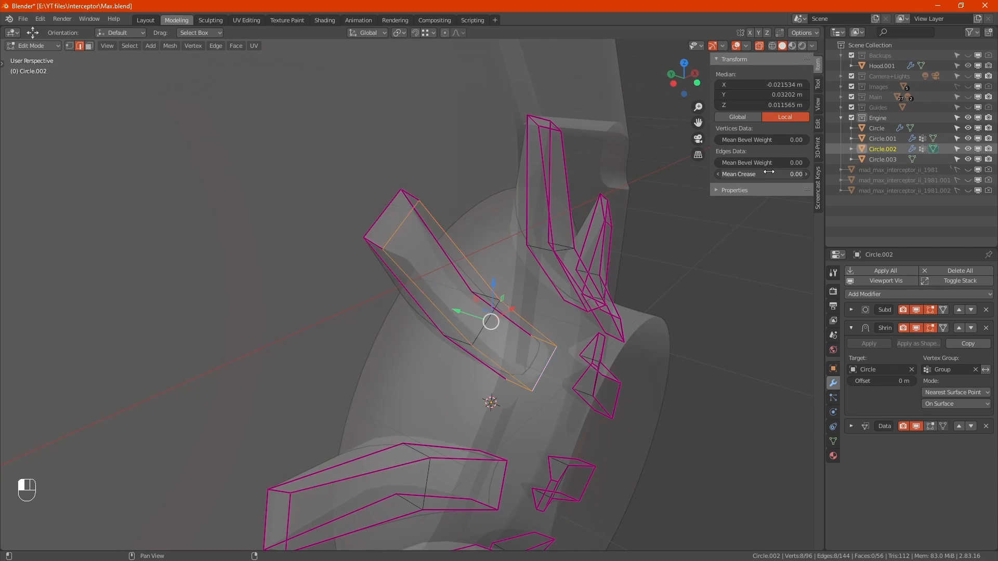
key("Return")
key("alt+z")
key("Tab")
Inspect the fins around the hub in material preview shading
middle_click_drag(530, 341, 730, 129, "alt")
left_click(693, 334)
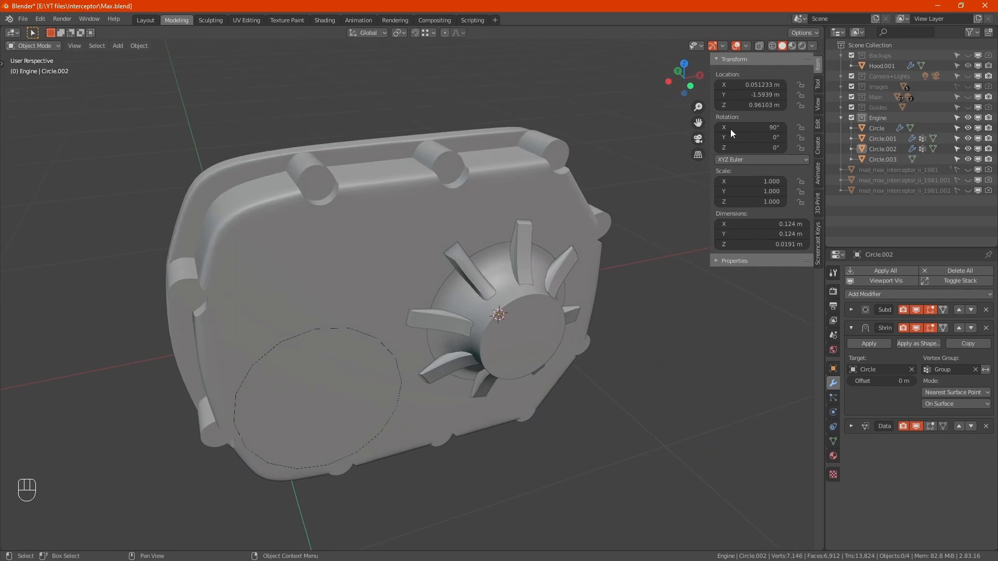
left_click(792, 47)
mouse_move(634, 323)
middle_mouse_down("alt")
mouse_move(519, 317)
mouse_move(660, 315)
mouse_move(689, 307)
mouse_move(691, 288)
mouse_move(510, 313)
mouse_move(671, 304)
middle_mouse_up("alt")
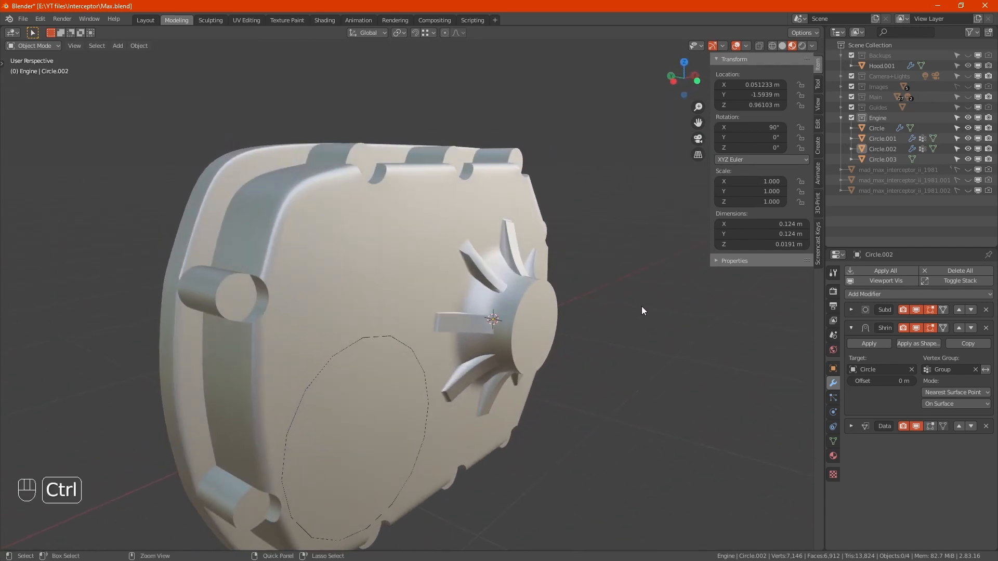
Undo the crease change on the fin's edges and return to object mode
key("ctrl+z")
key("ctrl+z")
key("ctrl+z")
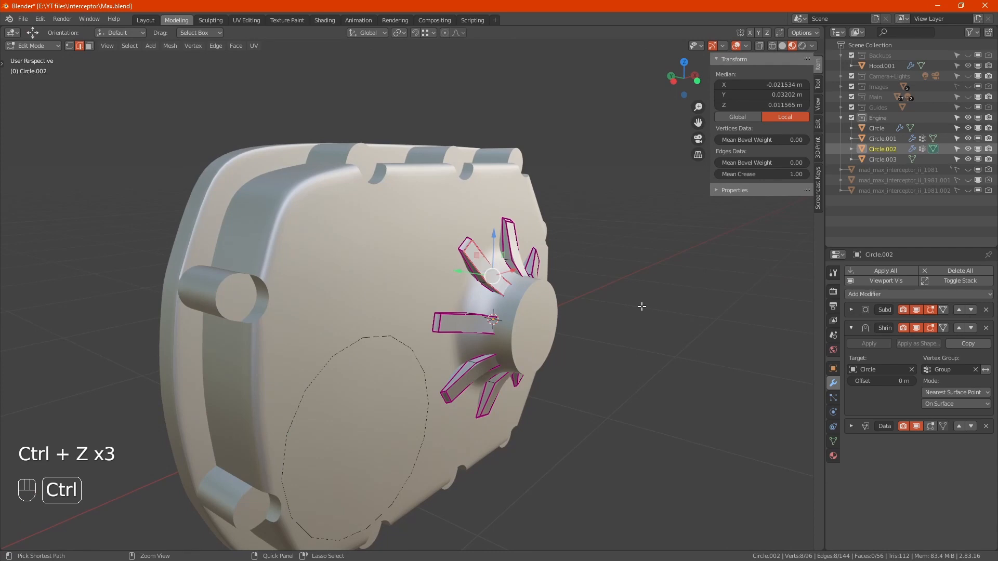
key("Tab")
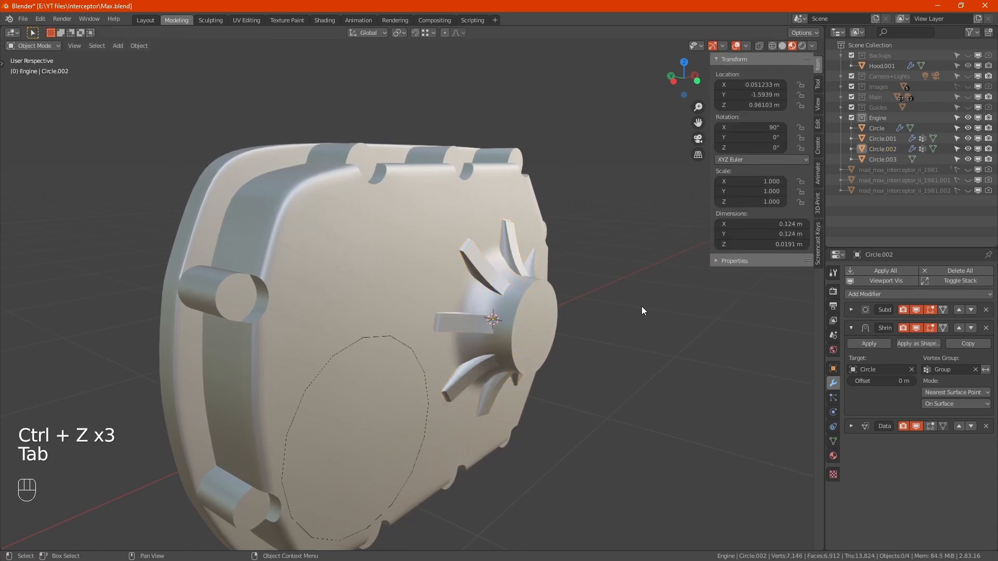
Back in solid shading, extrude the new circle's vertices inward to about 0.89 scale to form a flat ring
left_click(376, 336)
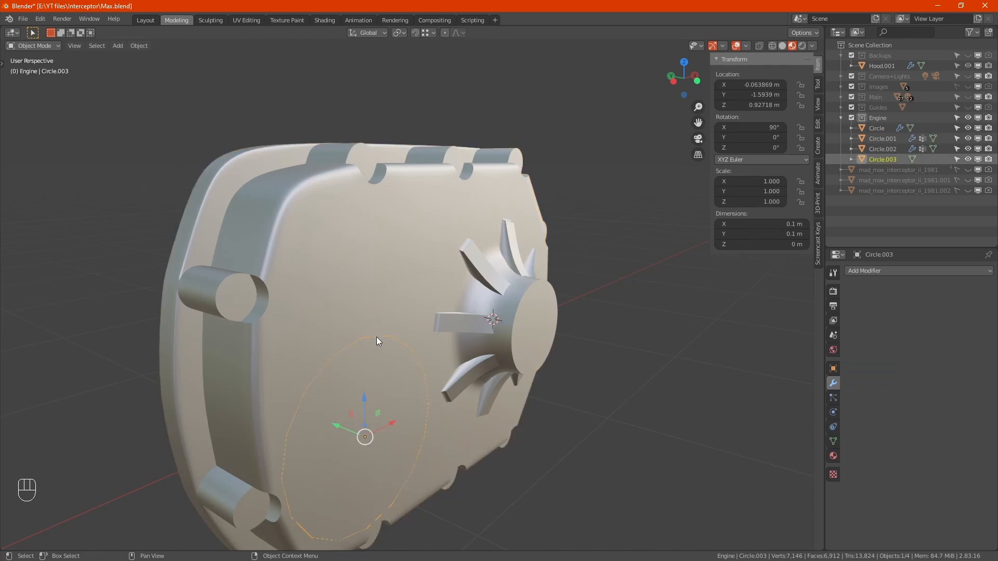
left_click(782, 46)
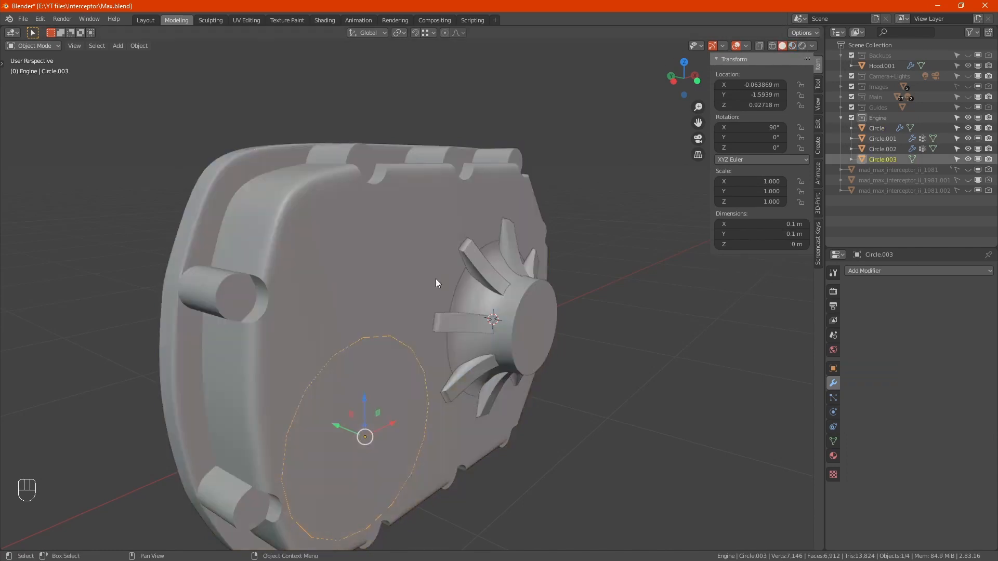
middle_click_drag(436, 279, 444, 280)
key("KP_1")
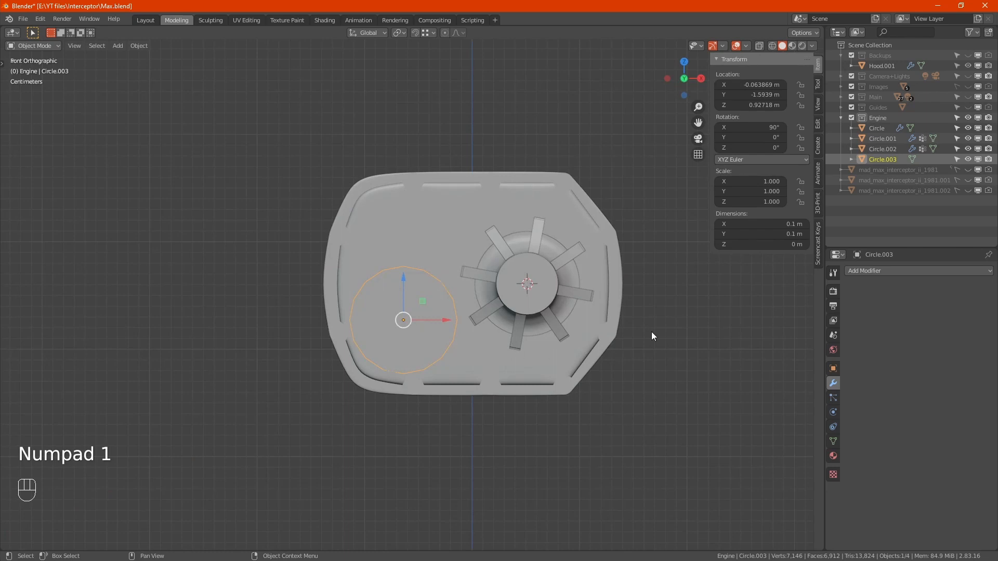
key("Tab")
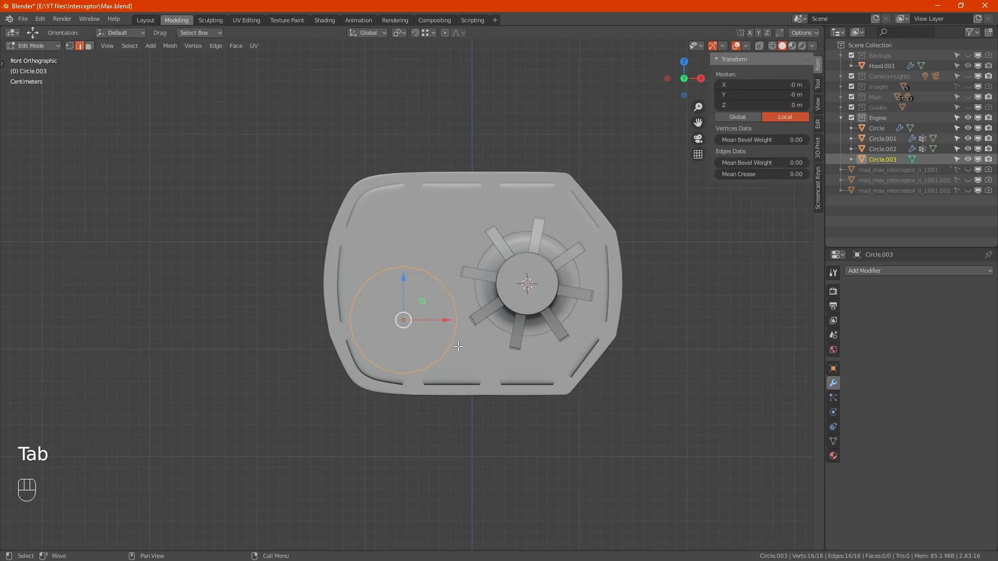
key("1")
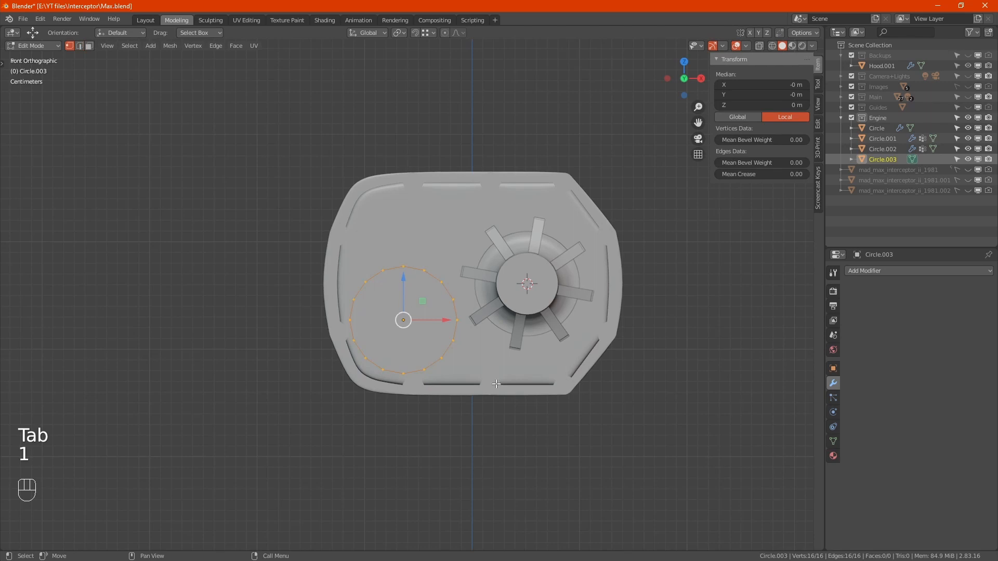
key("e")
key("s")
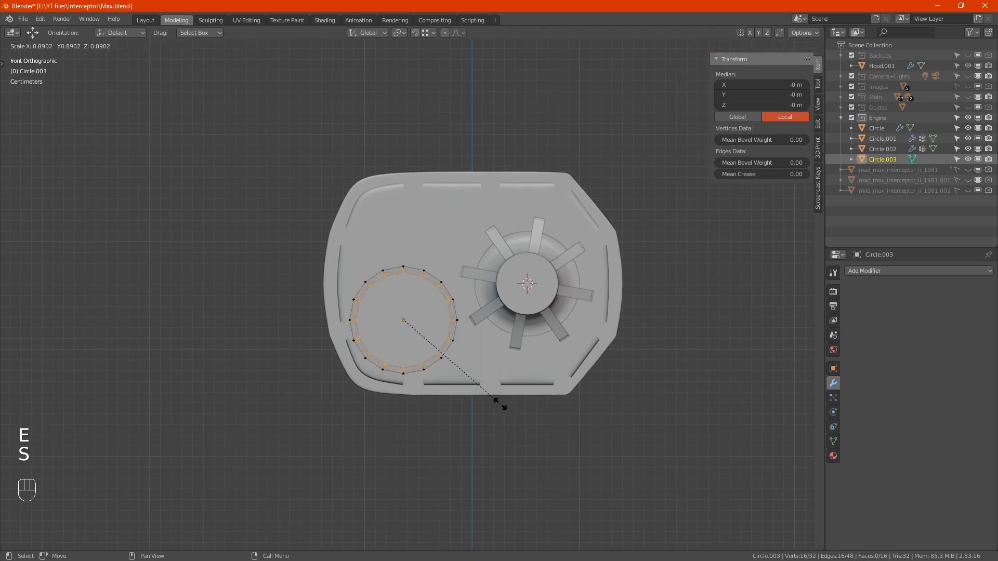
left_click(500, 405)
Pull the ring's inner edge about 0.0025 m away from the cover, and extrude it a further 0.0076 m or so
left_click_drag(406, 346, 377, 341, "alt")
key("e")
key("s")
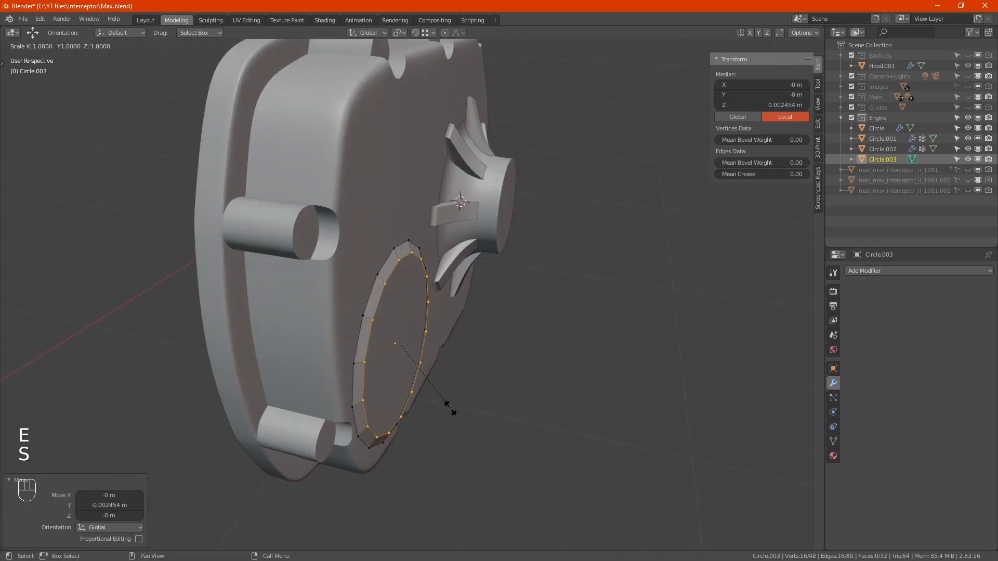
right_click(450, 409)
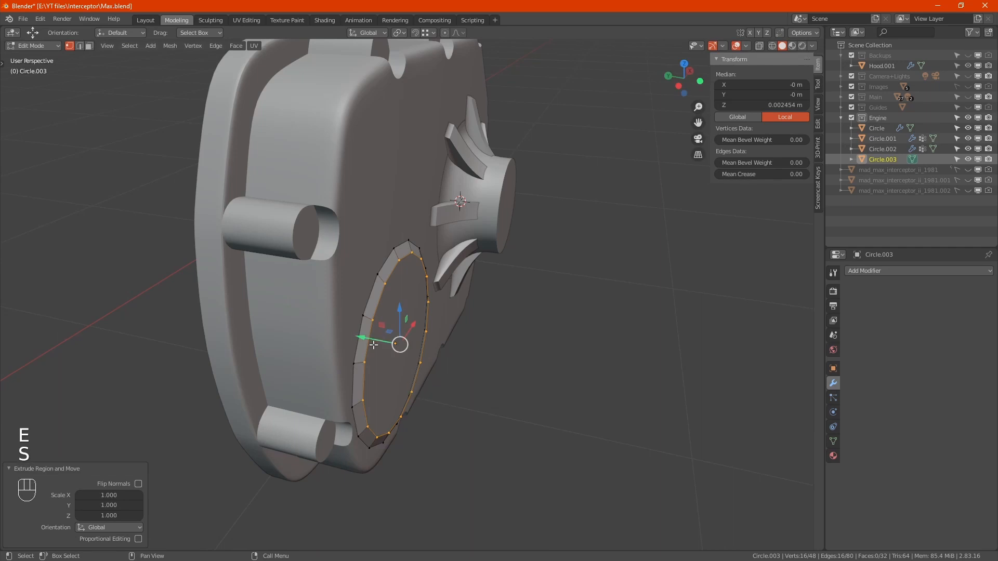
left_click_drag(373, 341, 389, 344)
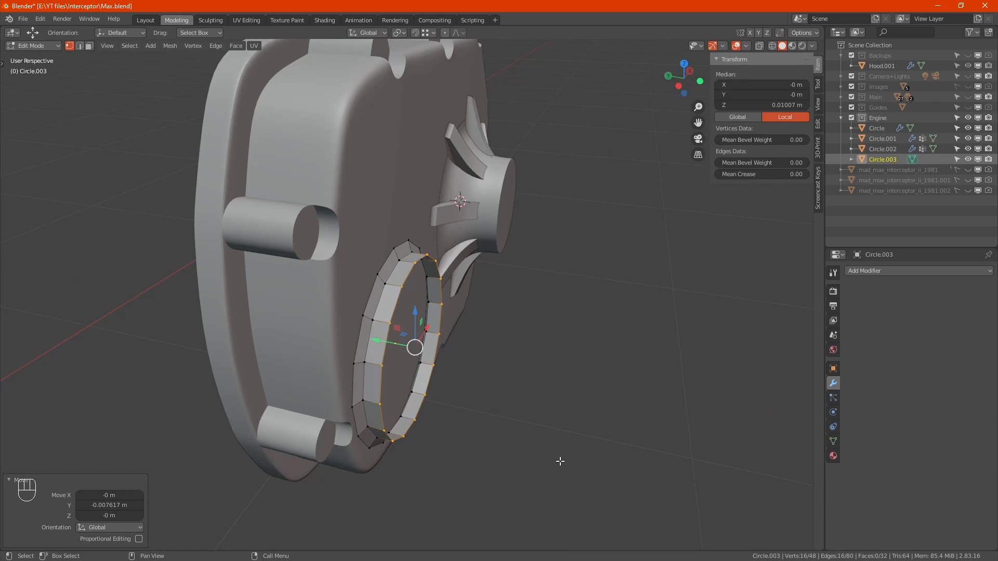
Extrude the front rim inward at about 0.943 and 0.838 scale, and merge the innermost vertices at center to close the cap
key("e")
key("s")
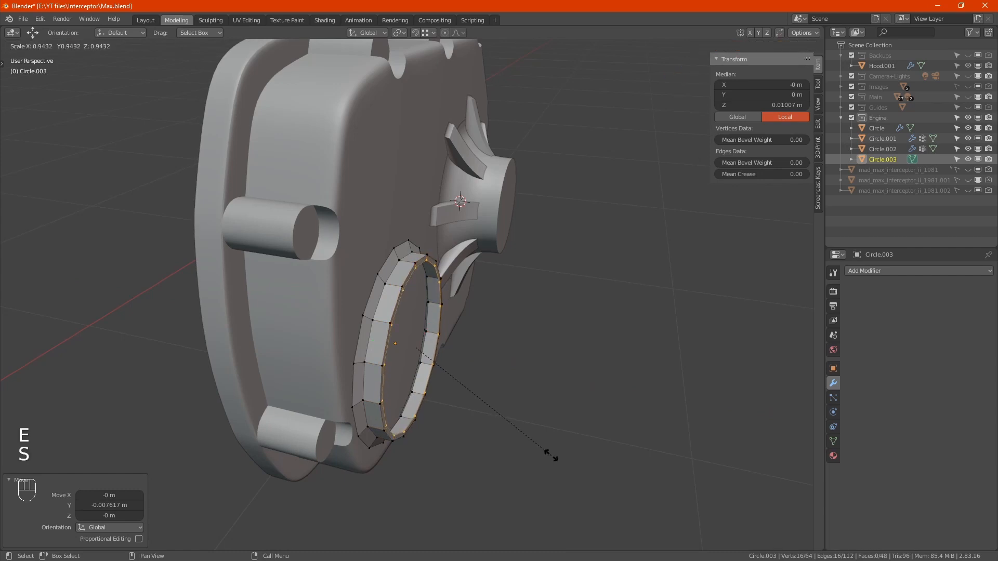
left_click(550, 456)
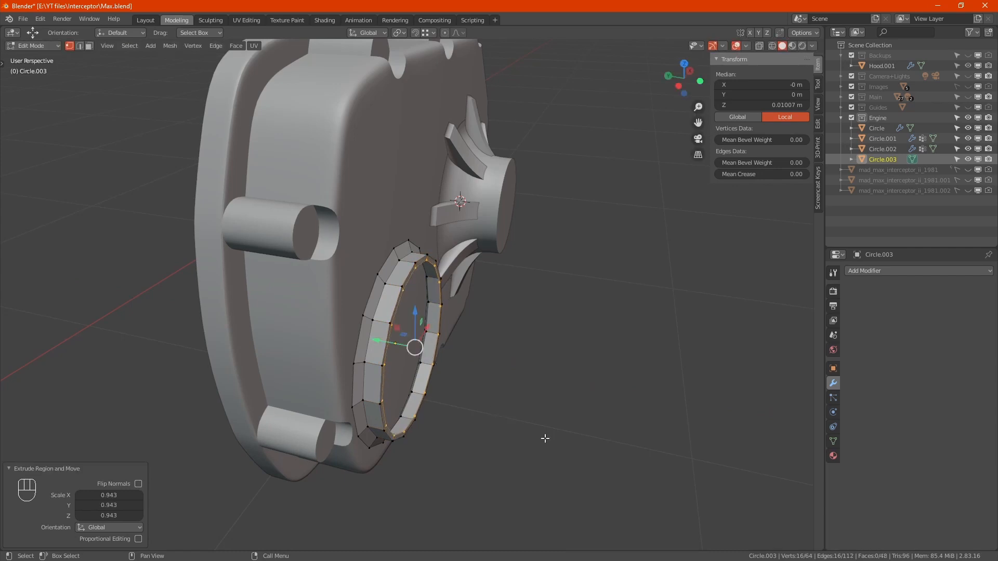
key("e")
key("s")
left_click(525, 424)
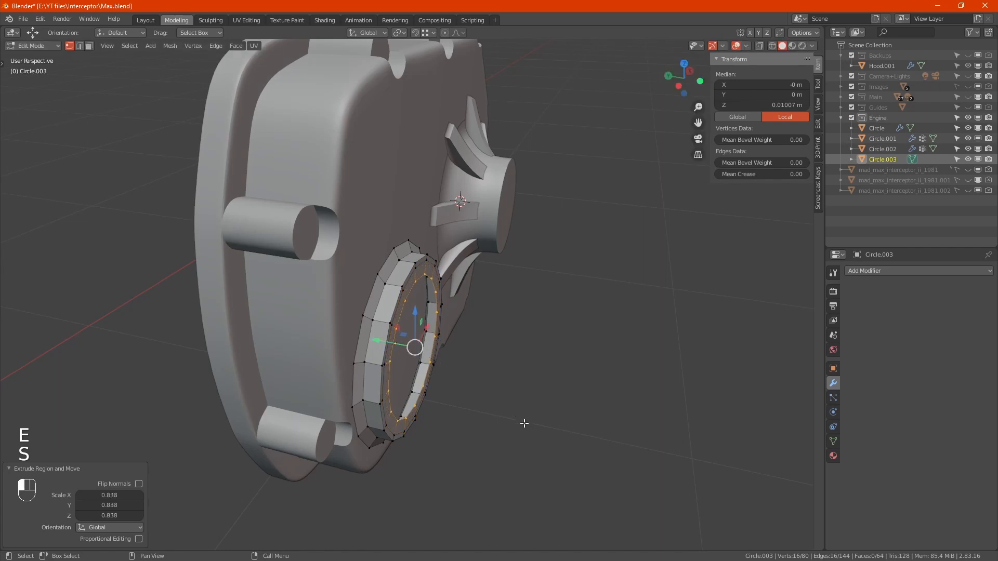
key("m")
left_click(524, 423)
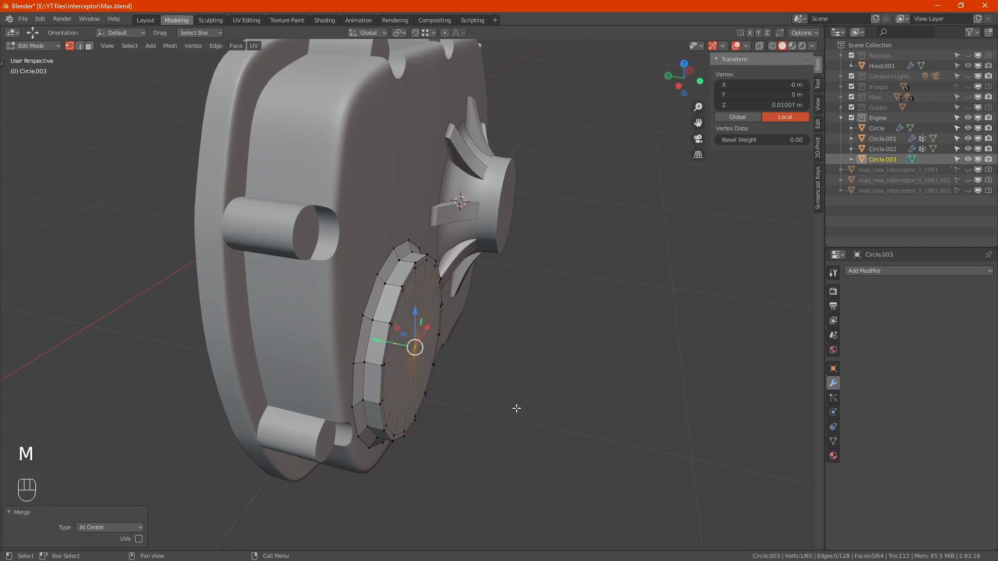
Return to object mode and apply smooth shading to the round cap
key("Tab")
right_click(425, 317)
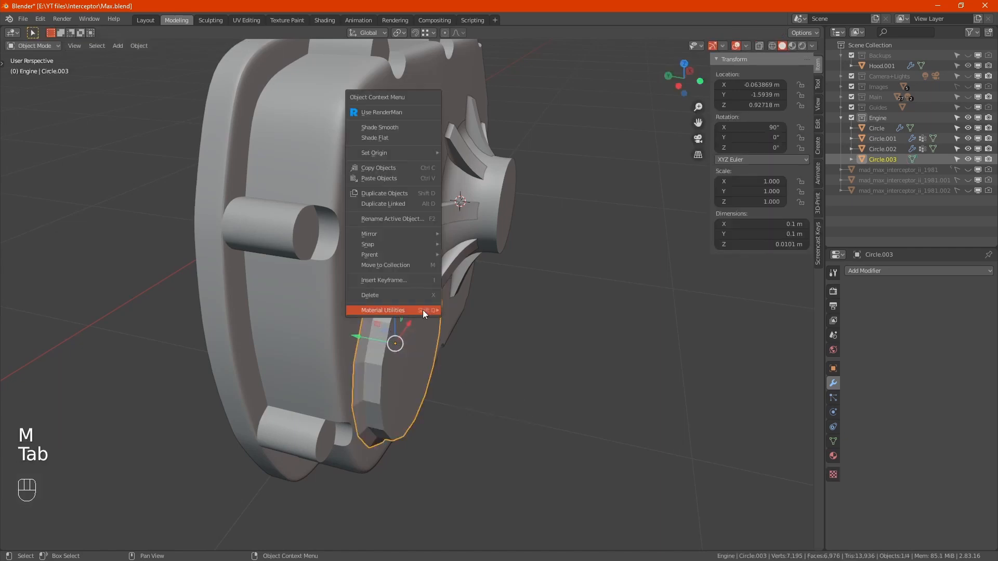
left_click(400, 130)
Assign the cap's outermost edge loop to a new vertex group at weight 1.000, and enable Auto Smooth for the mesh
key("Tab")
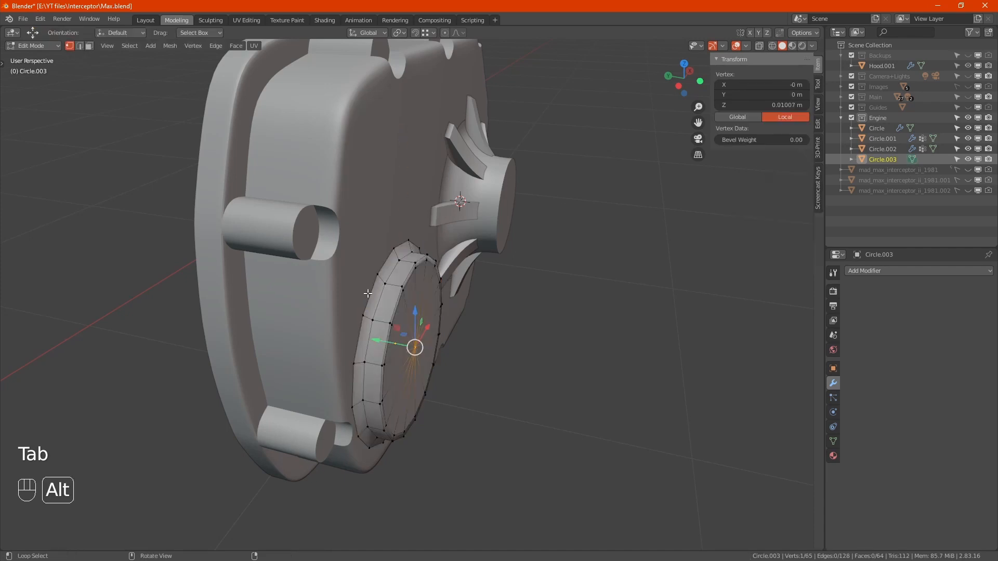
left_click(377, 285, "alt")
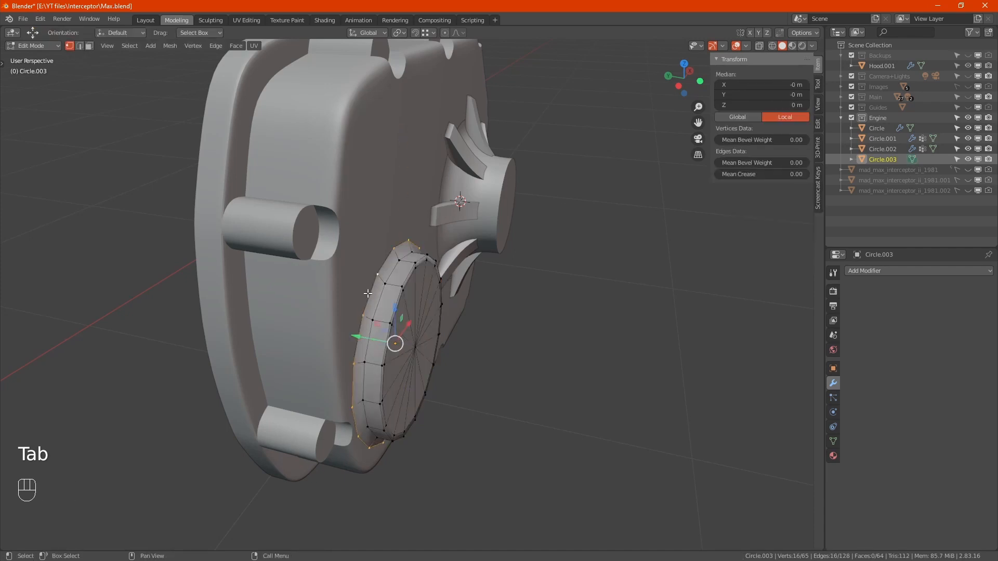
left_click(834, 440)
left_click(989, 302)
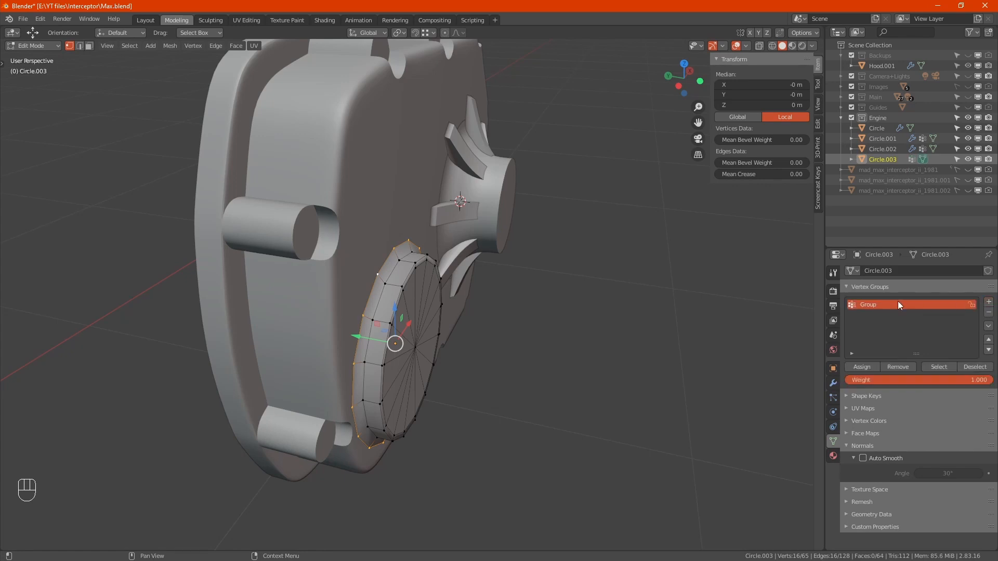
left_click(860, 367)
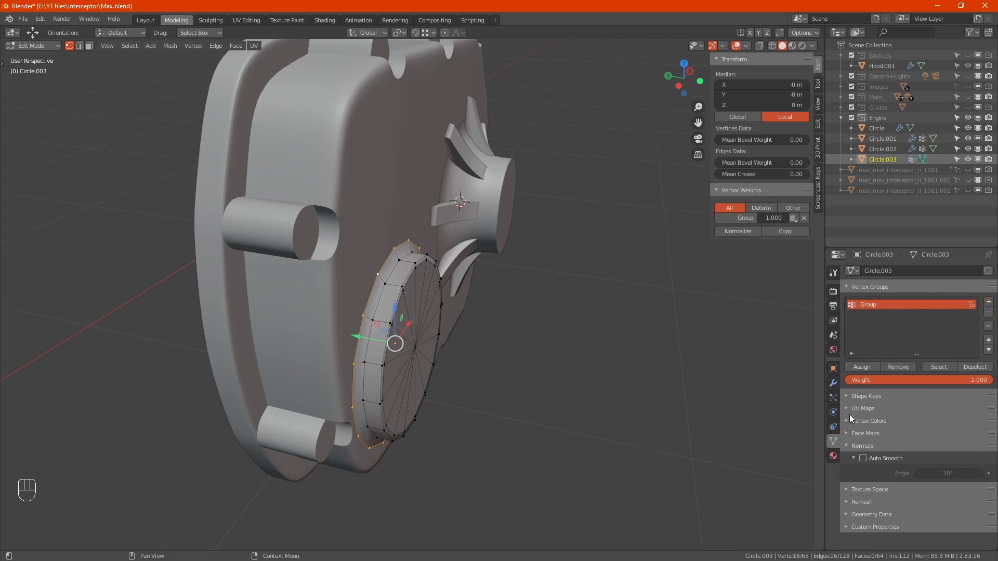
left_click(863, 458)
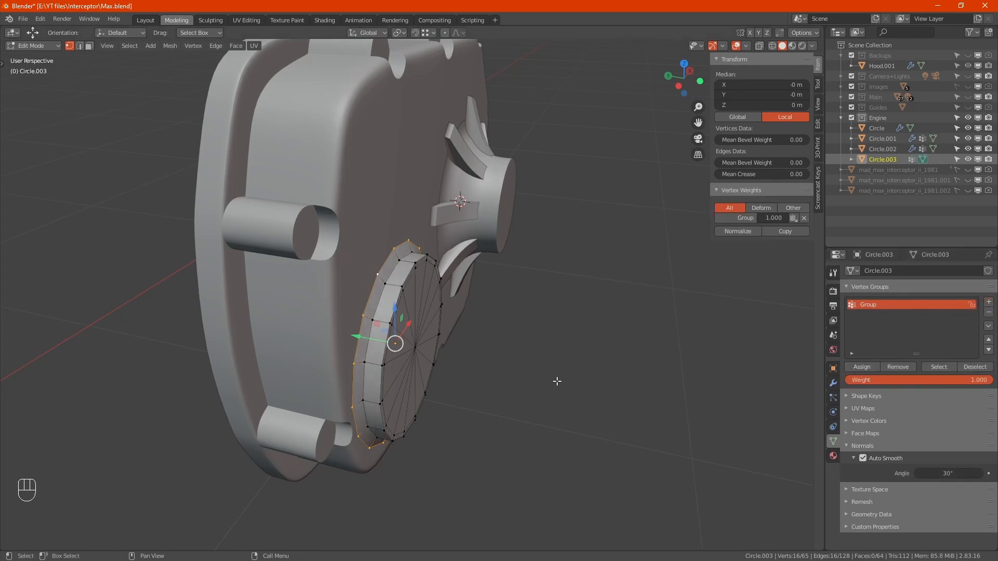
Add a Subdivision Surface modifier to the cap in object mode and raise its viewport level by one
left_click(833, 383)
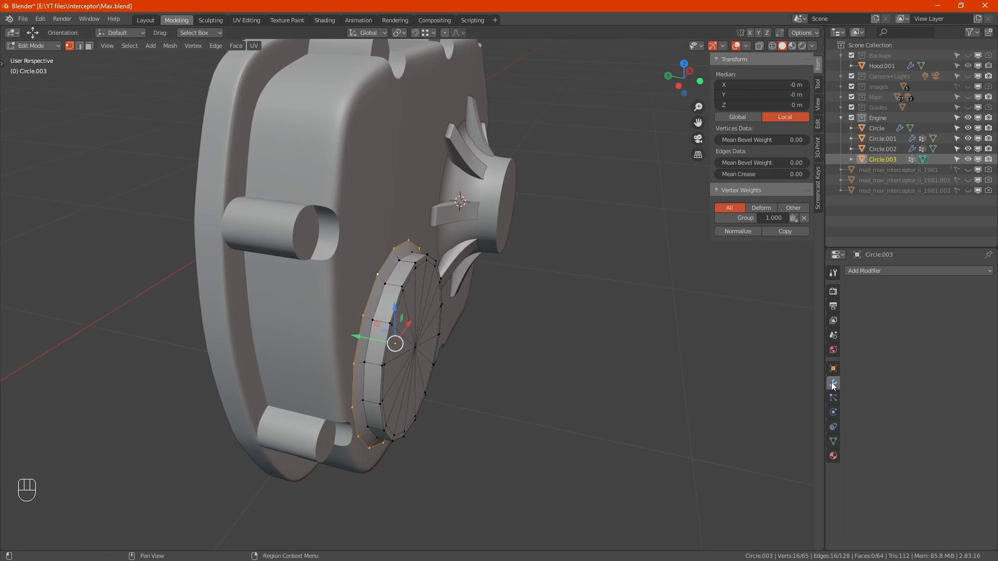
key("Tab")
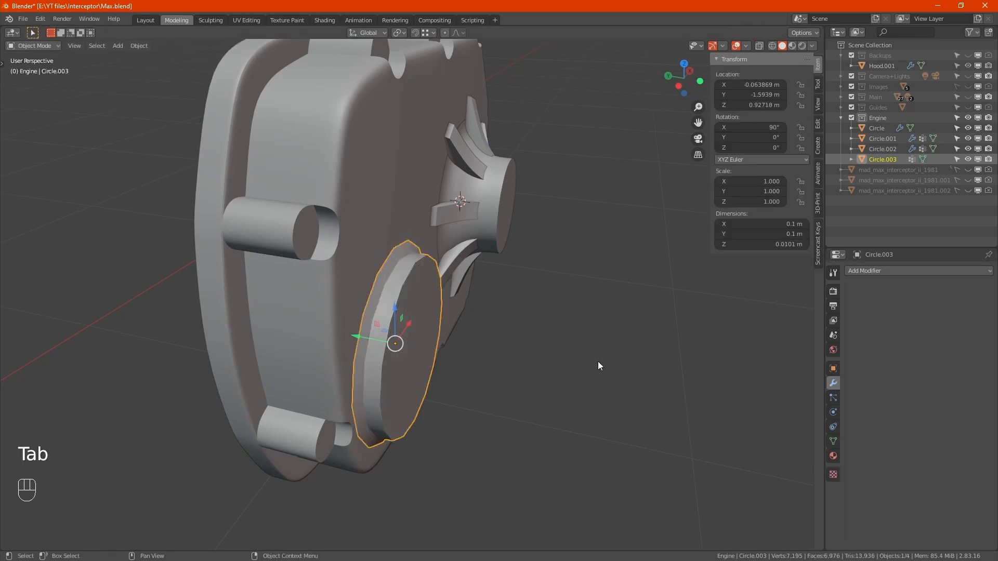
left_click(868, 273)
left_click(816, 443)
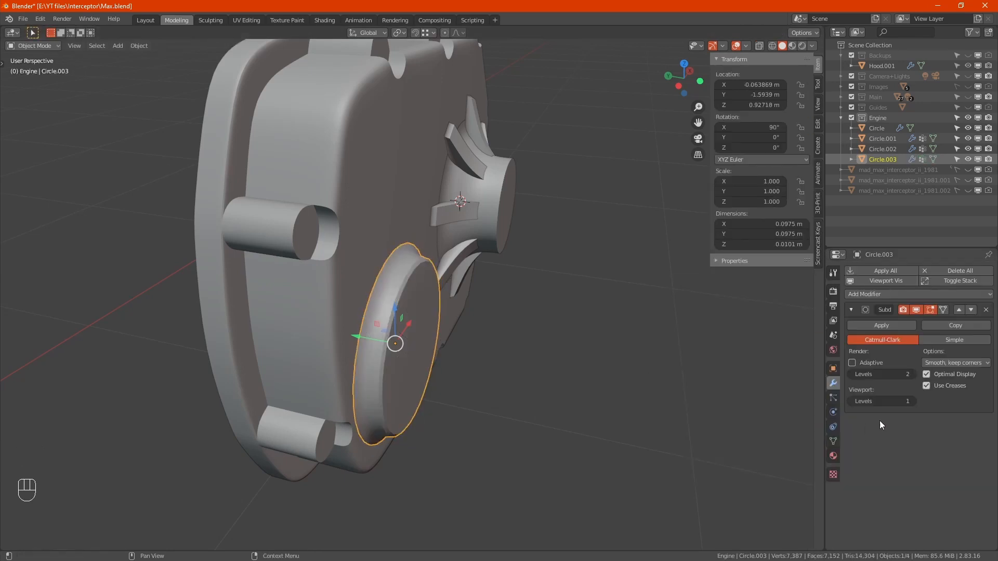
left_click(913, 400)
left_click(851, 310)
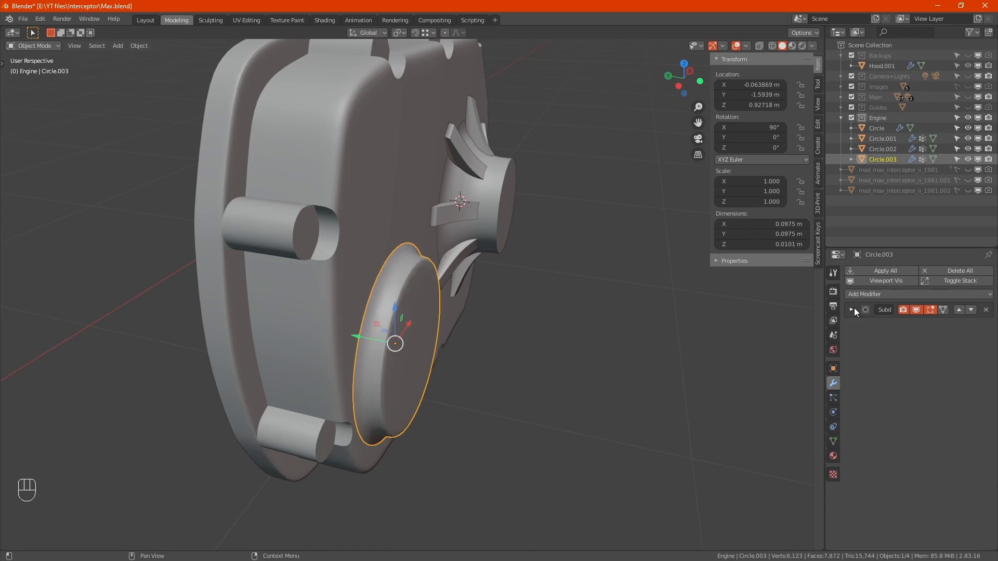
Assign the Metal-Steel material to the cap and switch the viewport to material preview shading
middle_click_drag(593, 345, 568, 358, "alt")
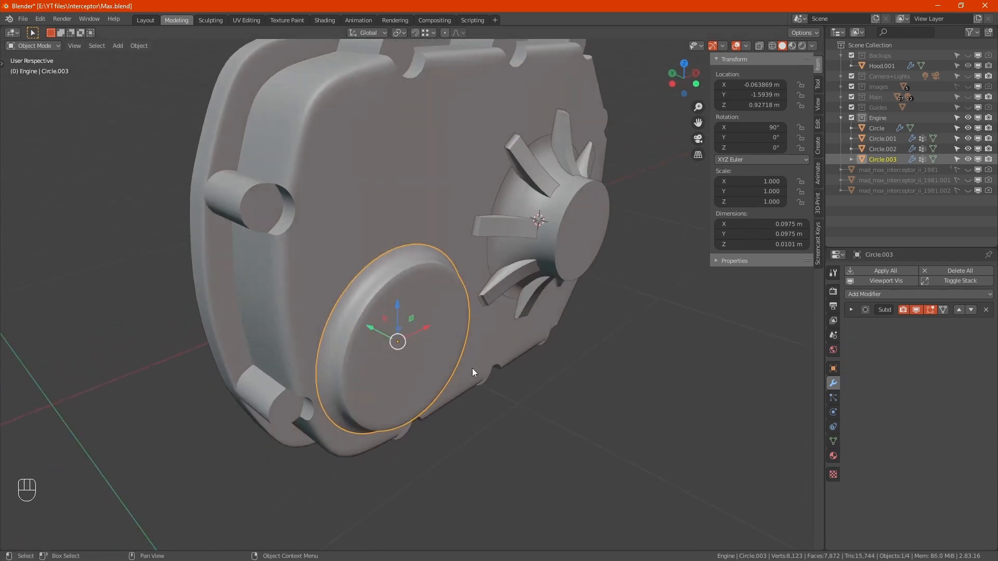
right_click(413, 322)
mouse_move(377, 505)
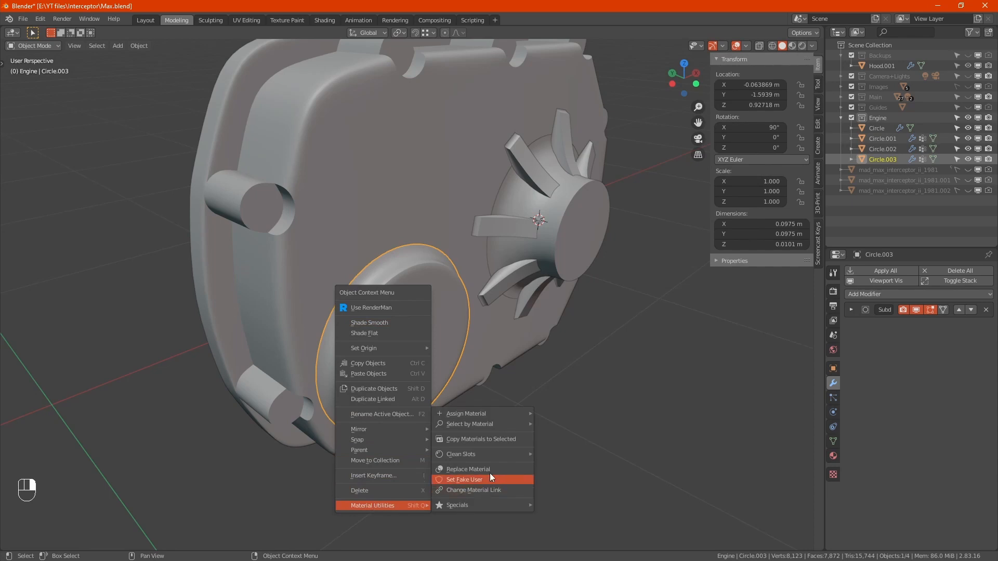
mouse_move(502, 416)
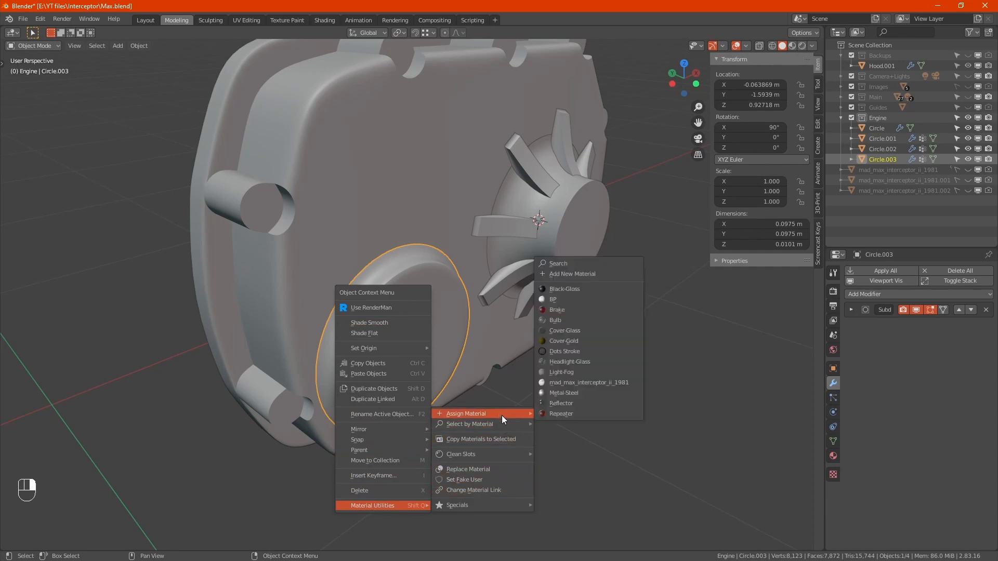
left_click(584, 390)
left_click(793, 46)
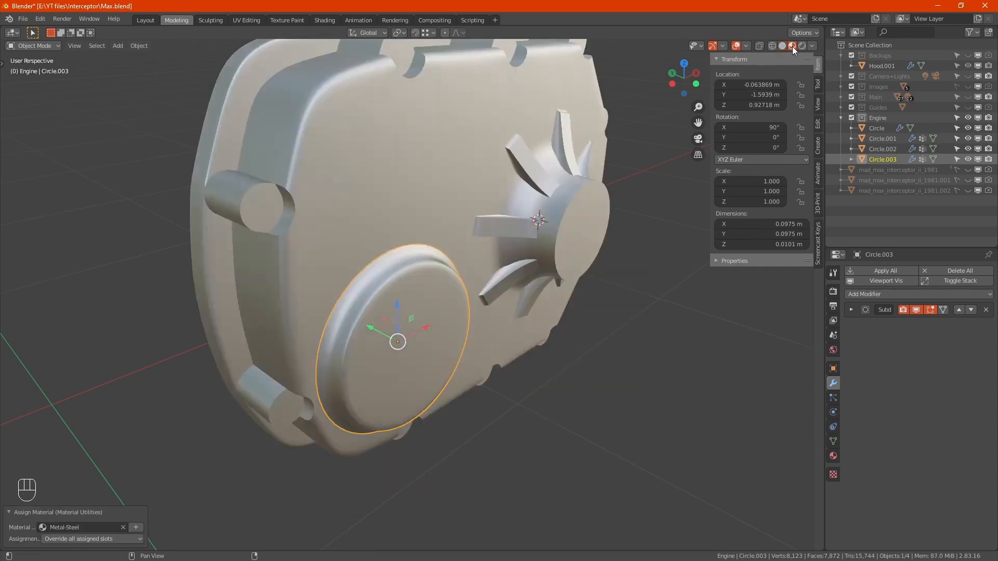
left_click(660, 319)
left_click(440, 333)
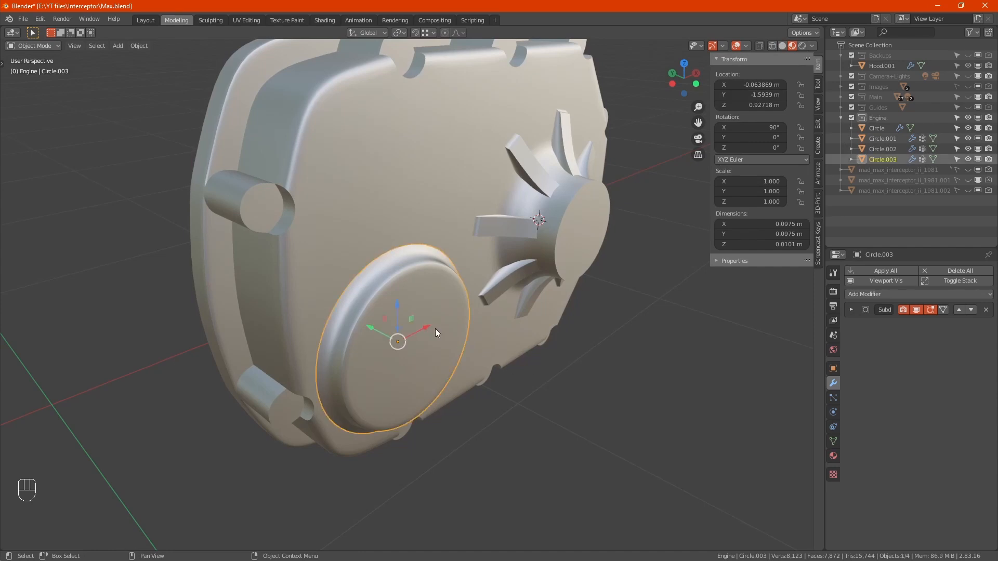
Add a Shrinkwrap modifier to the cap, targeting the engine cover and limited to the vertex group "Group"
left_click(887, 295)
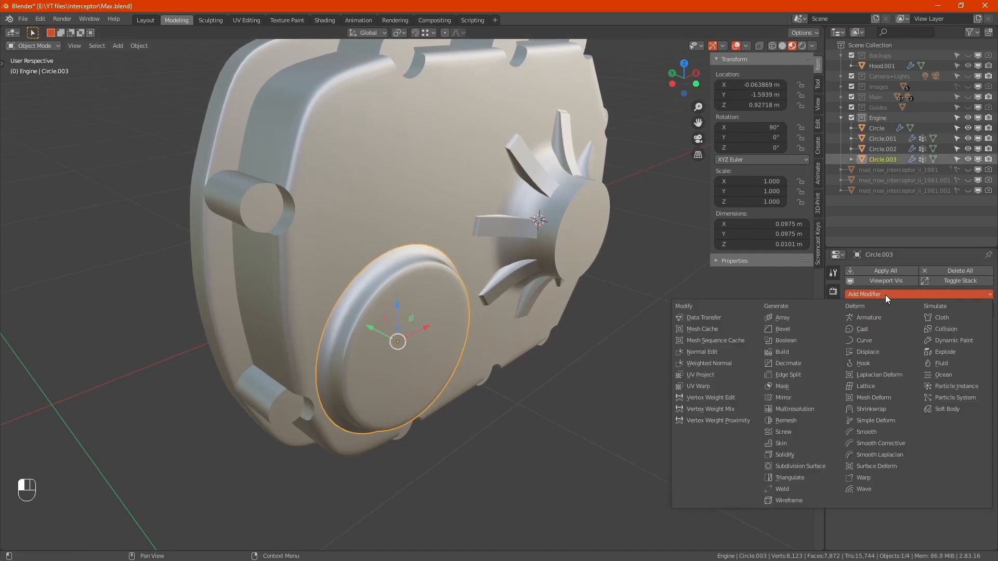
left_click(887, 410)
left_click(911, 369)
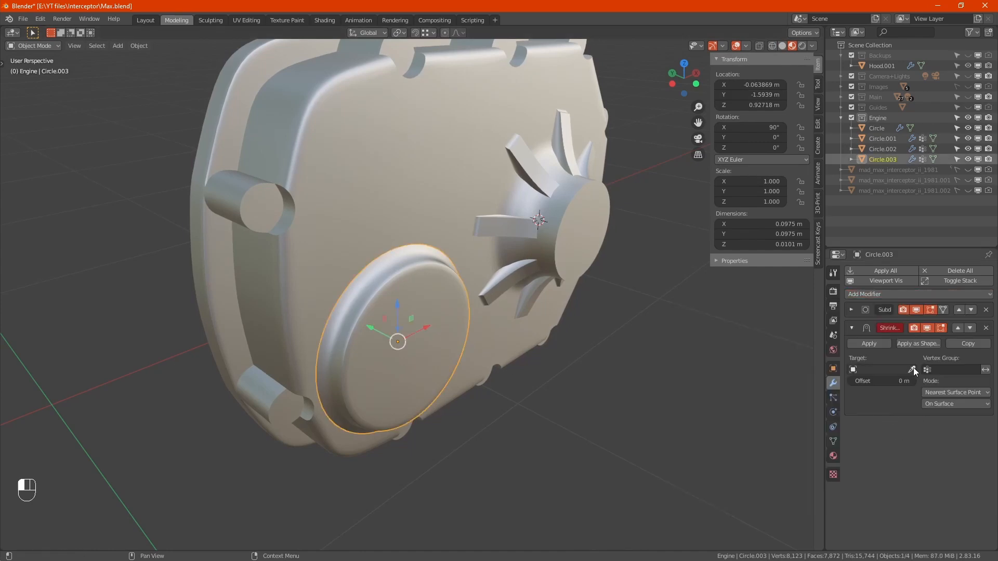
left_click(394, 224)
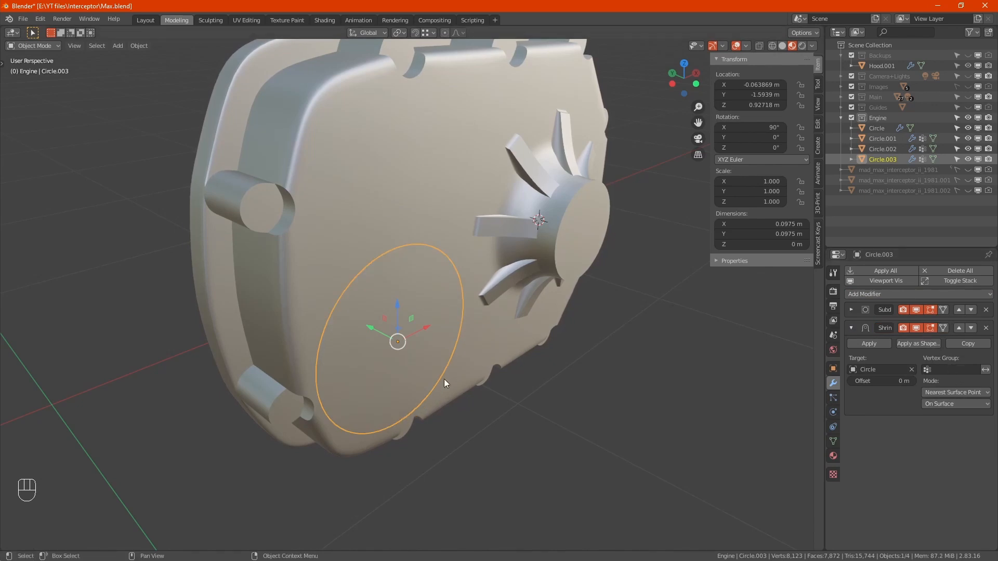
left_click(951, 370)
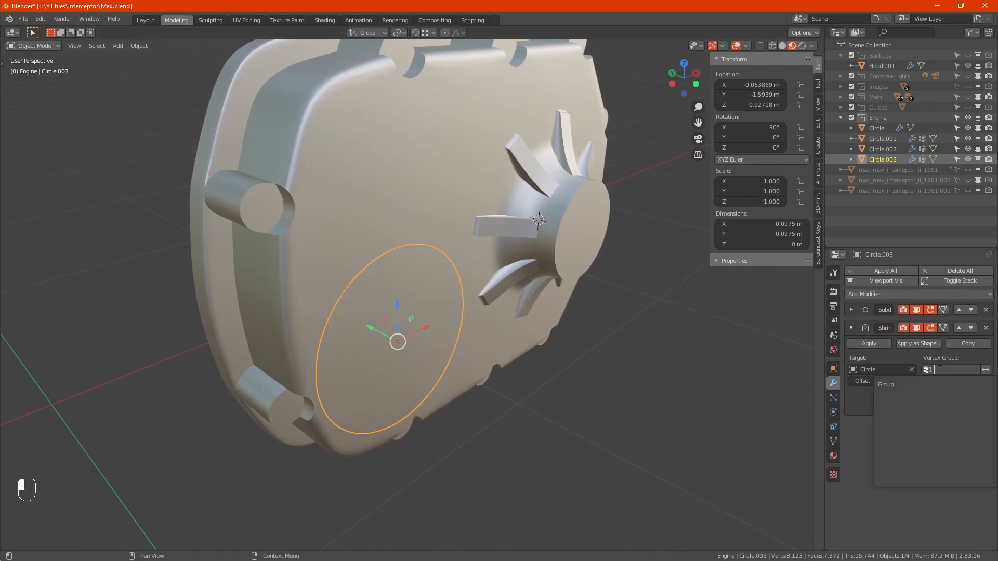
left_click(908, 384)
left_click(653, 431)
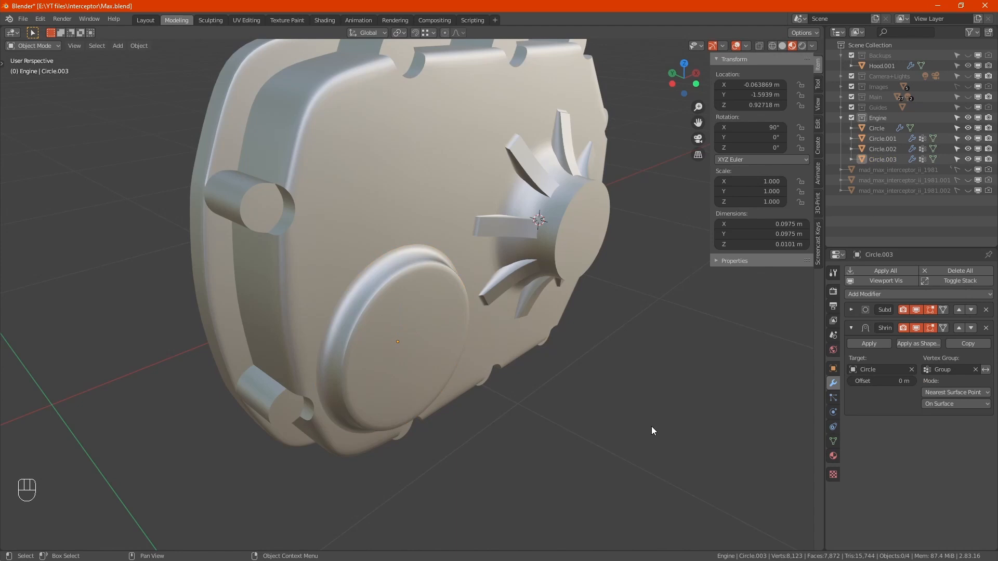
Add a Data Transfer modifier to the cap with the engine cover as its source object
left_click(437, 353)
left_click(910, 293)
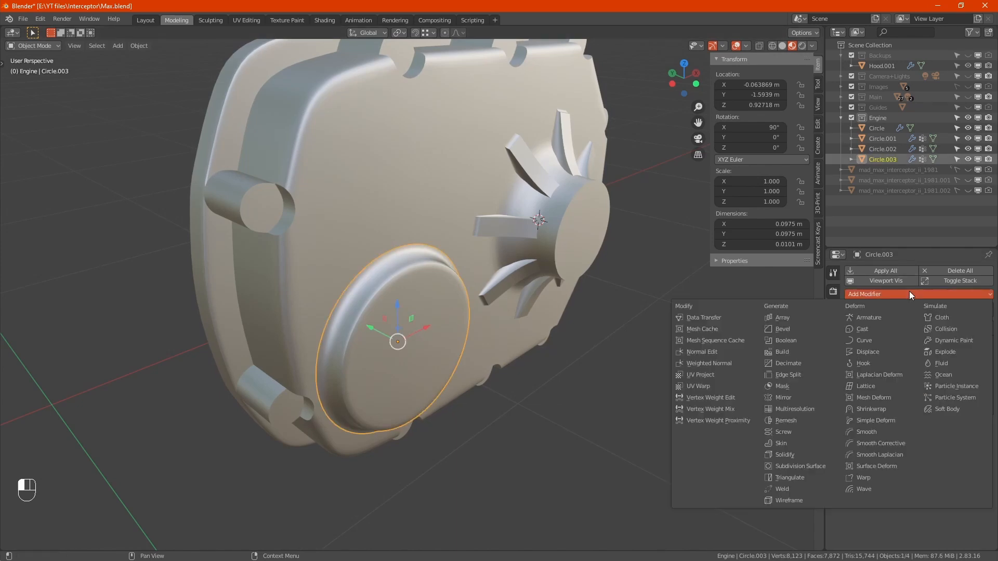
left_click(740, 317)
scroll(918, 428, "down", 1)
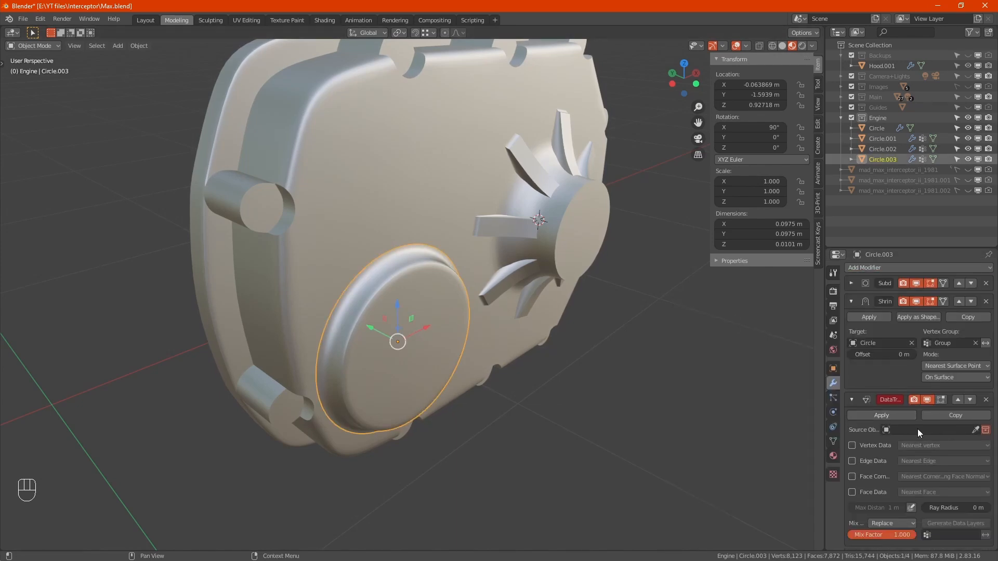
left_click(853, 301)
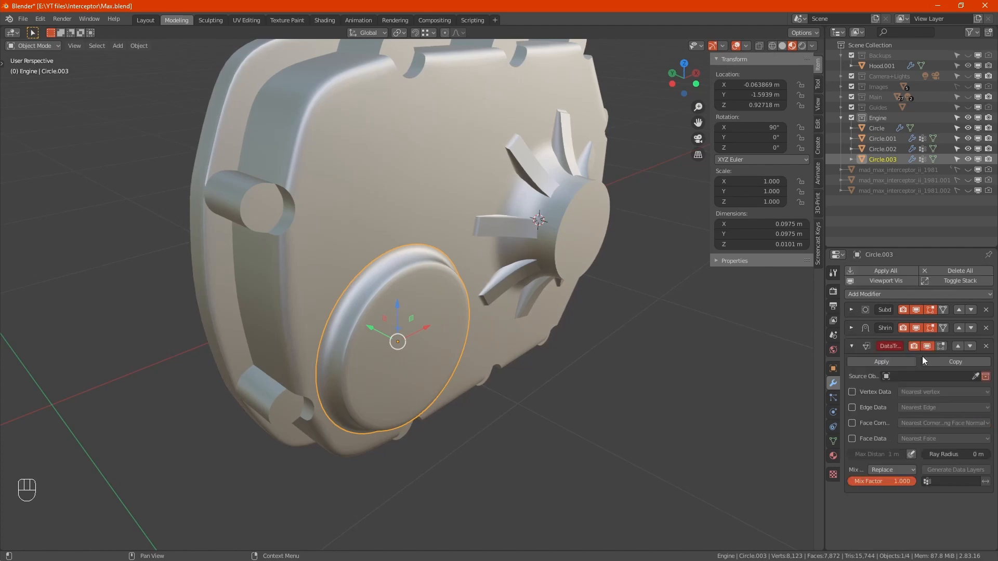
left_click(976, 376)
left_click(379, 205)
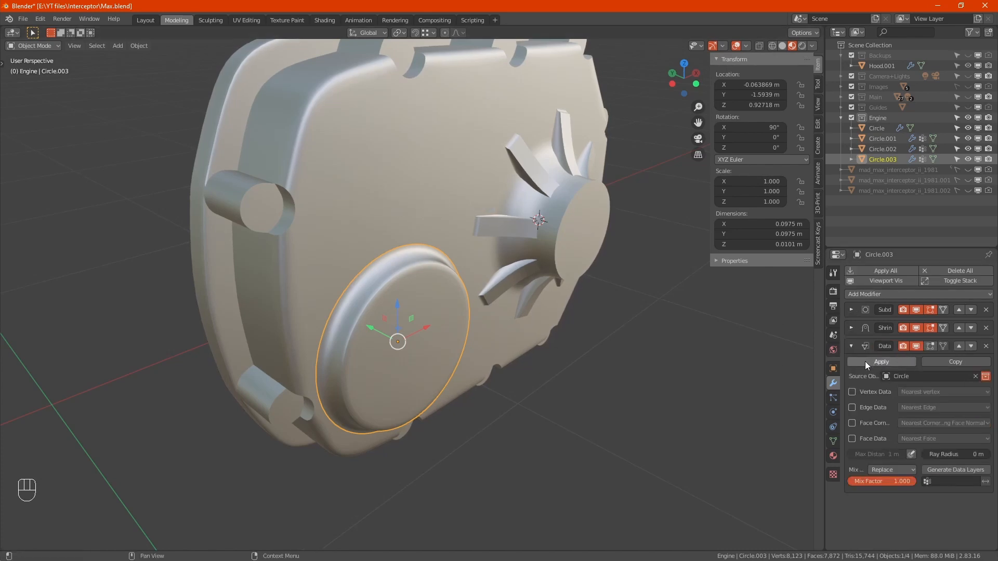
Limit the Data Transfer to the vertex group "Group" and transfer custom normals through face corner data
left_click(947, 481)
left_click(855, 434)
left_click(853, 423)
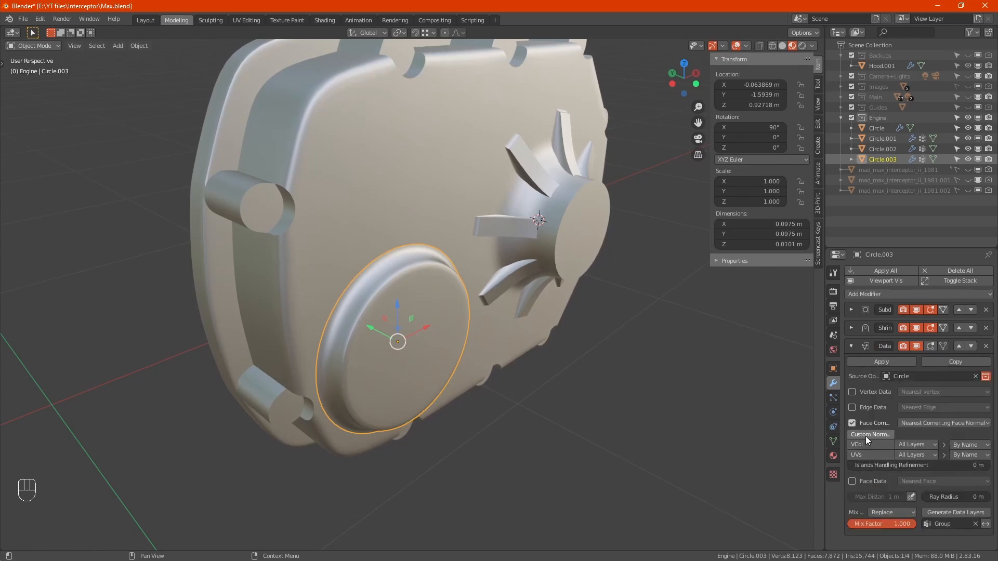
left_click(867, 434)
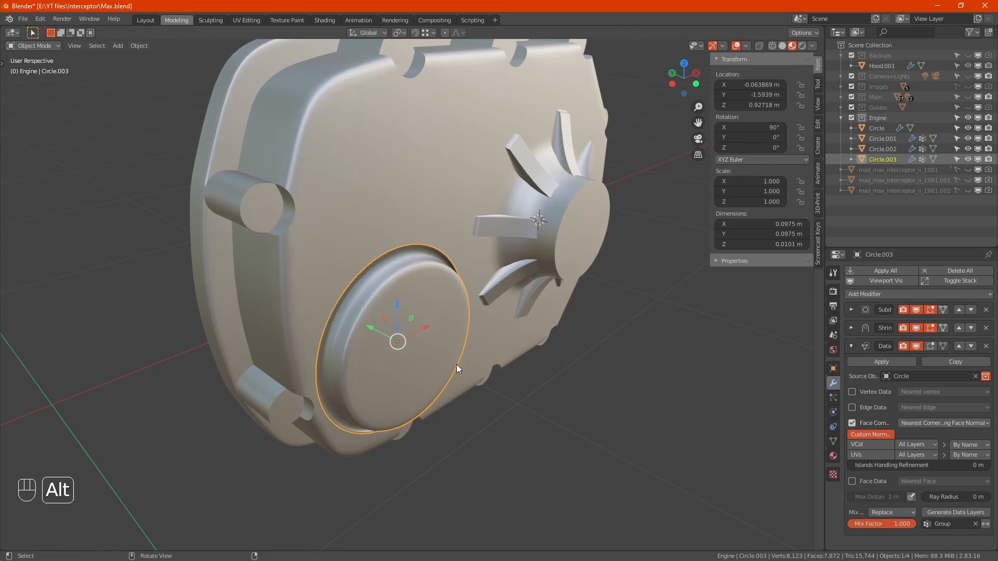
Recalculate the normals of the cap's entire mesh and return to object mode
mouse_move(457, 364)
middle_mouse_down("alt")
mouse_move(489, 366)
mouse_move(473, 366)
middle_mouse_up("alt")
key("Tab")
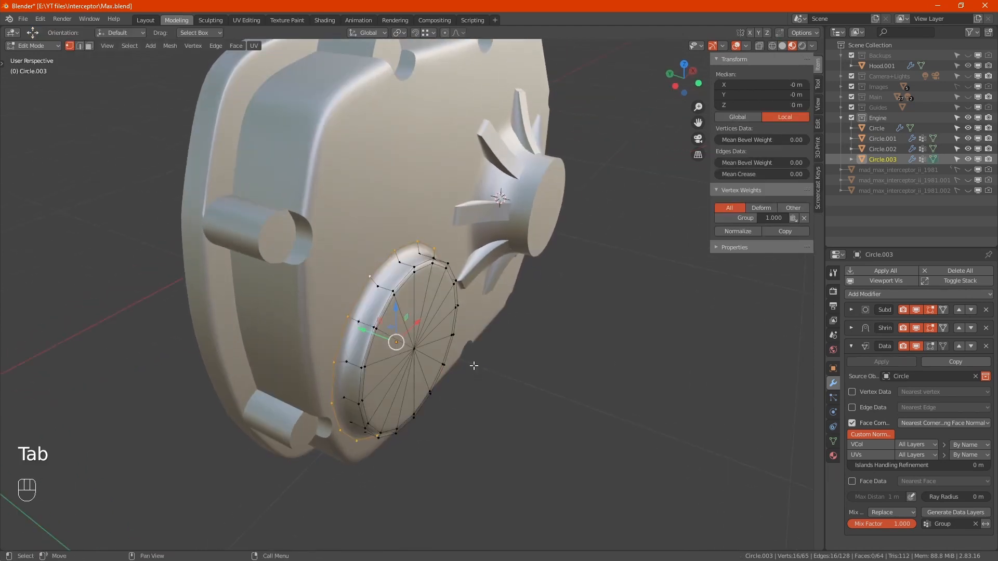
key("a")
key("shift+n")
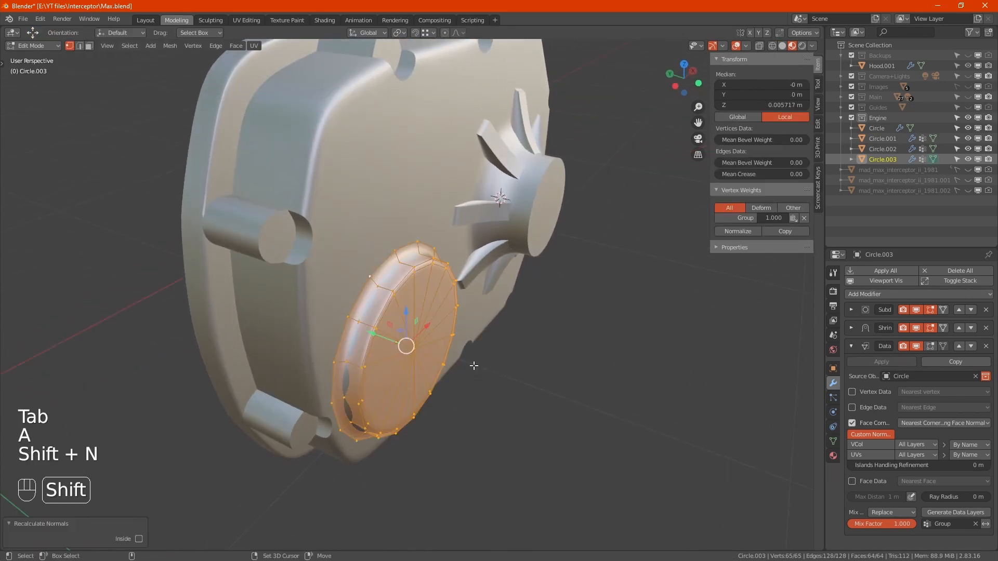
key("Tab")
left_click(522, 392)
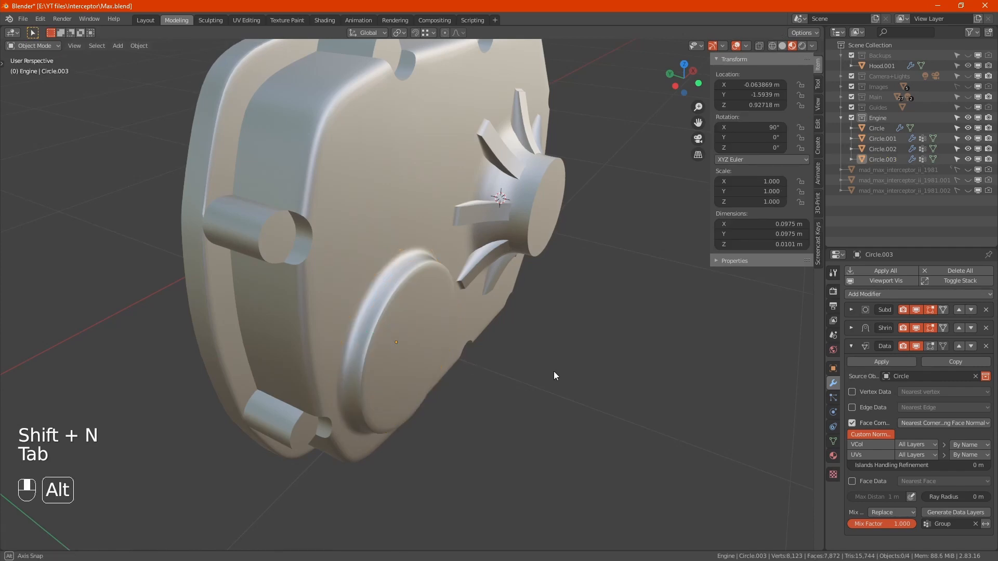
Move the cap's front disc about 0.0031 m along Y toward the cover, including its outer rim, and return to object mode
middle_click_drag(553, 371, 453, 361, "alt")
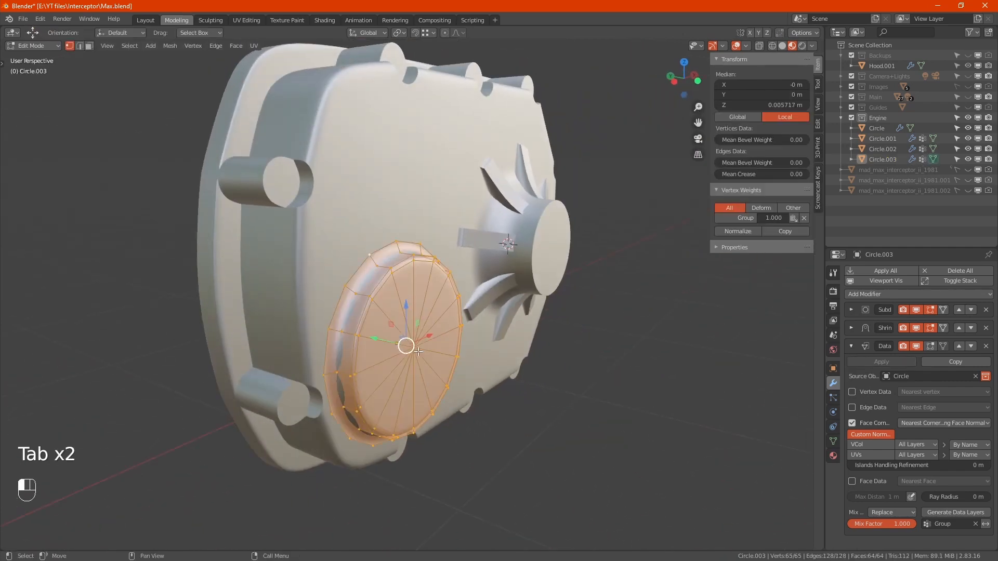
left_click(412, 348)
key("ctrl+KP_Add")
key("ctrl+KP_Add")
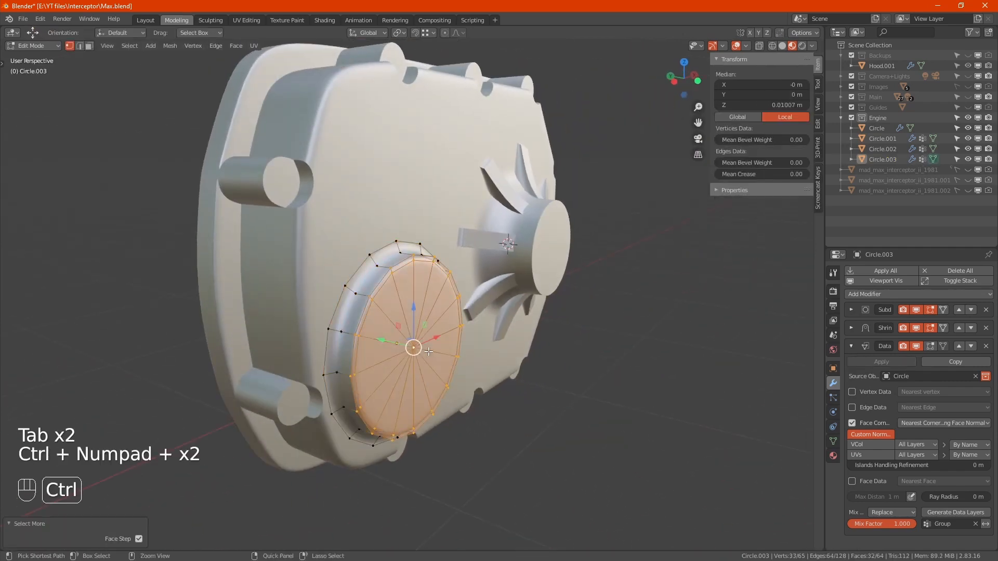
middle_click_drag(429, 352, 446, 328, "alt")
scroll(411, 347, "up", 6)
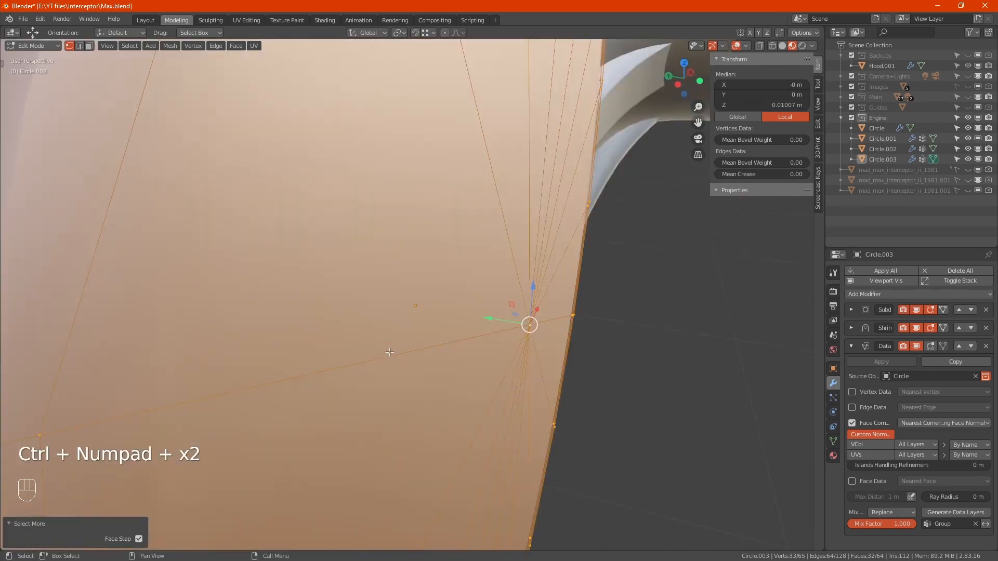
scroll(412, 347, "down", 2)
left_click_drag(419, 333, 404, 325)
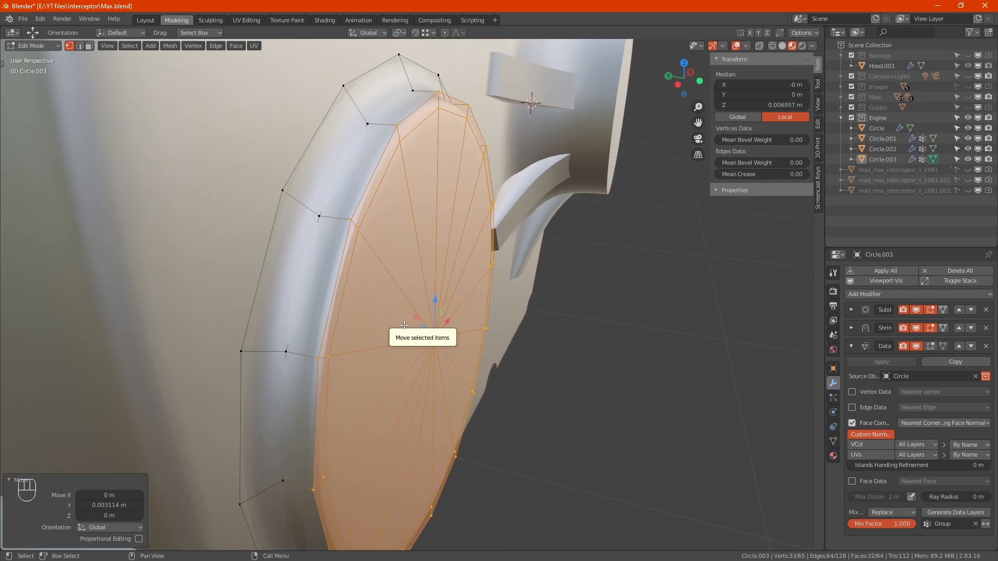
key("Tab")
Select both front faces of all eight hub fins, set their mean edge crease to 0 and return to object mode
scroll(570, 357, "down", 5)
middle_click_drag(571, 356, 527, 229, "alt")
middle_click_drag(483, 281, 550, 281, "alt")
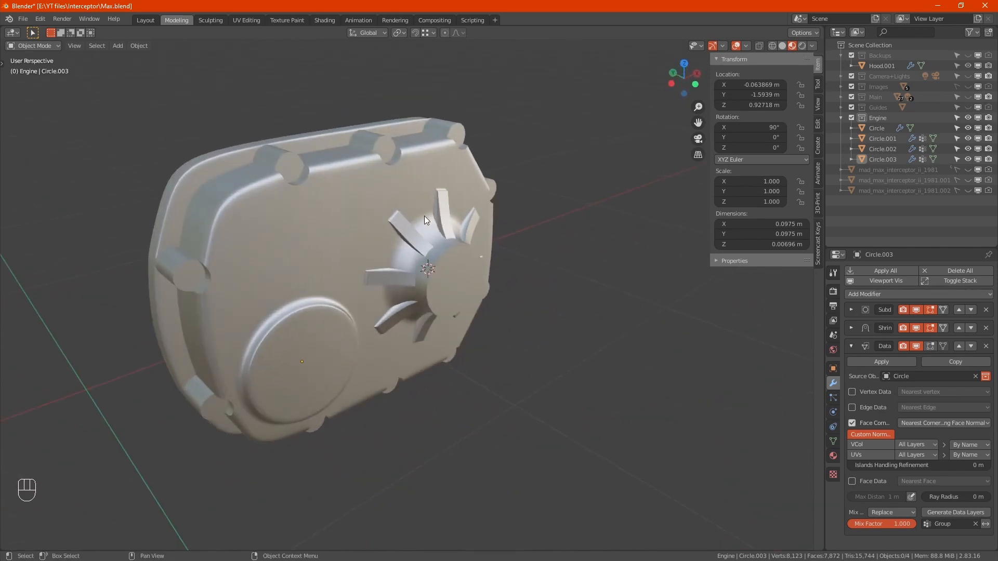
scroll(405, 234, "up", 4)
left_click(395, 244)
key("Tab")
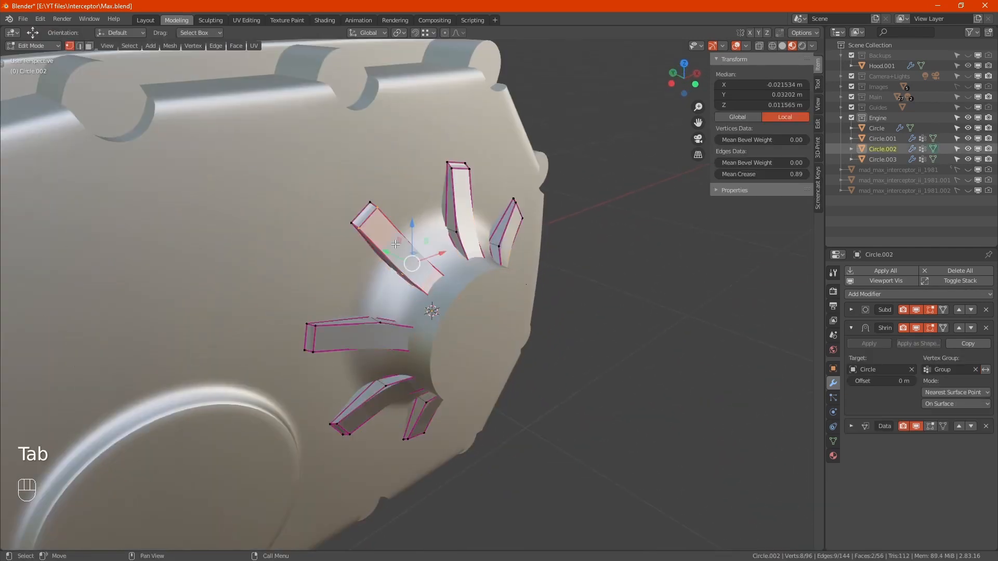
key("3")
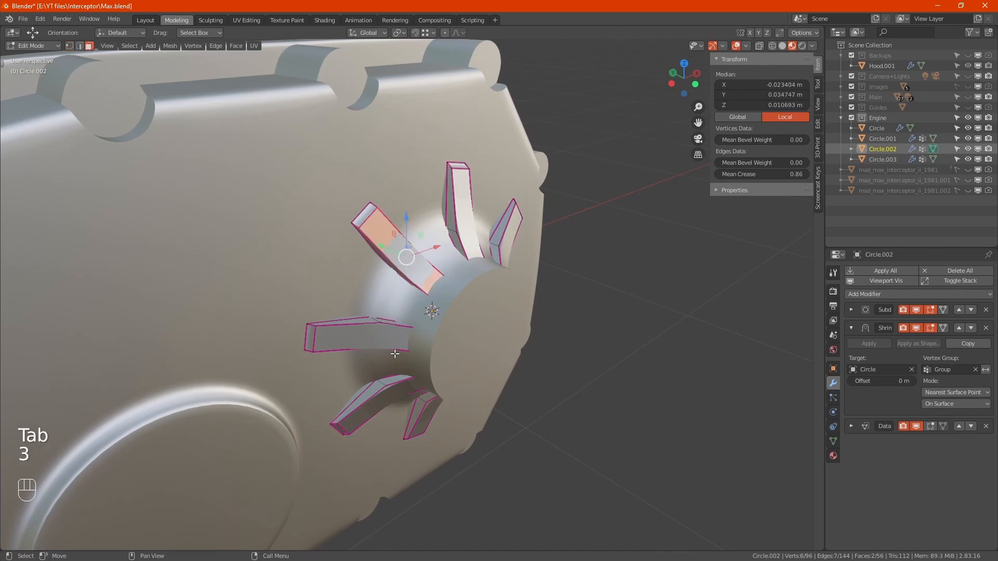
left_click(398, 338)
left_click(359, 337, "shift")
left_click(422, 269, "shift")
left_click(400, 241, "shift")
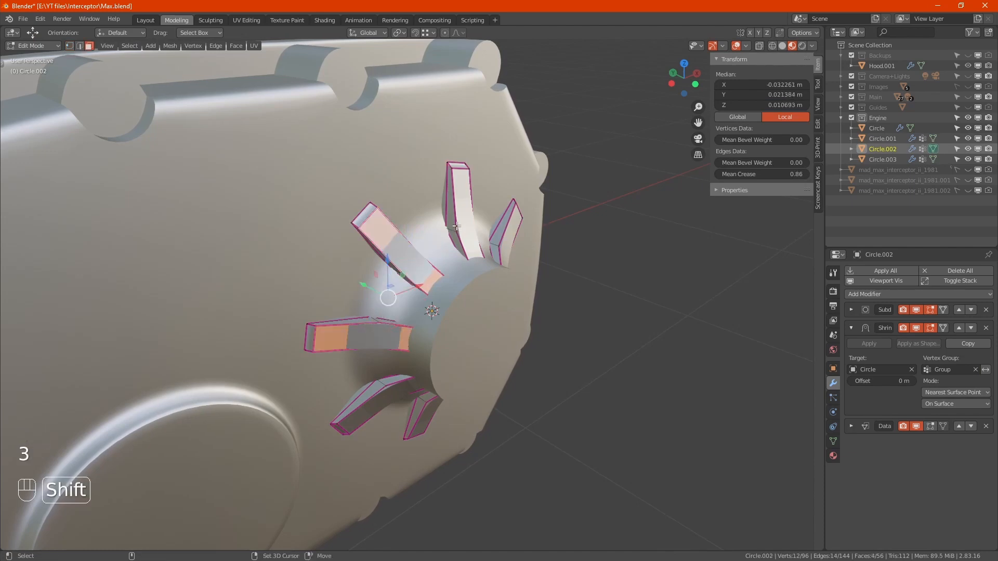
left_click(464, 228, "shift")
left_click(469, 245, "shift")
left_click(511, 242, "shift")
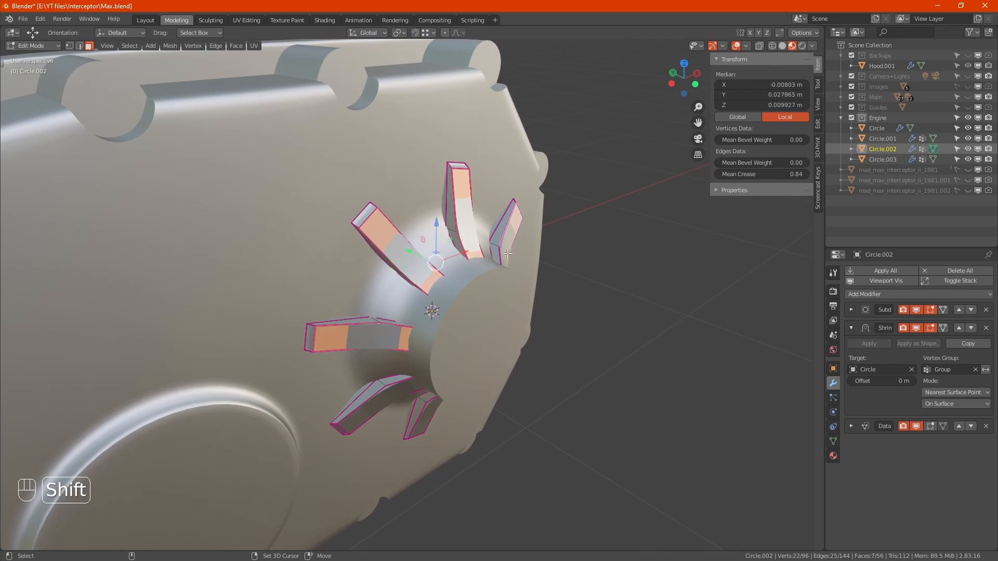
left_click(508, 256, "shift")
middle_click_drag(518, 398, 483, 406, "alt")
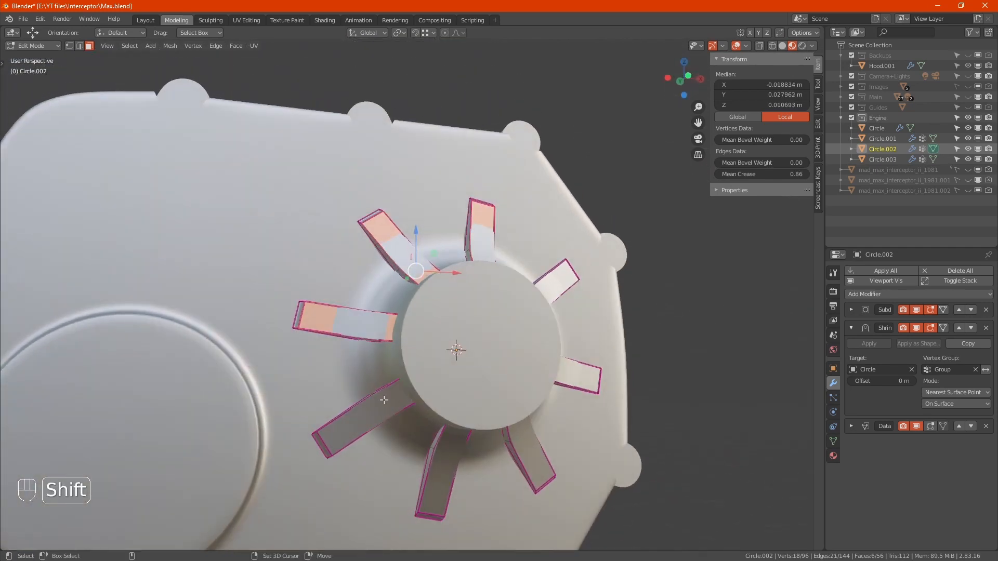
left_click(401, 396, "shift")
left_click(340, 434, "shift")
left_click(446, 445, "shift")
left_click(440, 470, "shift")
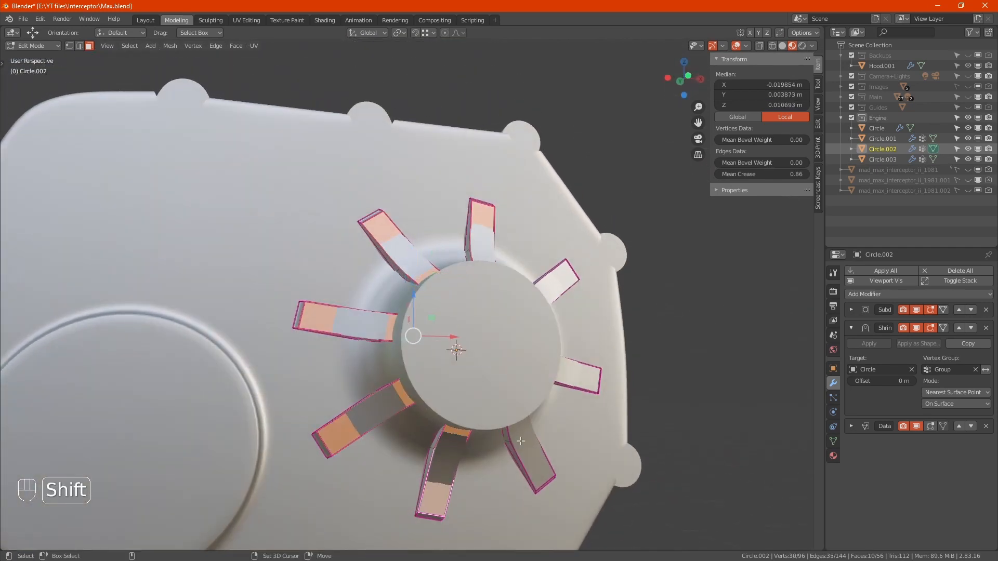
left_click(521, 432, "shift")
left_click(531, 460, "shift")
left_click(586, 376, "shift")
middle_click_drag(605, 383, 571, 375, "alt")
left_click(544, 372, "shift")
left_click(600, 260, "shift")
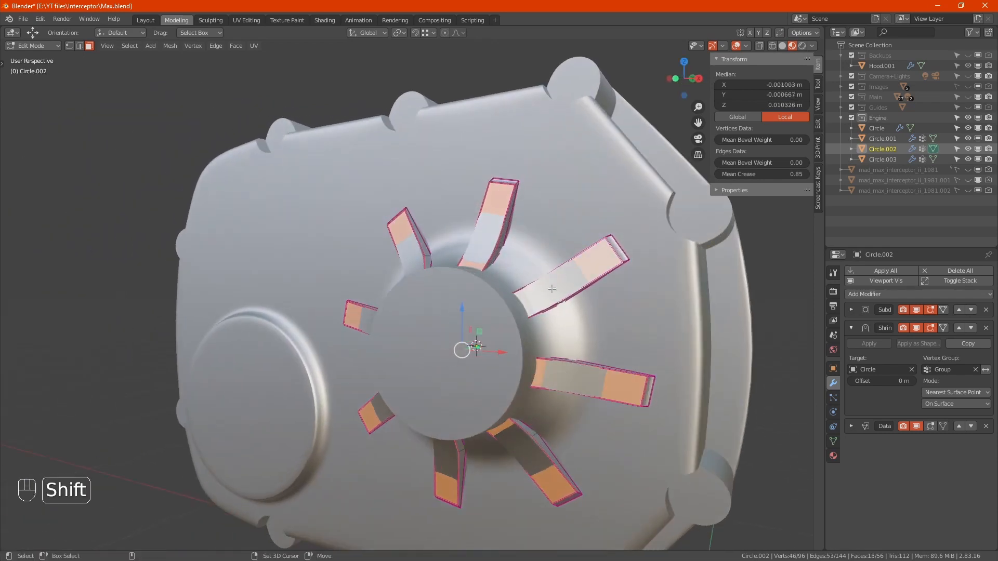
left_click(551, 289, "shift")
left_click(777, 172)
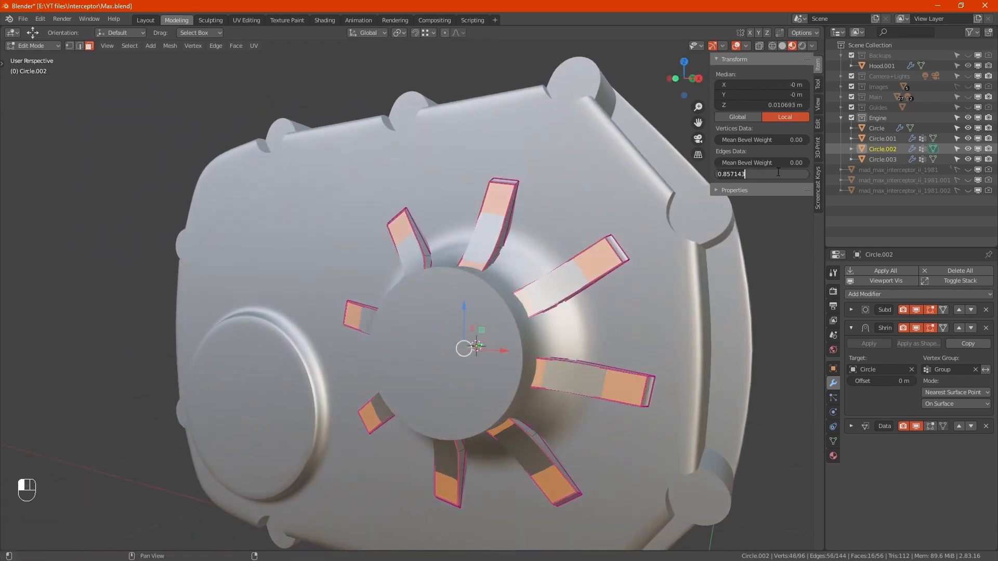
type("0")
key("Return")
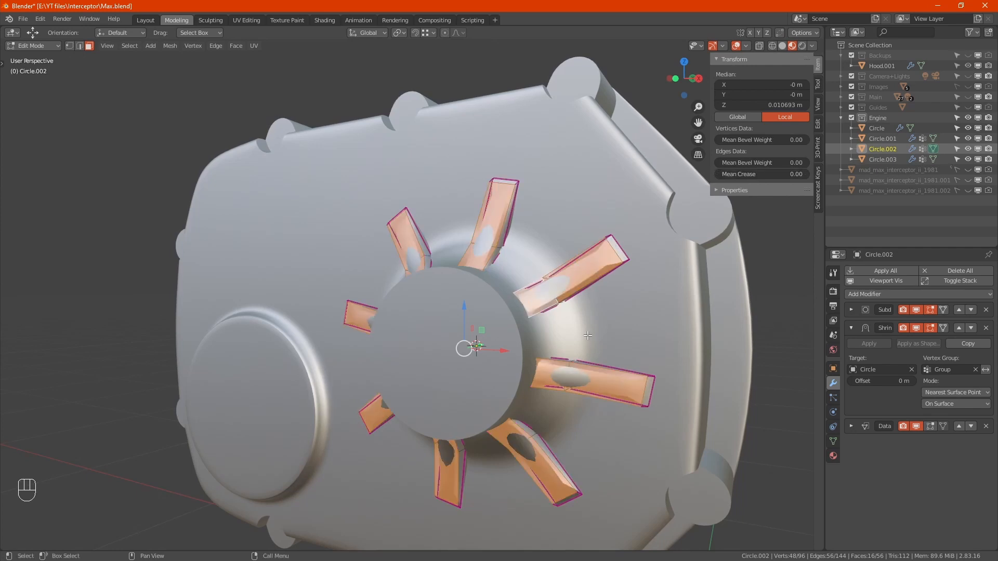
key("Tab")
middle_click_drag(588, 335, 547, 341)
key("alt+a")
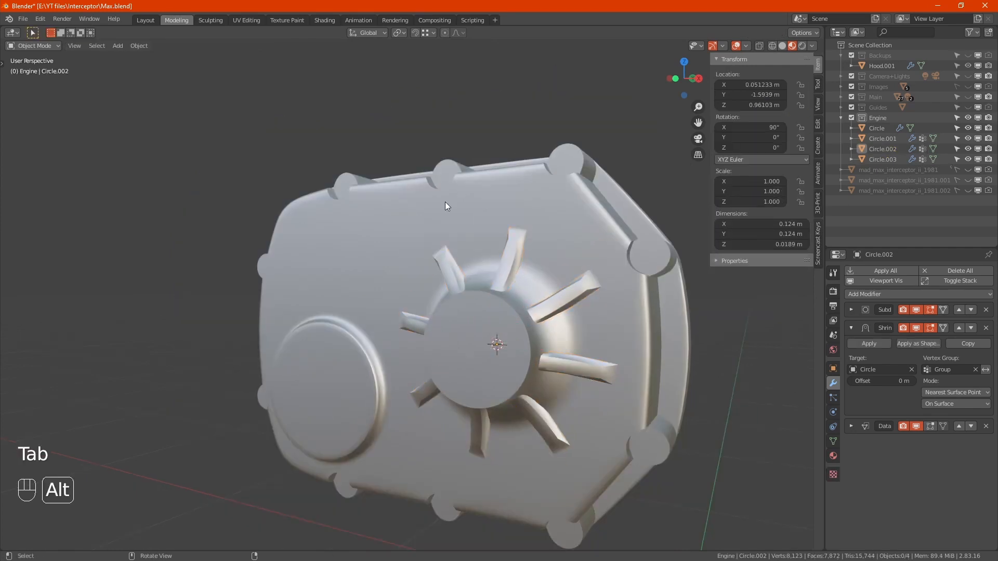
middle_click_drag(445, 205, 518, 229)
Set the mean crease to 1 on the front inner-end edge of every hub fin and return to object mode
key("Tab")
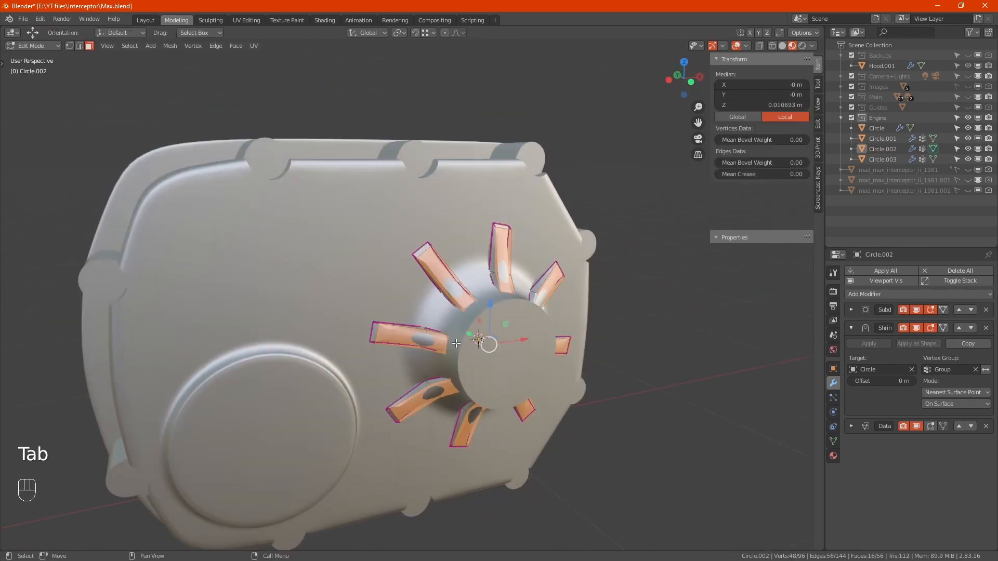
scroll(516, 227, "up", 5)
key("alt+z")
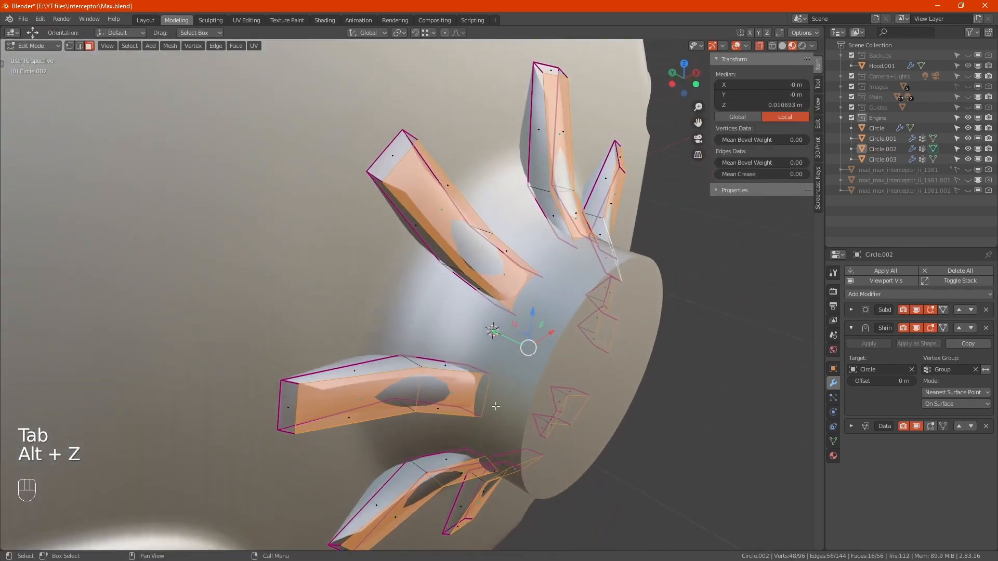
key("2")
left_click(487, 396)
left_click(543, 296, "shift")
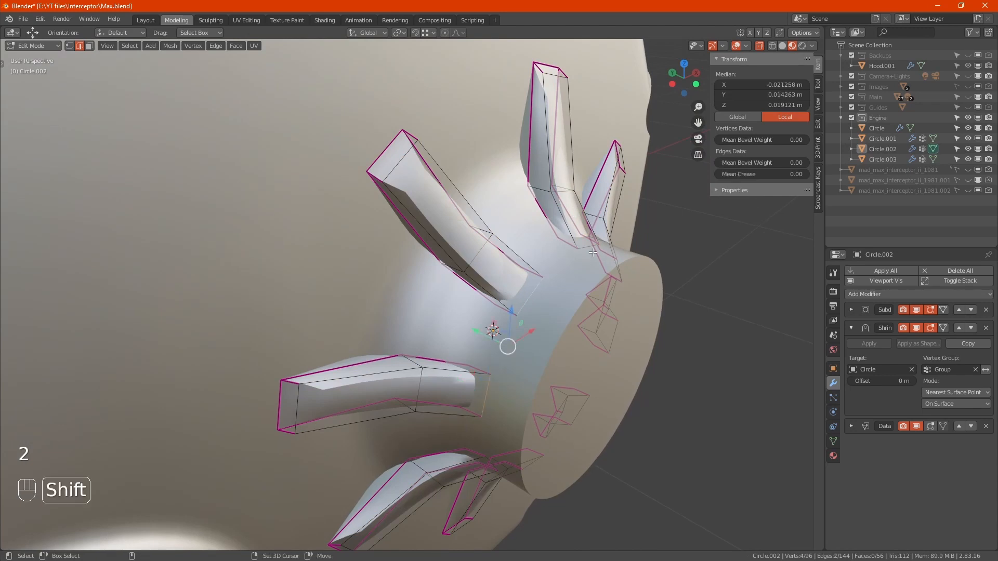
middle_click_drag(516, 452, 467, 349, "alt")
left_click_drag(457, 419, 490, 427, "alt")
left_click(444, 387, "shift")
left_click(546, 441, "shift")
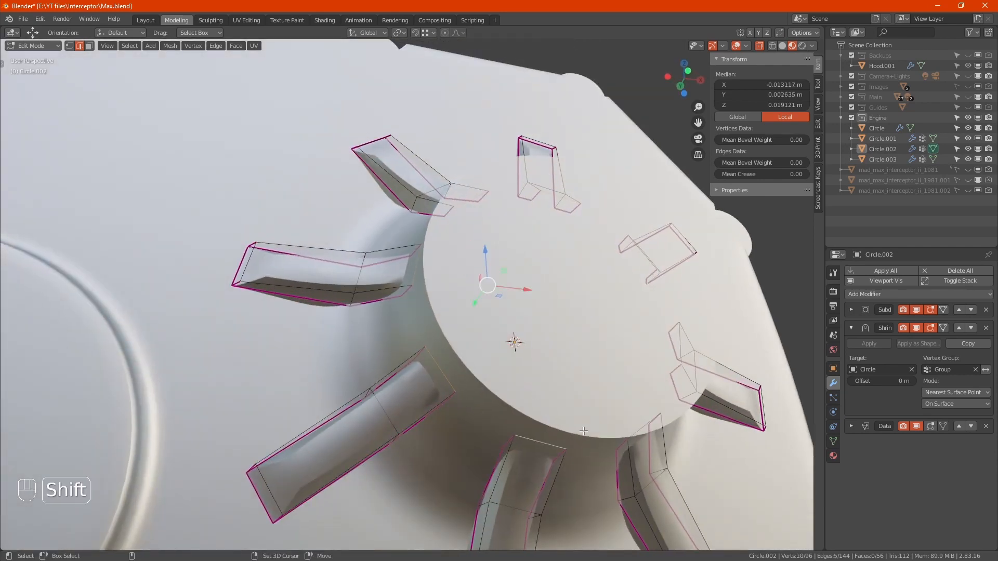
left_click(637, 428, "shift")
left_click(680, 341, "shift")
left_click_drag(641, 259, 679, 235, "alt")
left_click(678, 221, "shift")
left_click(762, 175)
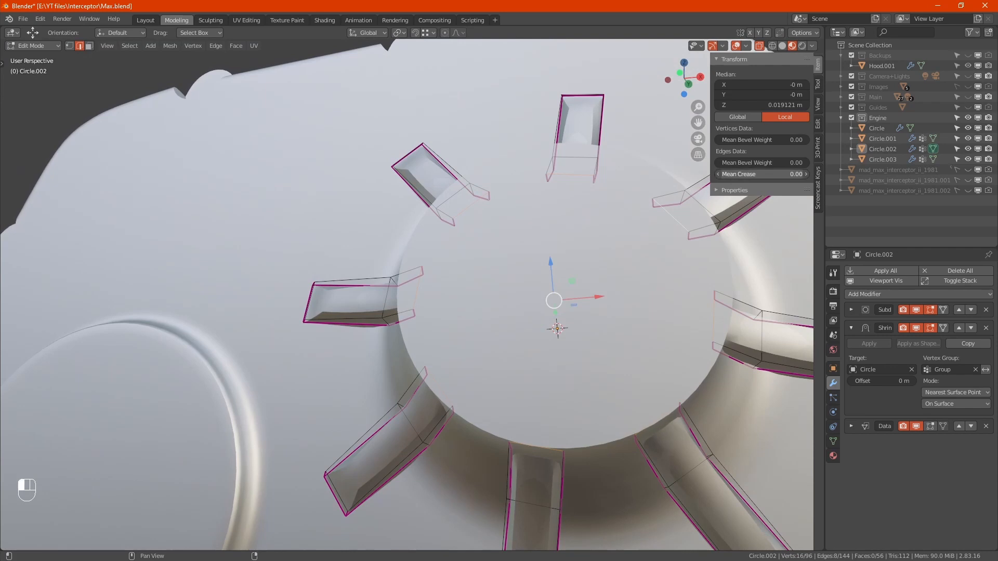
type("1")
key("Return")
key("alt+z")
scroll(483, 218, "down", 8)
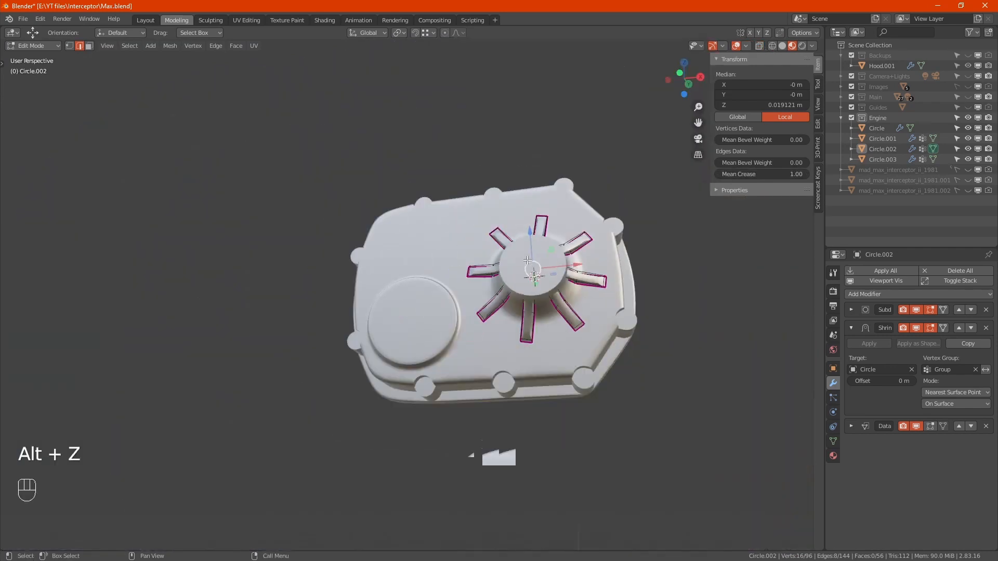
key("Tab")
left_click_drag(482, 214, 521, 310, "alt")
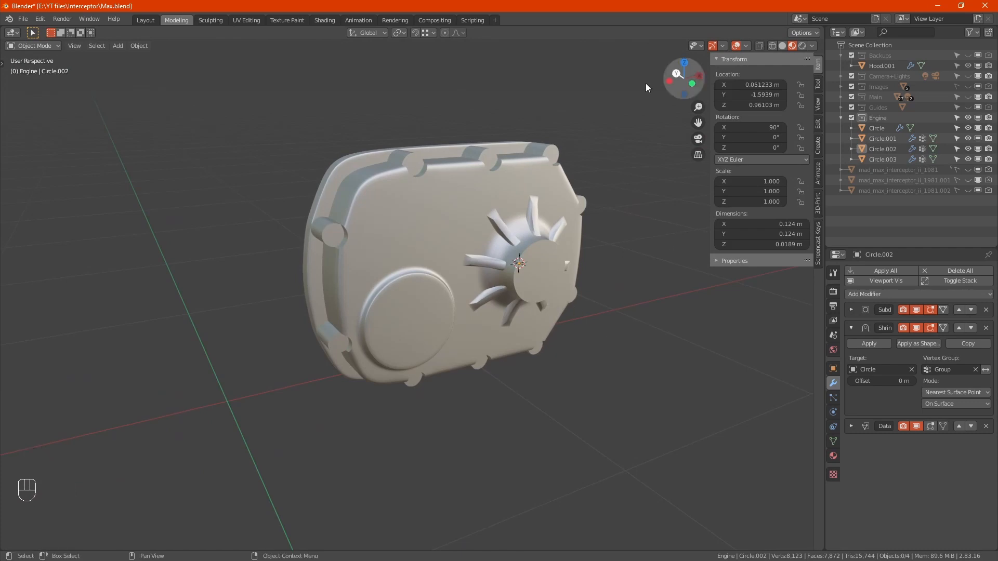
Merge the central face of the hub's front disc at its center
left_click_drag(571, 226, 486, 264, "alt")
middle_click_drag(485, 261, 453, 273, "alt")
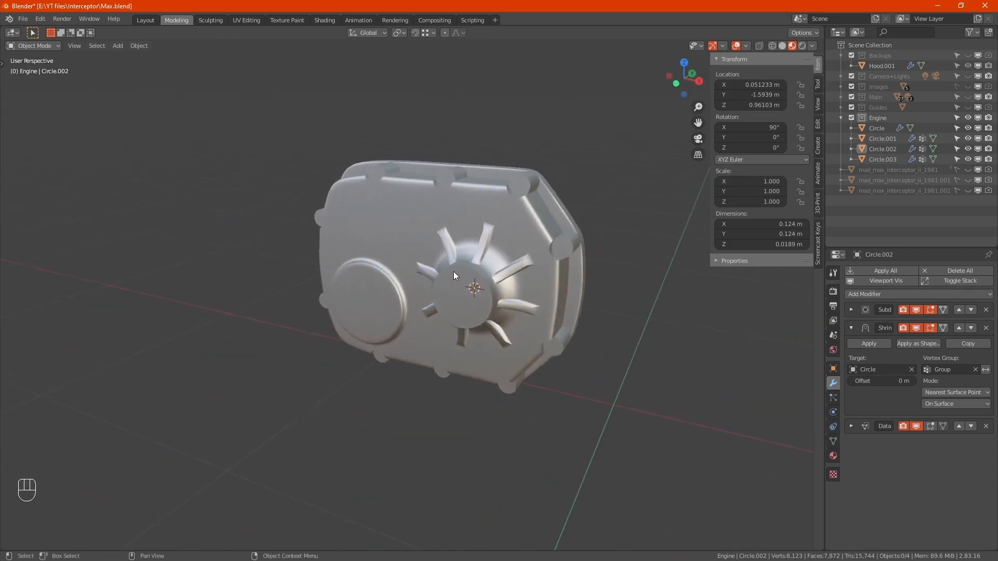
scroll(453, 275, "up", 1)
left_click(466, 315)
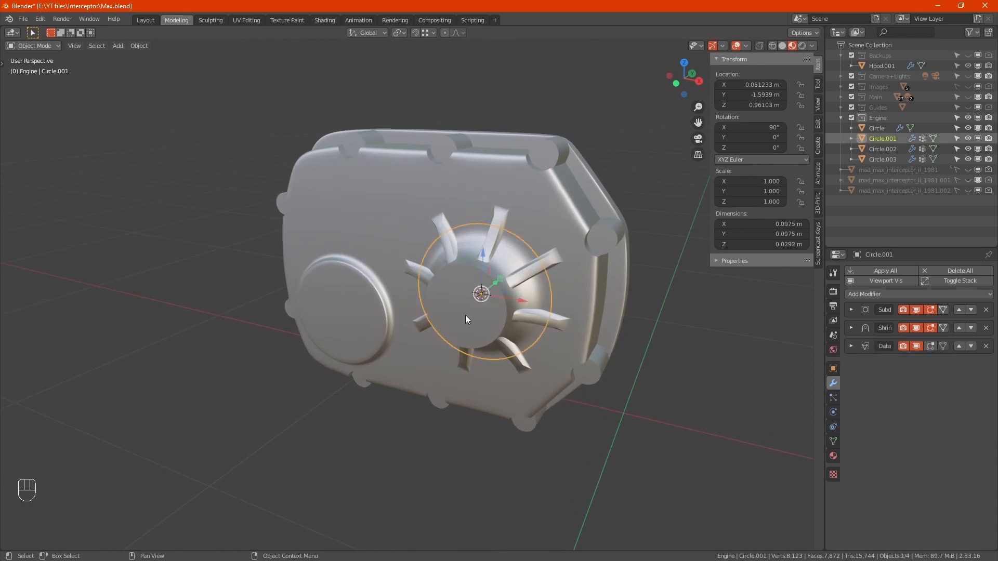
key("Tab")
key("3")
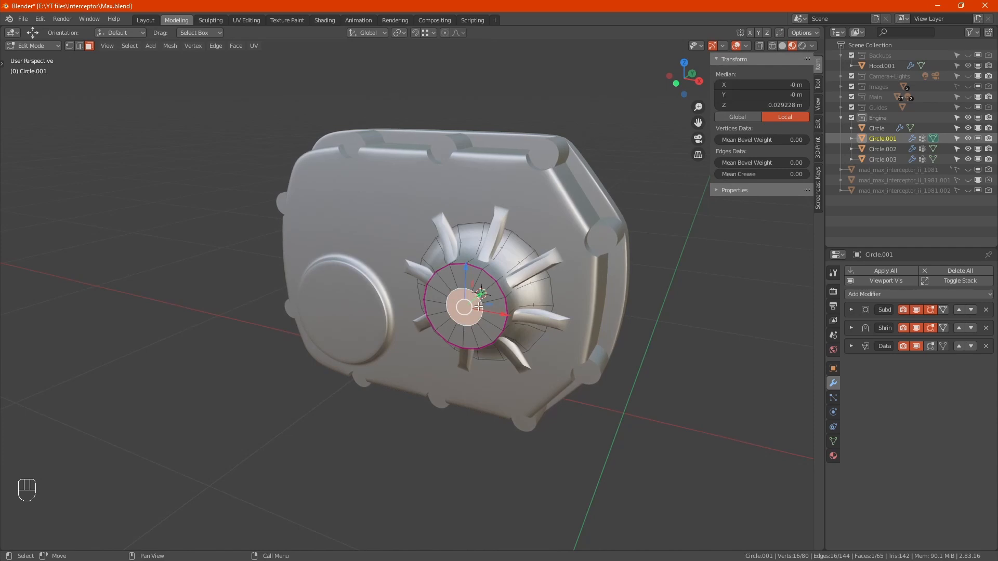
key("m")
left_click(444, 306)
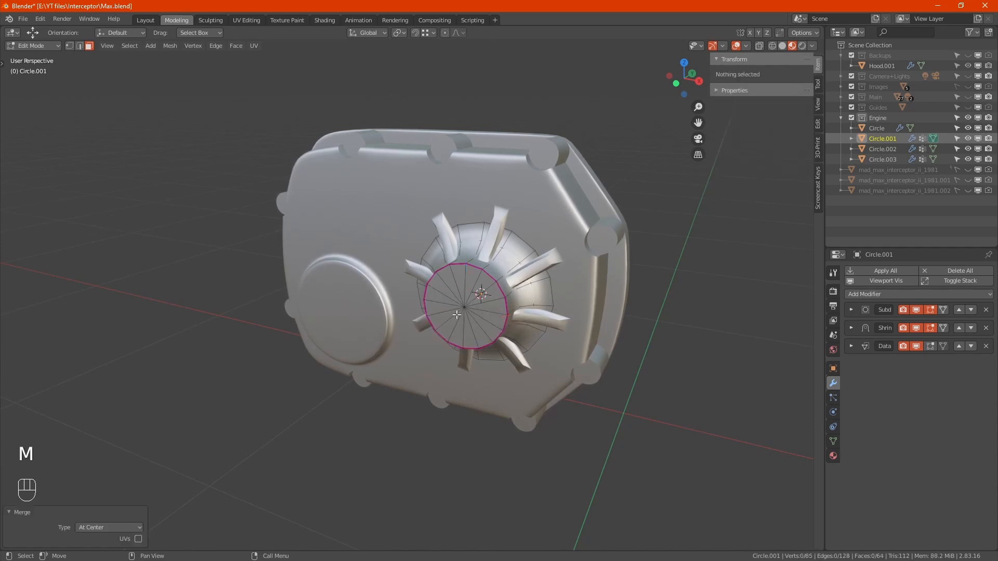
Snap the 3D cursor to the center vertex of the hub's front disc and return to object mode
key("1")
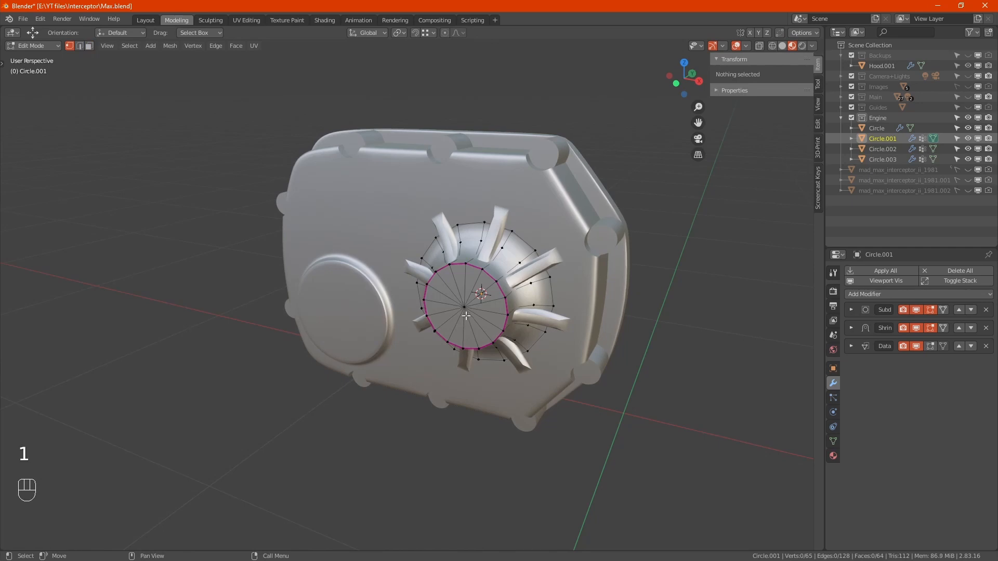
left_click(466, 316)
key("shift+s")
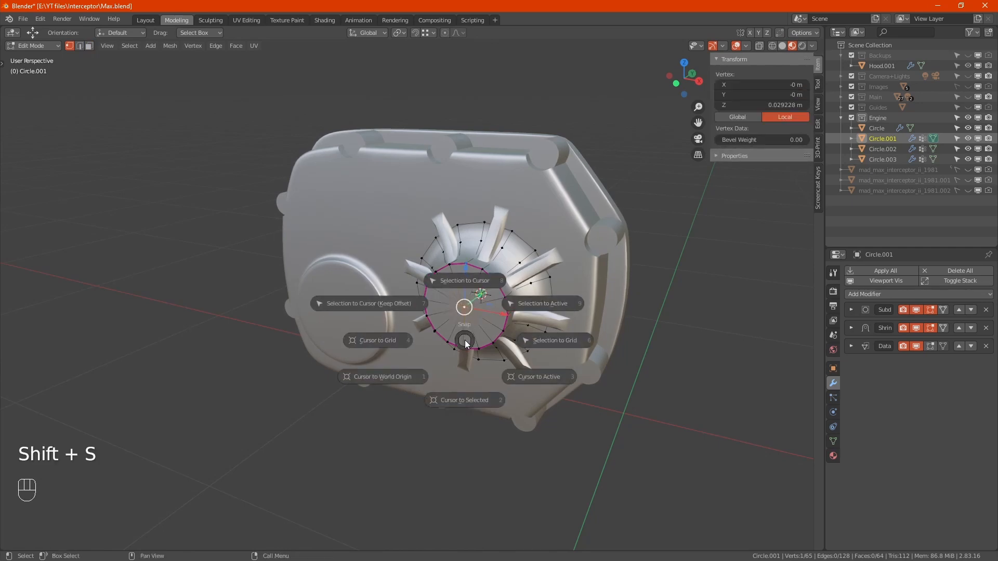
left_click(465, 400)
key("Tab")
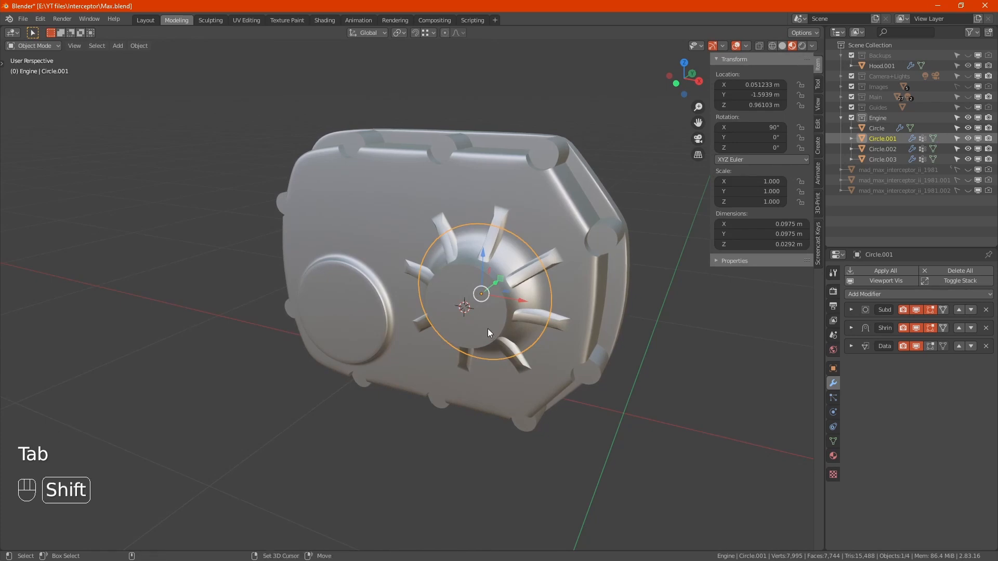
Add a mesh circle at the 3D cursor with 8 vertices and an X rotation of 90°
key("shift+a")
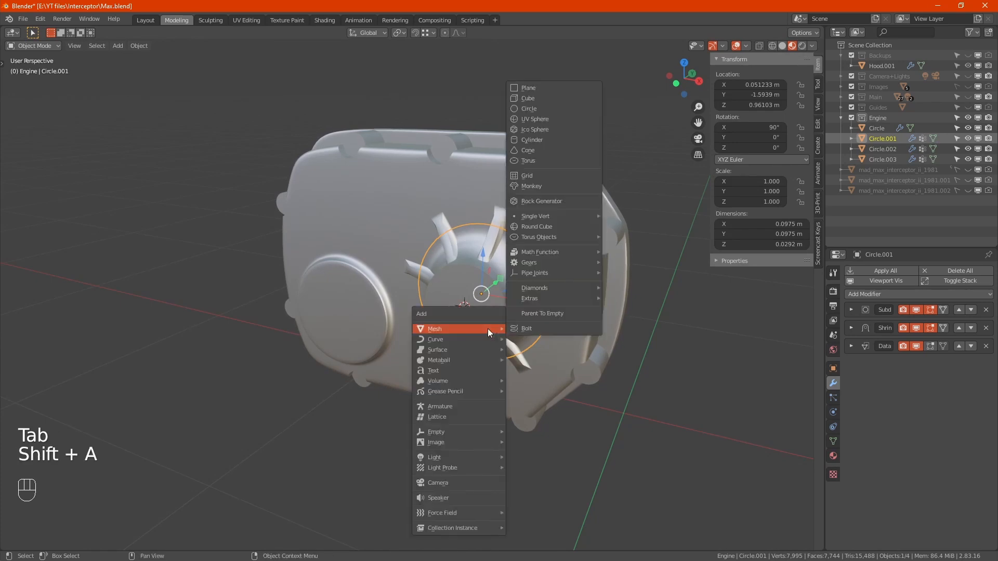
left_click(558, 107)
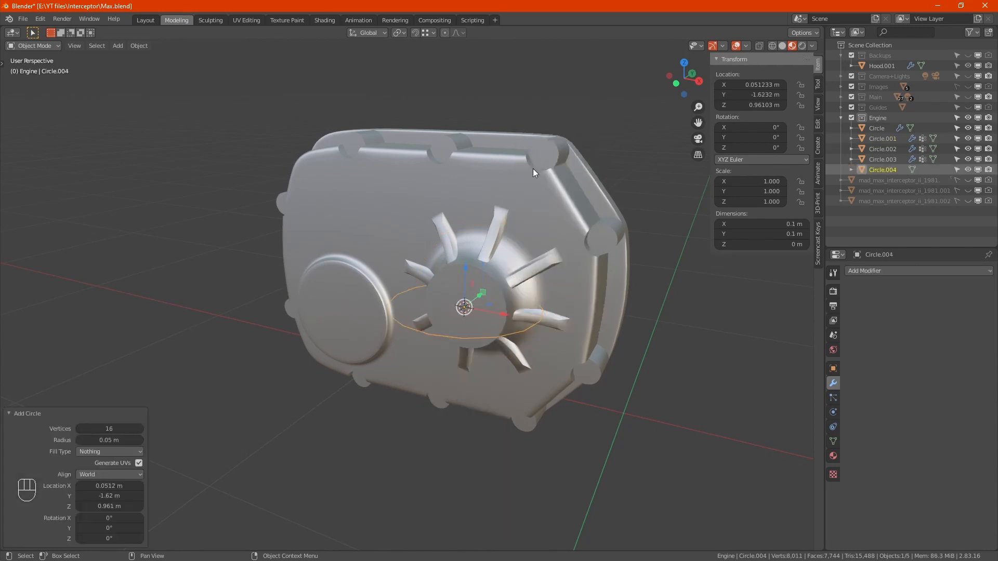
left_click(126, 520)
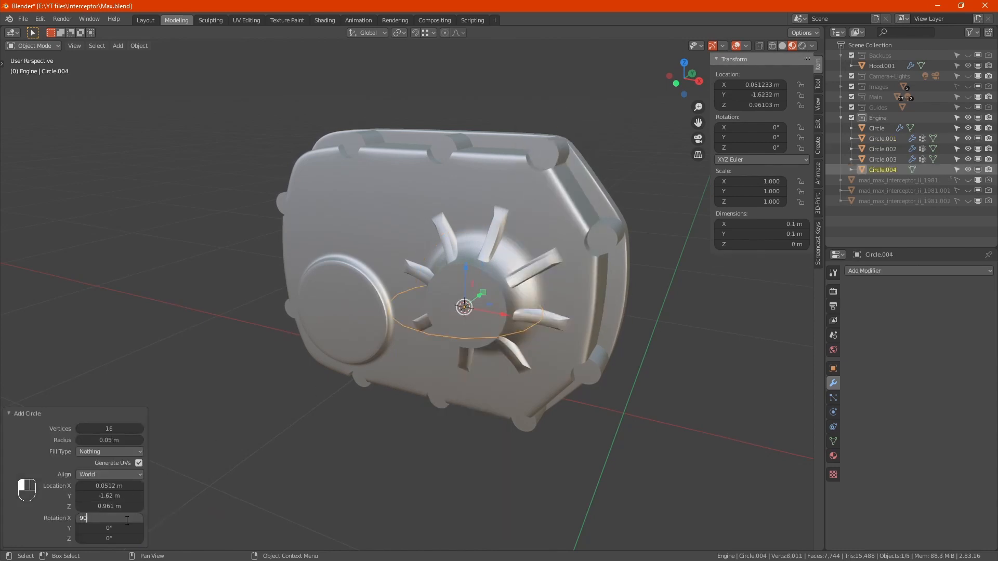
key("Return")
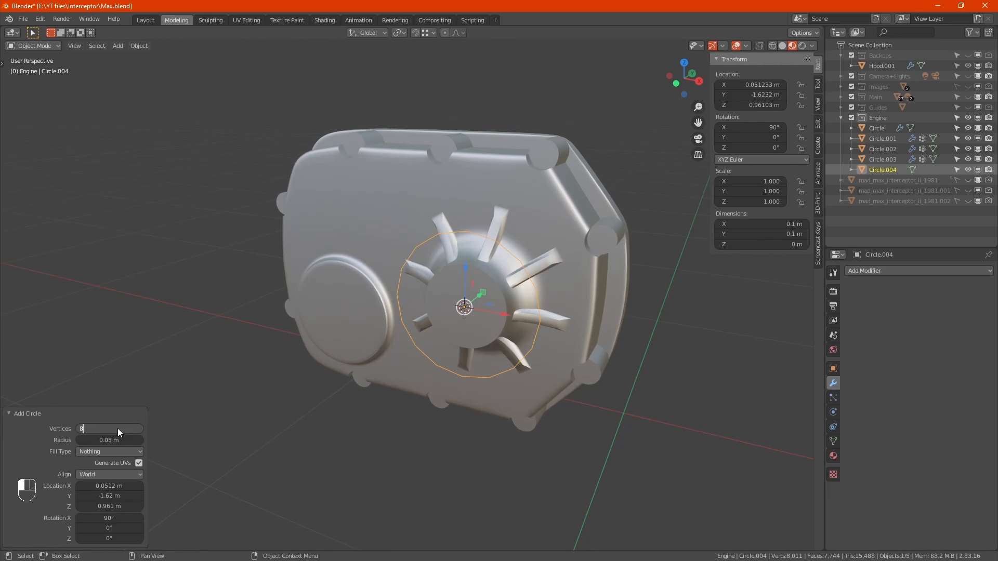
left_click(119, 432)
type("8")
key("Return")
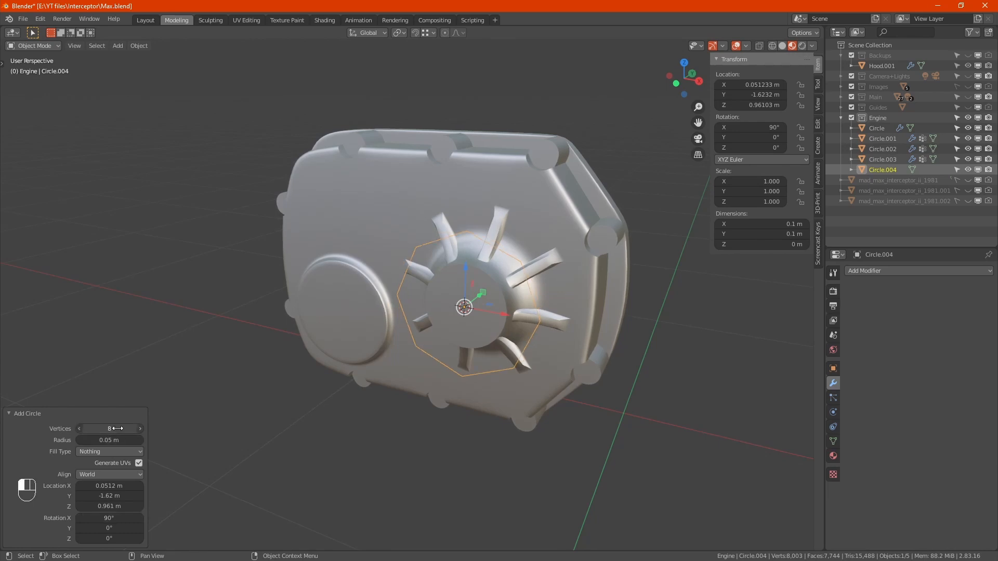
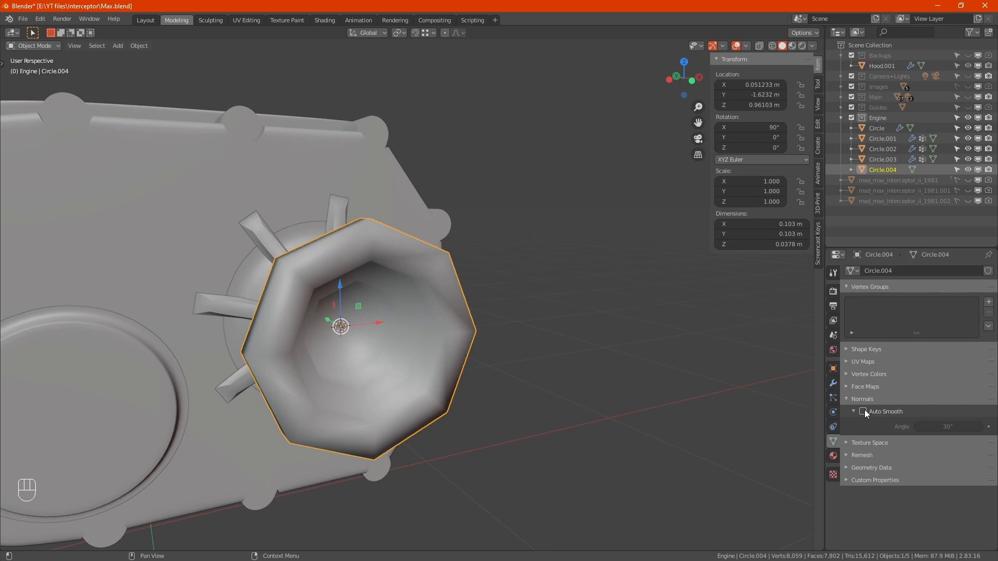
Enable Auto Smooth on the flared hub part and add a Subdivision Surface modifier with viewport level 2
left_click(863, 412)
left_click_drag(494, 323, 602, 329, "alt")
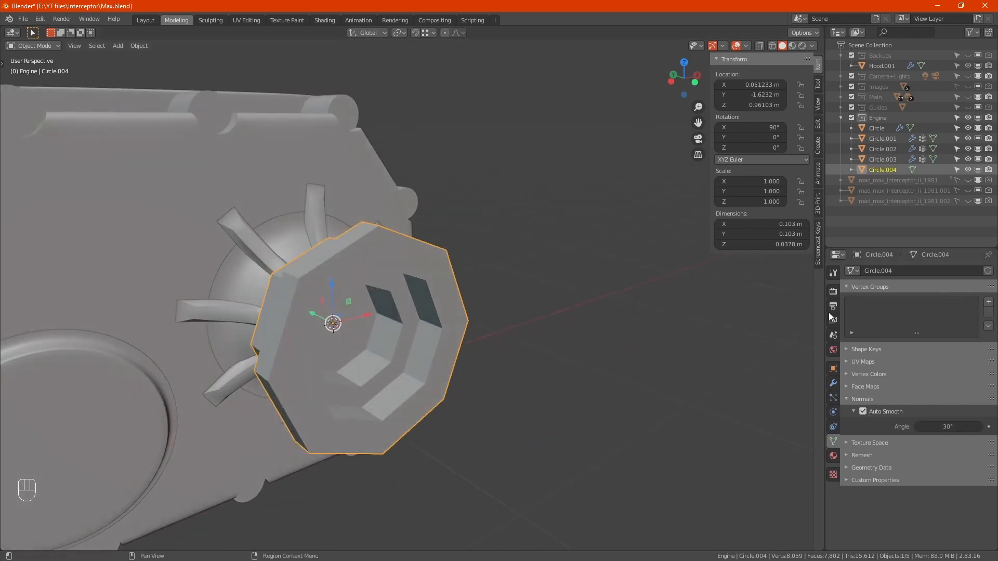
left_click(832, 380)
left_click(886, 272)
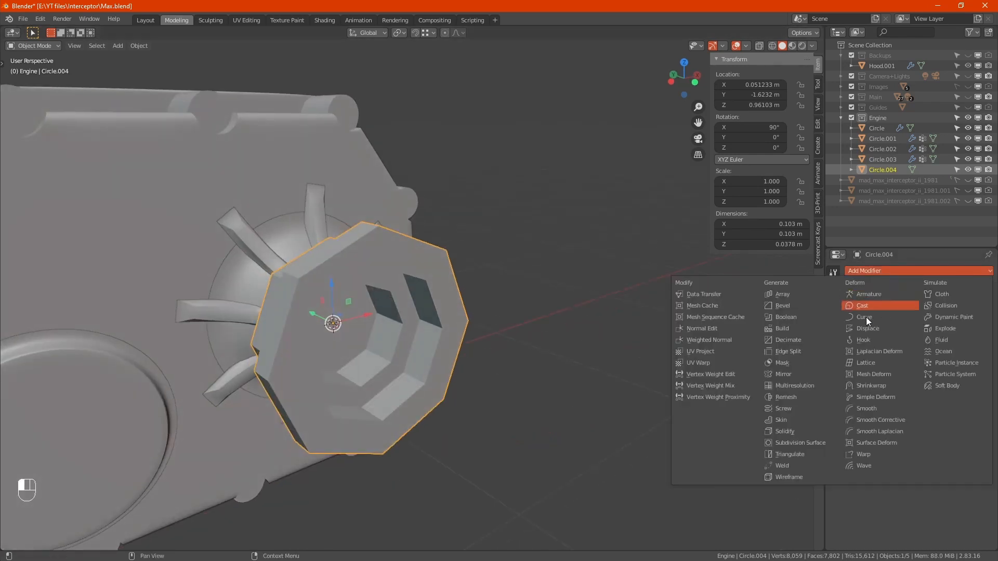
left_click(803, 442)
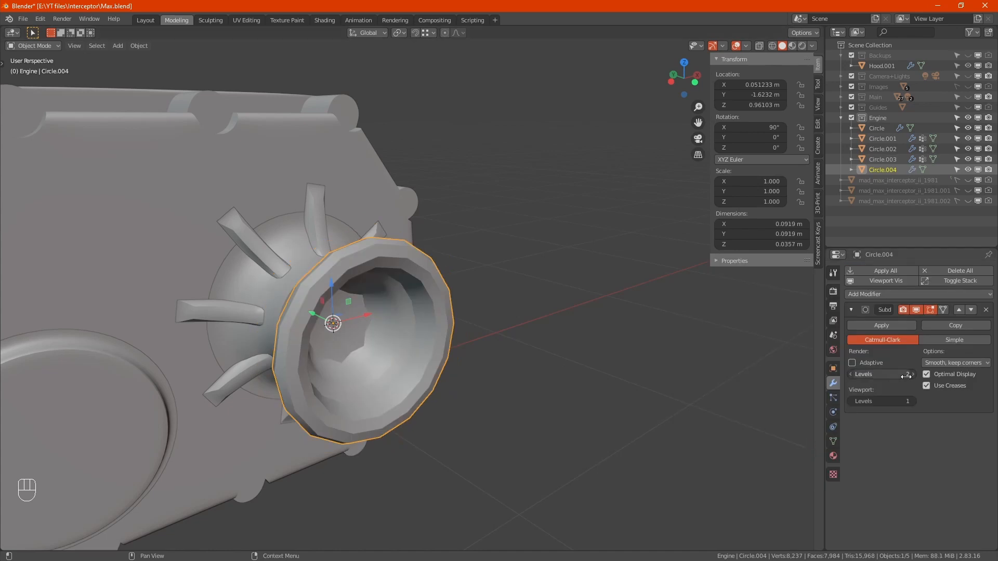
left_click(913, 401)
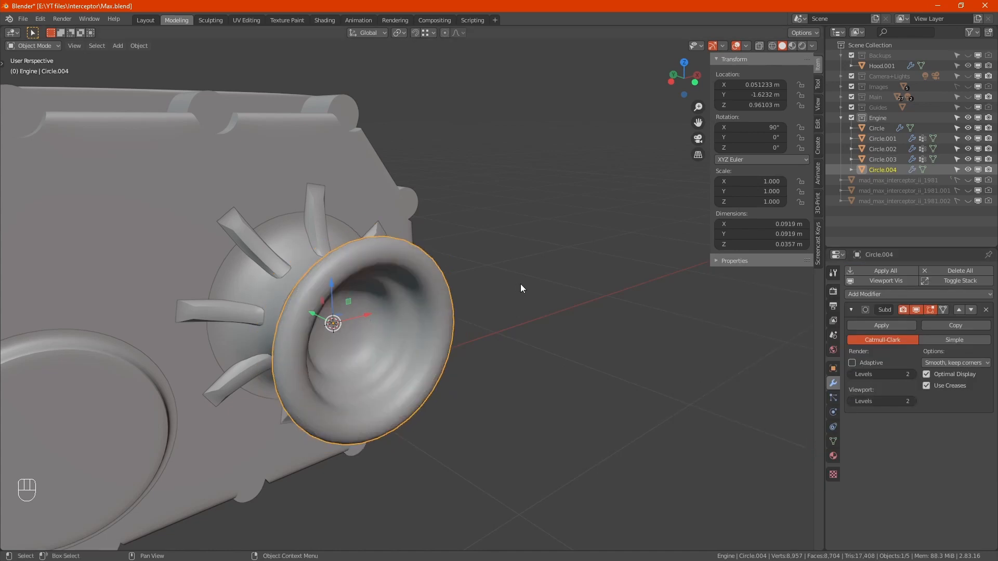
Set the mean crease to 1.00 on the flared part's back, neck, outer rim and inner recess edge loops
left_click_drag(454, 313, 455, 335, "alt")
key("Tab")
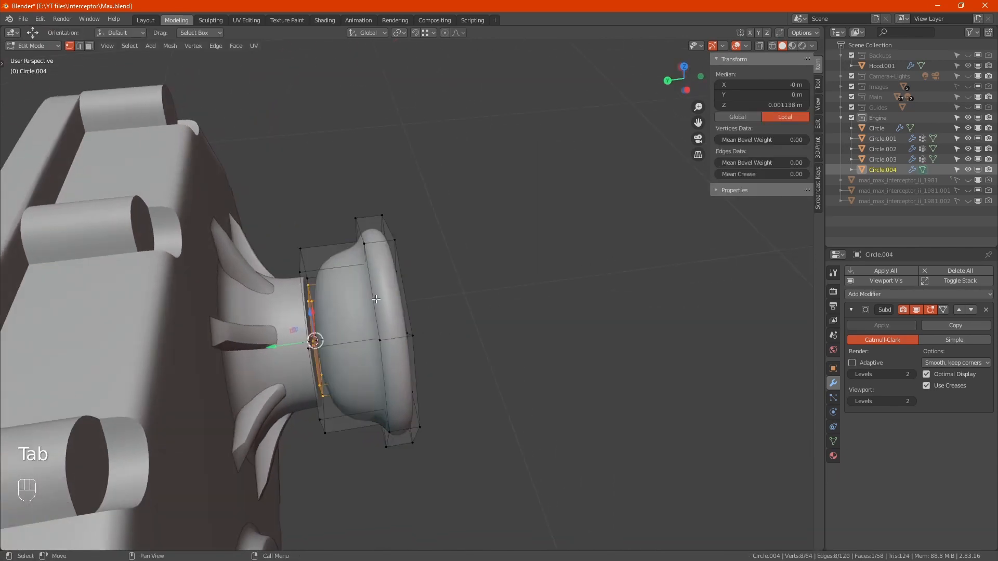
key("2")
left_click_drag(318, 267, 296, 280, "alt")
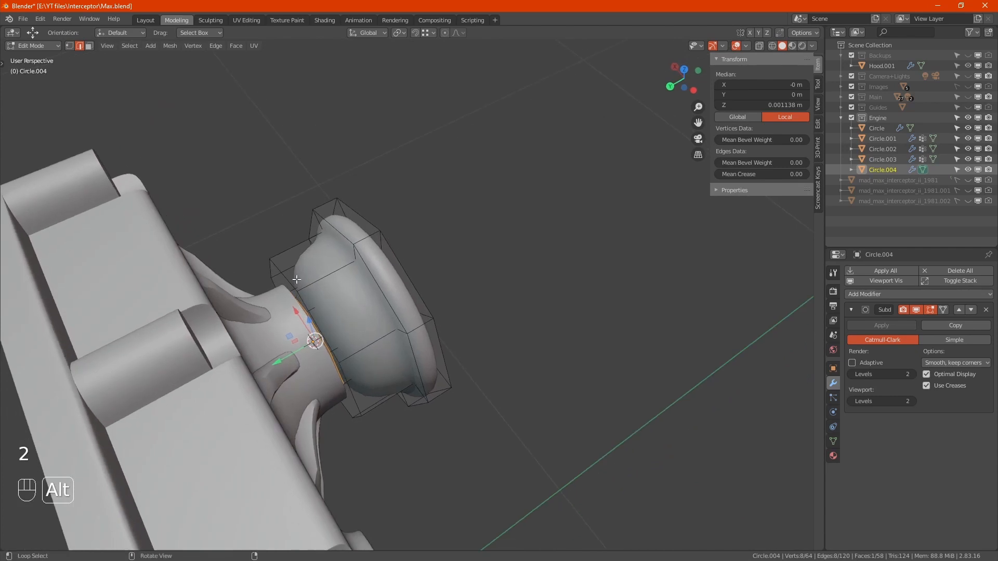
left_click(296, 279, "alt")
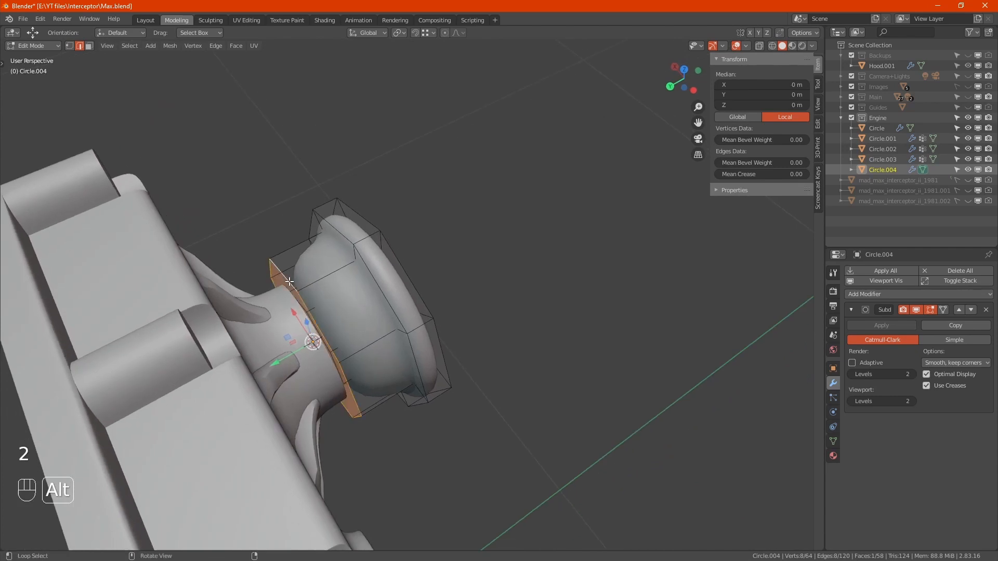
left_click(372, 291, "alt+shift")
key("alt+z")
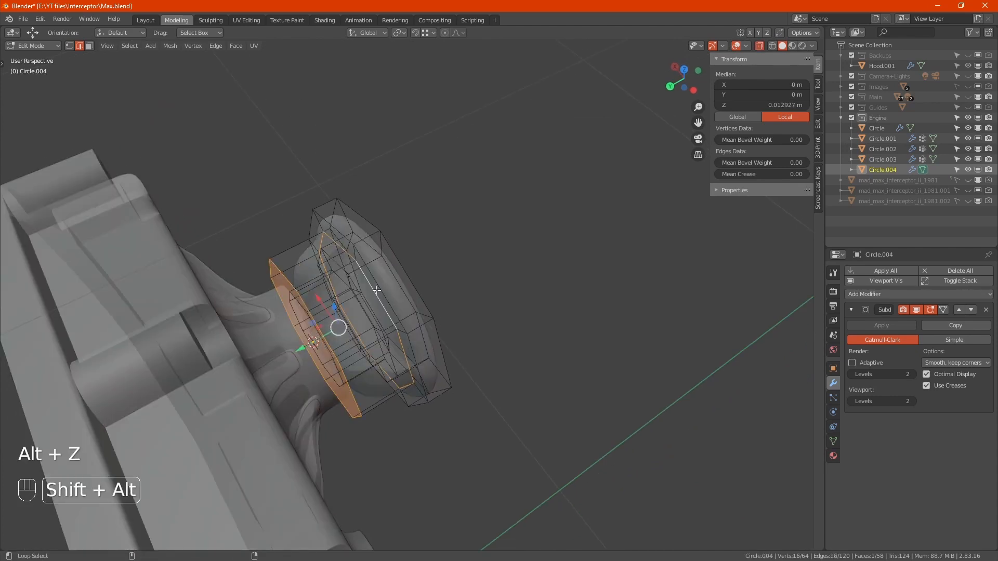
left_click(377, 279, "alt+shift")
left_click(398, 277, "alt+shift")
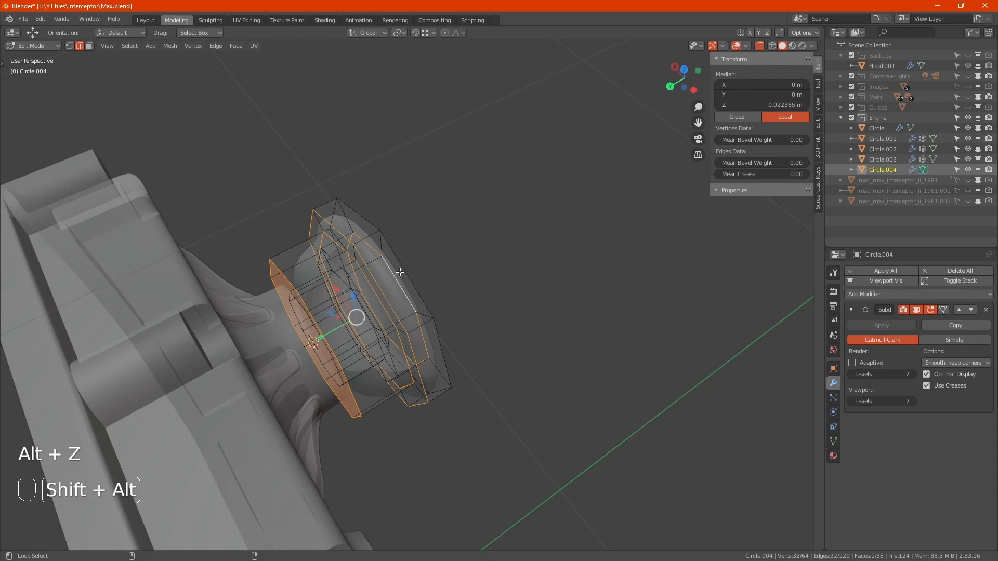
left_click(400, 272, "alt+shift")
middle_click_drag(399, 272, 303, 265, "alt")
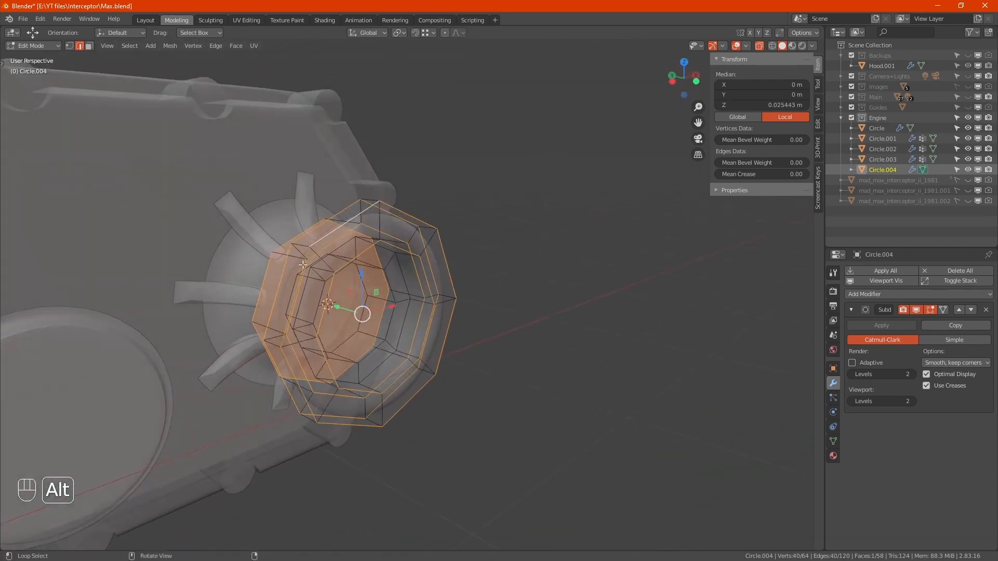
left_click(408, 315, "alt+shift")
left_click(392, 319, "alt+shift")
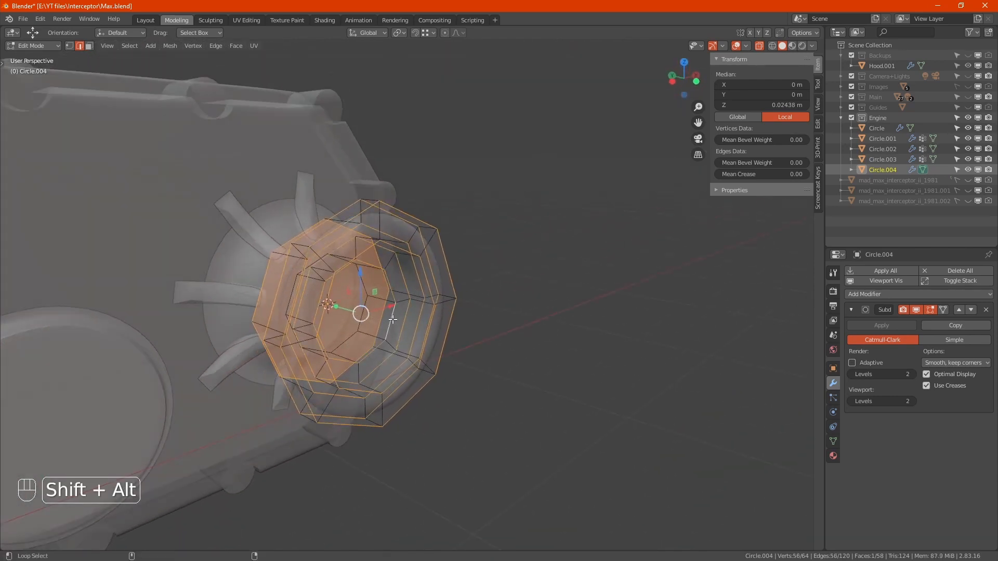
left_click(736, 174)
key("Return")
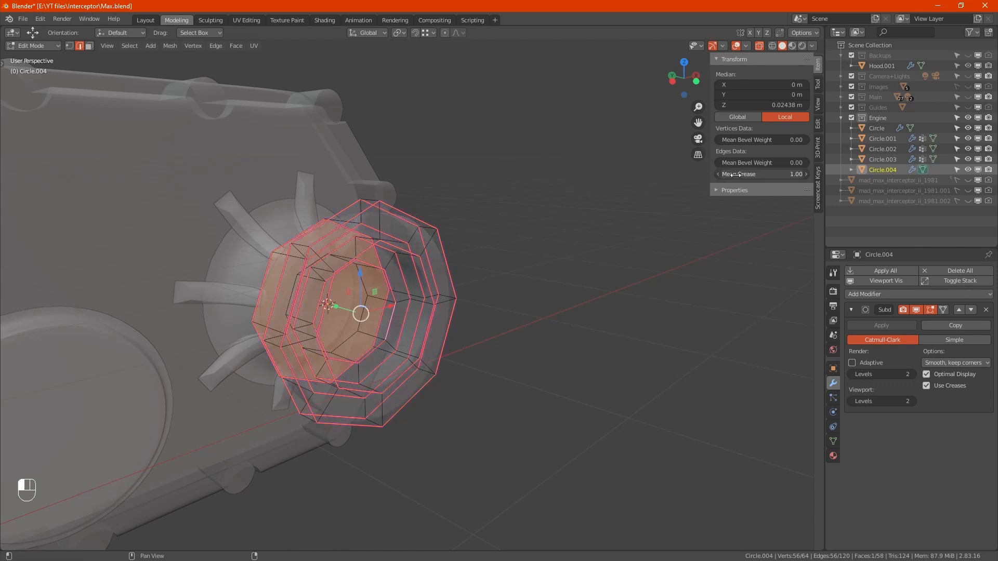
key("alt+z")
key("Tab")
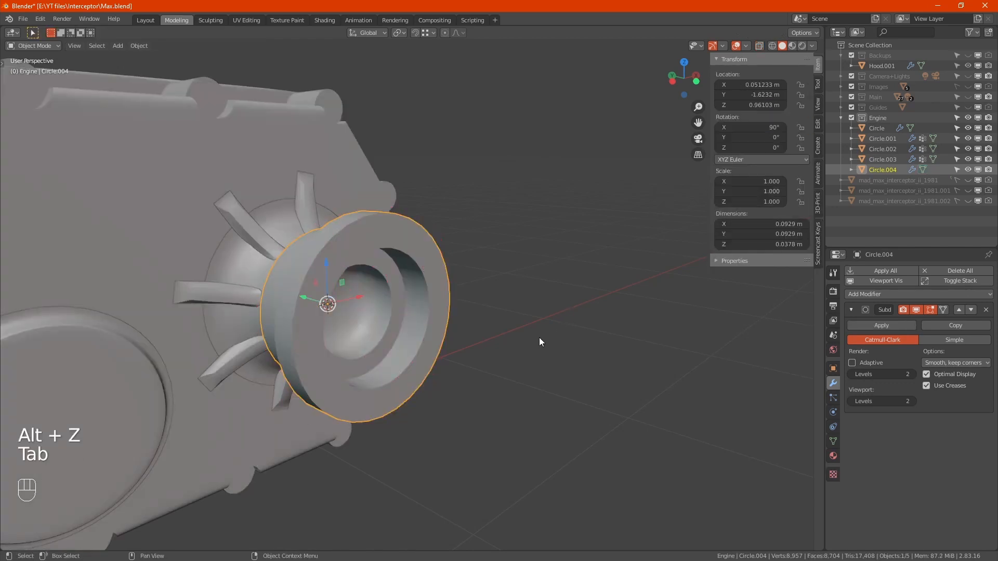
Set the mean crease to 1 on the edge loop around the recess floor and return to object mode
middle_click_drag(538, 338, 417, 289, "alt")
key("alt+z")
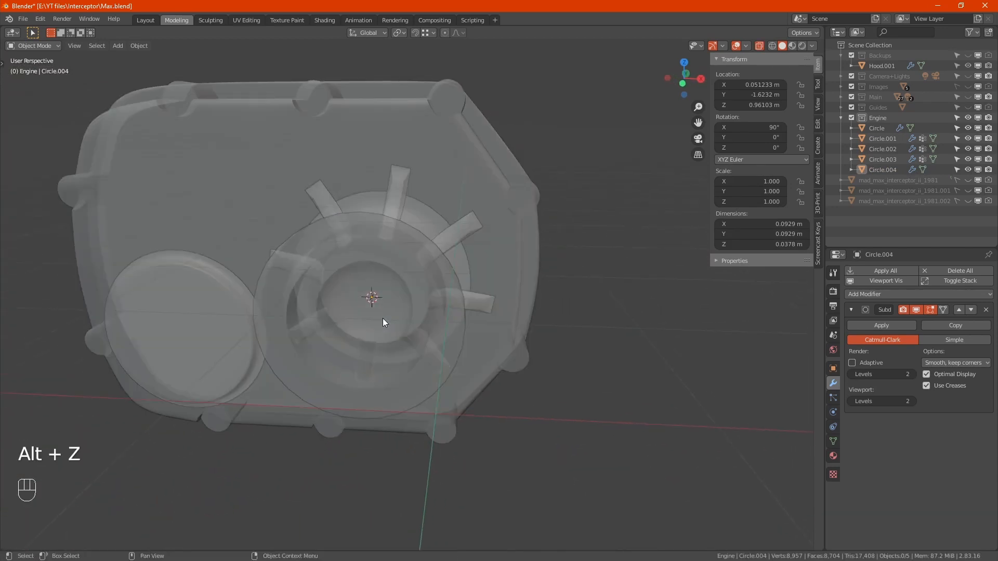
key("Tab")
left_click(362, 337, "alt")
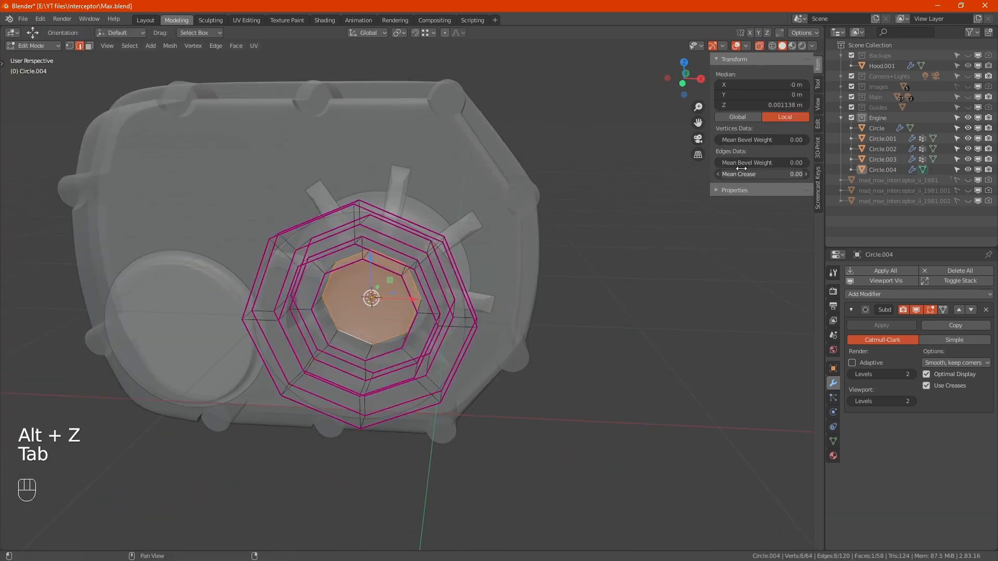
left_click(746, 173)
type("1")
key("Return")
key("alt+z")
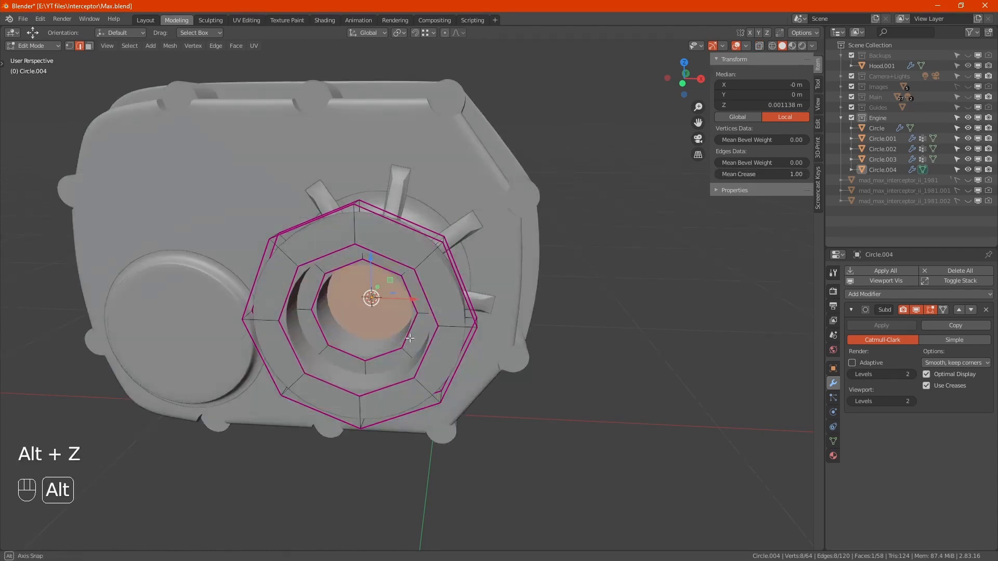
middle_click_drag(408, 334, 522, 327, "alt")
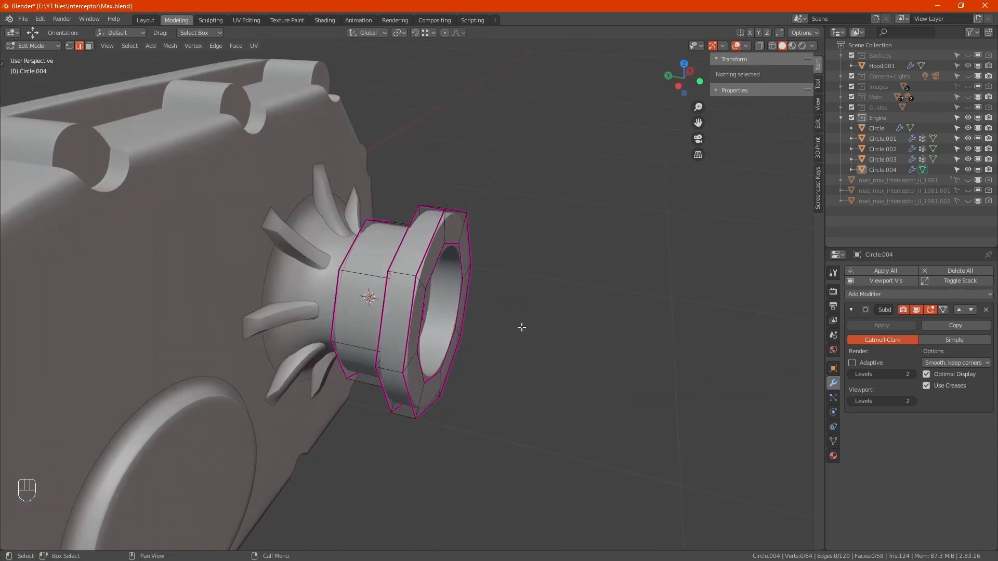
key("Tab")
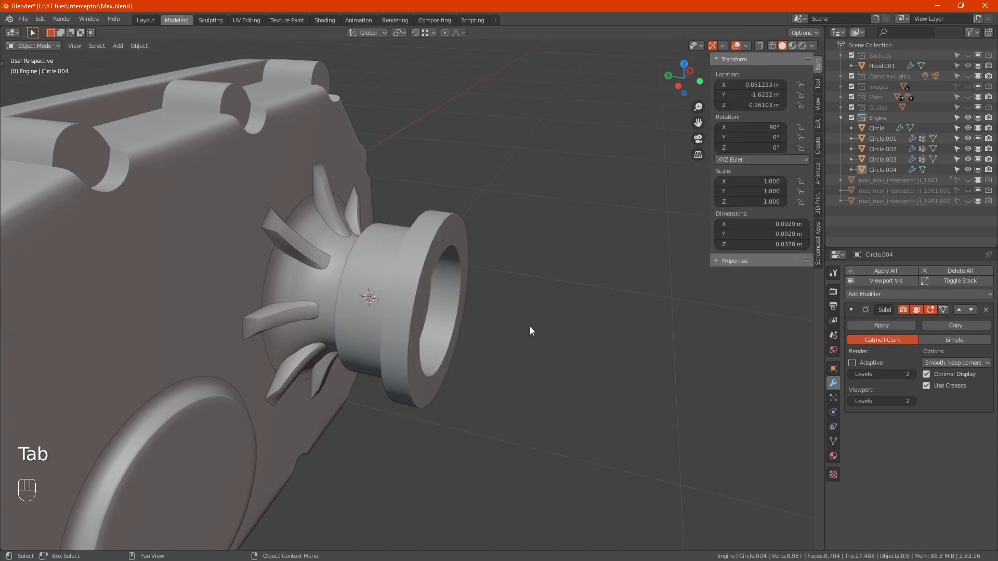
Switch to the reference photo board and examine the supercharger and pulley pictures
middle_click_drag(529, 326, 406, 316, "alt")
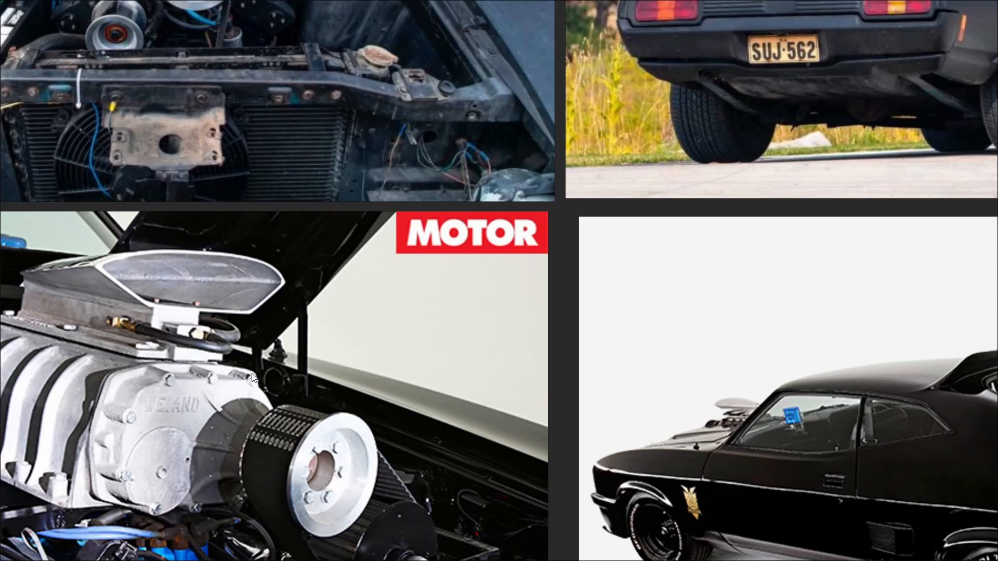
scroll(276, 371, "down", 3)
middle_click_drag(352, 385, 426, 167)
scroll(427, 169, "down", 5)
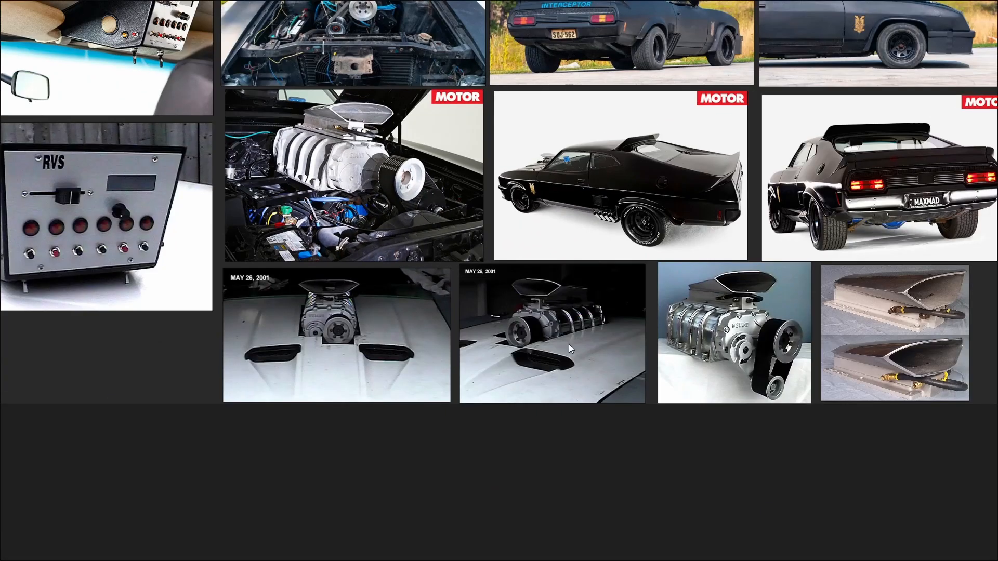
scroll(566, 341, "up", 5)
middle_click_drag(785, 273, 576, 254)
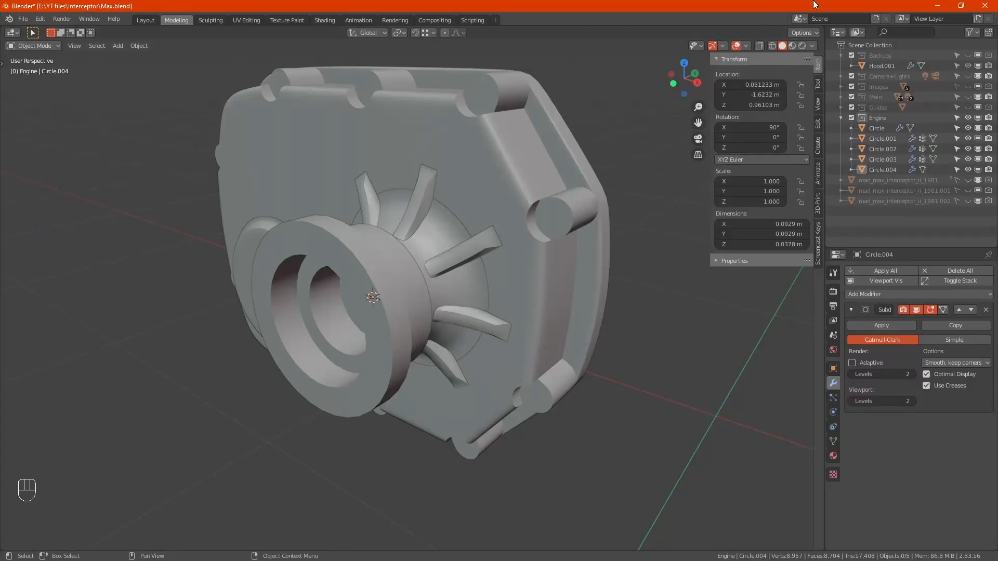
Show the model in material preview shading and assign the Metal-Steel material to the round hub part
left_click(791, 46)
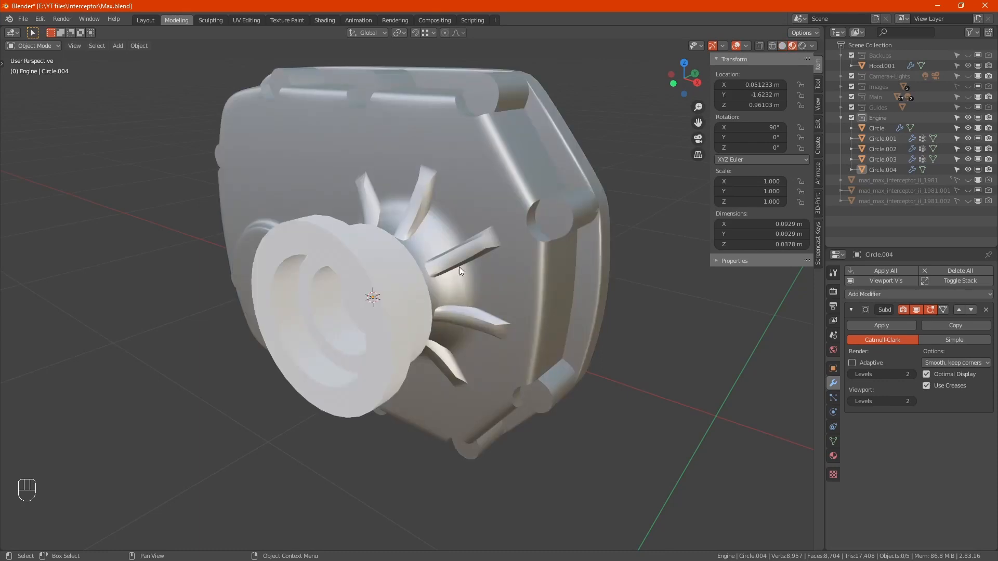
left_click(401, 291)
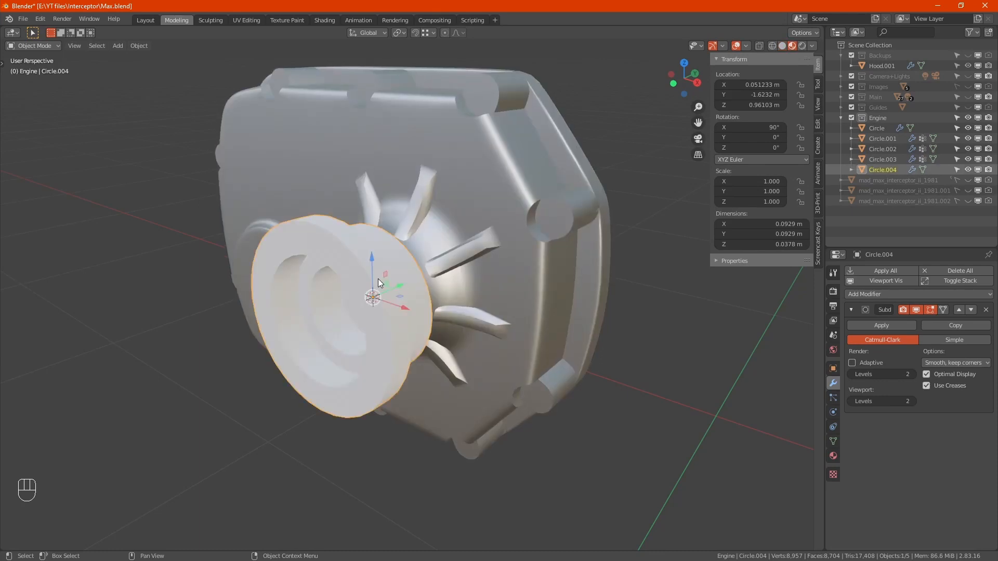
right_click(379, 279)
mouse_move(332, 461)
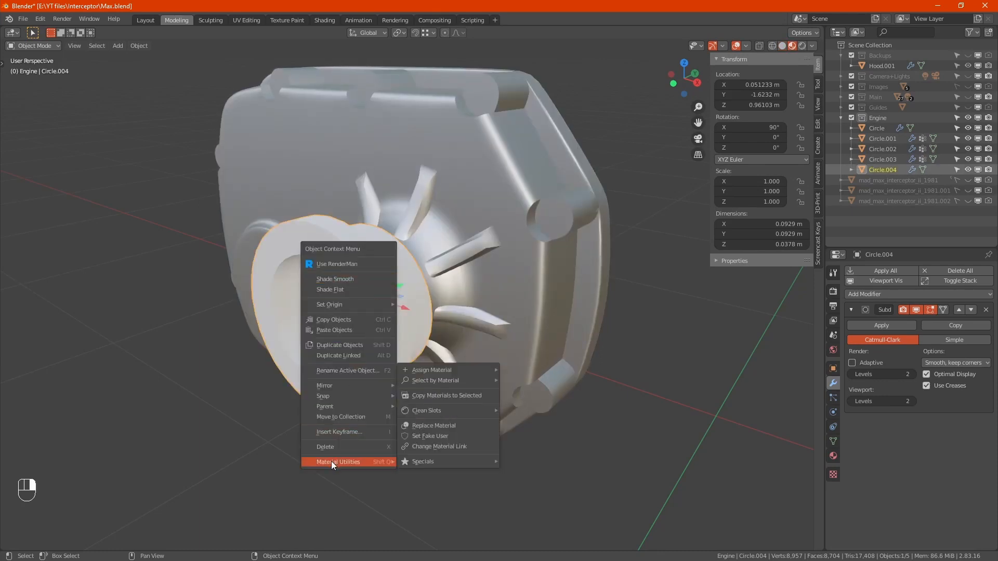
mouse_move(469, 369)
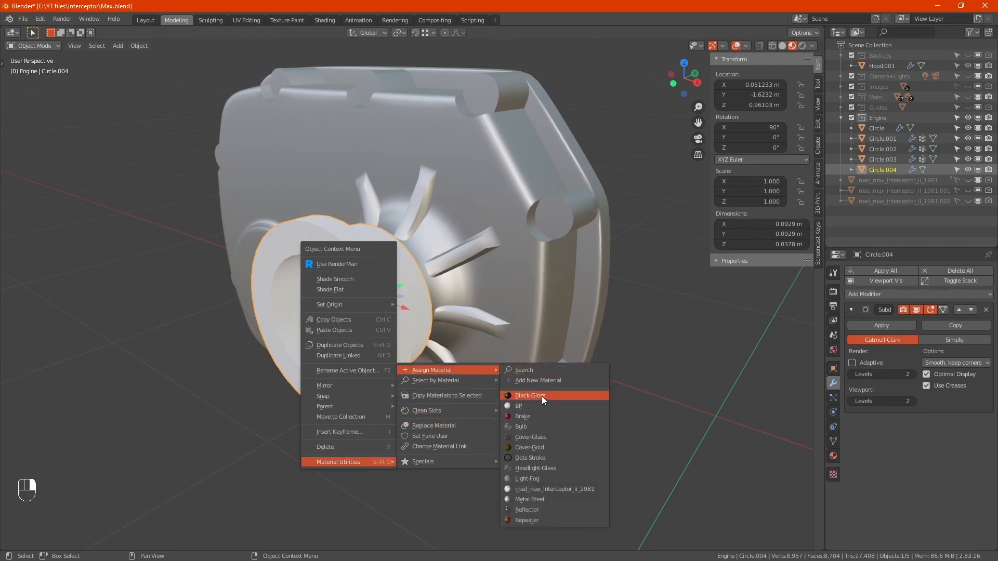
left_click(528, 499)
Widen the pulley's cylindrical neck by scaling its two end edge loops outward on all axes except Y
middle_click_drag(285, 341, 263, 335, "alt")
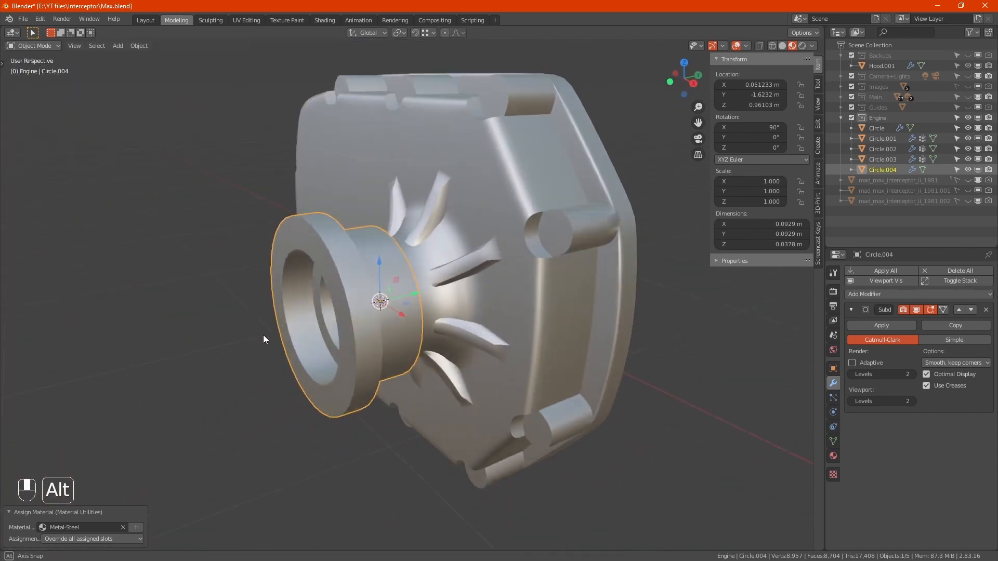
left_click(182, 335)
middle_click_drag(187, 335, 346, 279, "alt")
left_click(334, 263)
key("Tab")
left_click(353, 263, "alt")
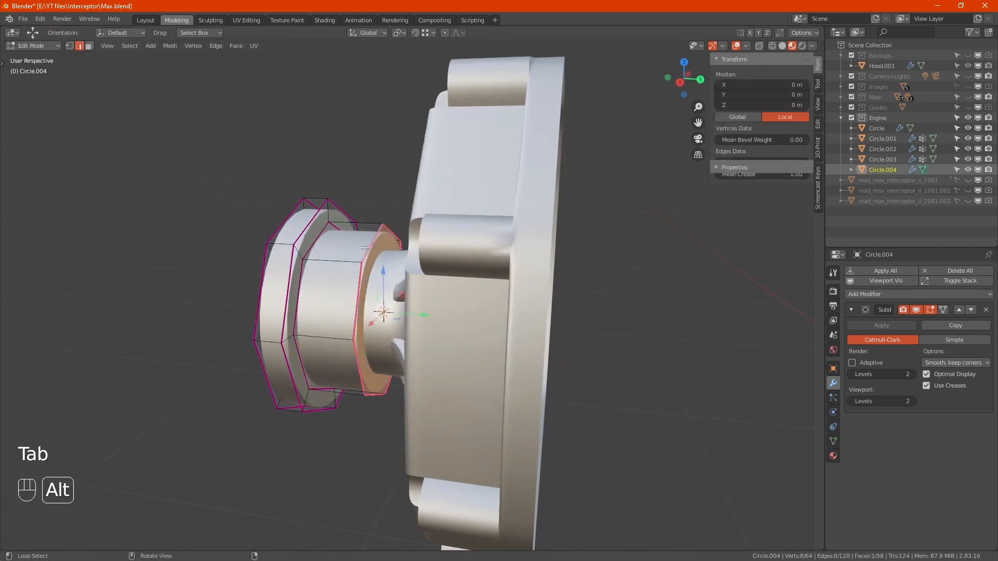
left_click(318, 243, "alt+shift")
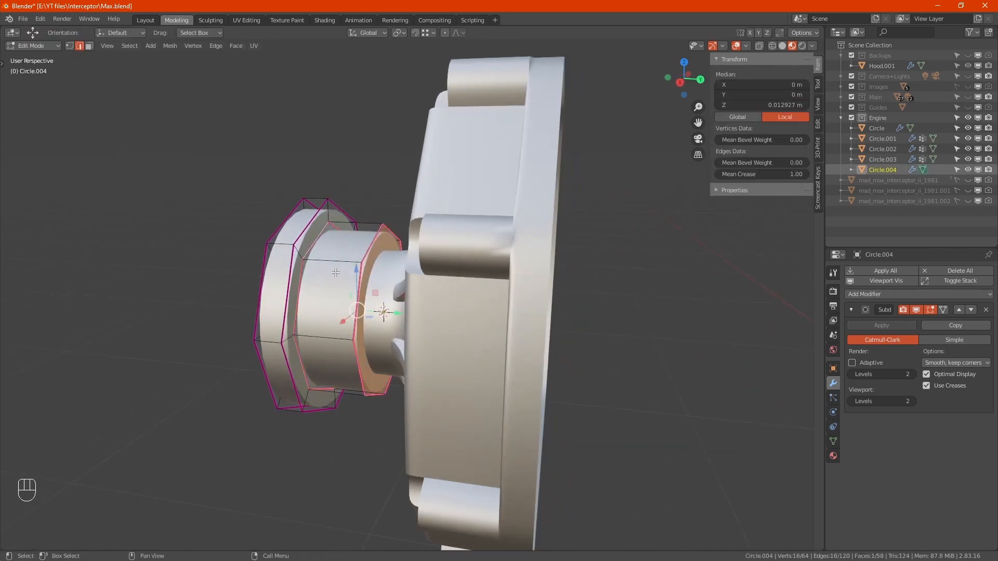
key("s")
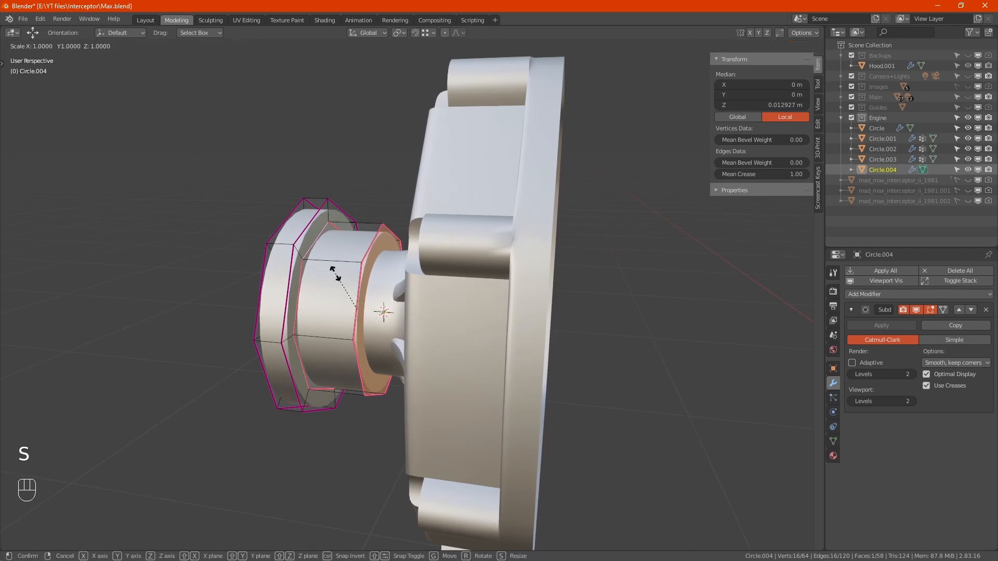
key("shift+y")
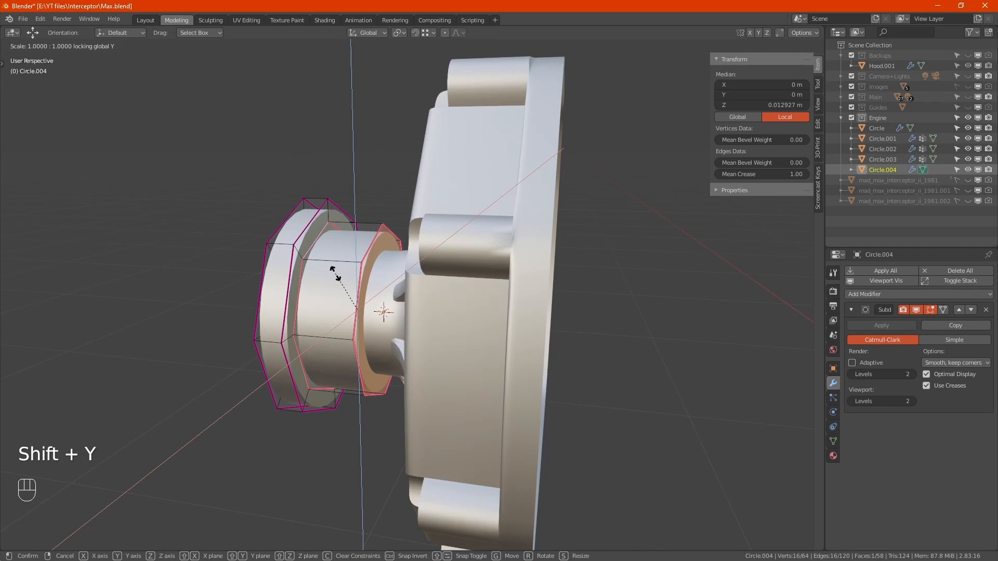
left_click(334, 272)
key("Tab")
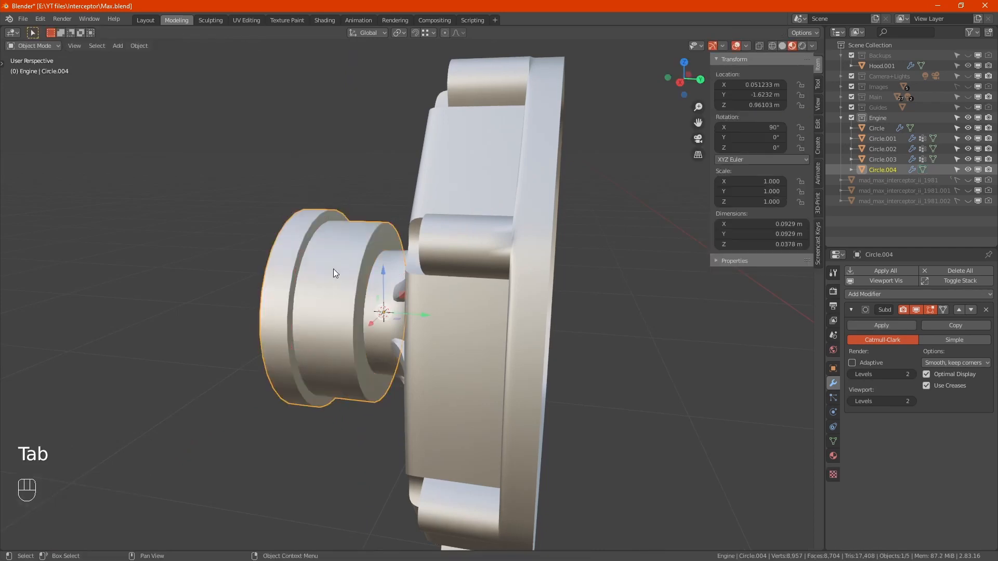
Rename the round pulley object as Pulley-Top
middle_click_drag(333, 272, 569, 272, "alt")
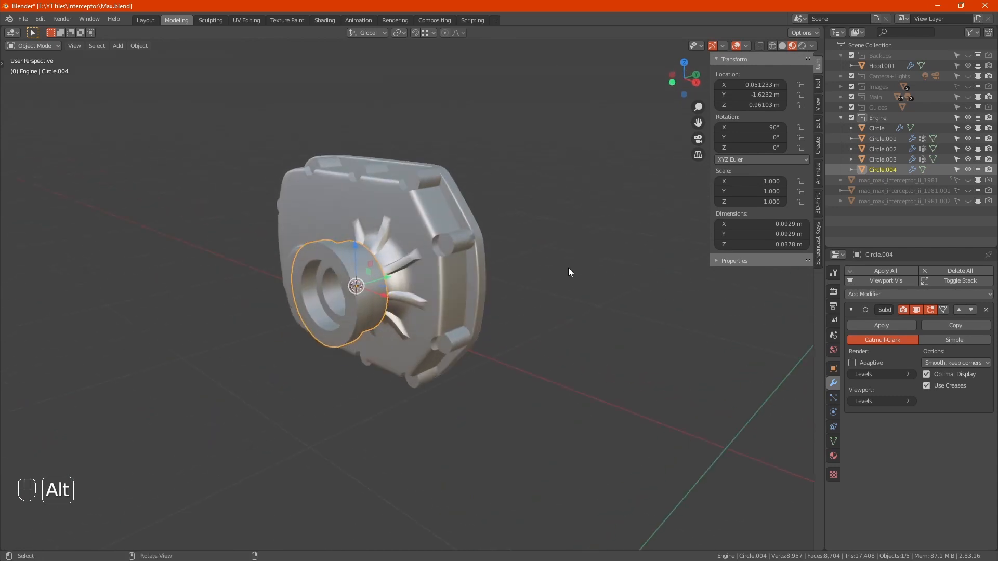
left_click(561, 272)
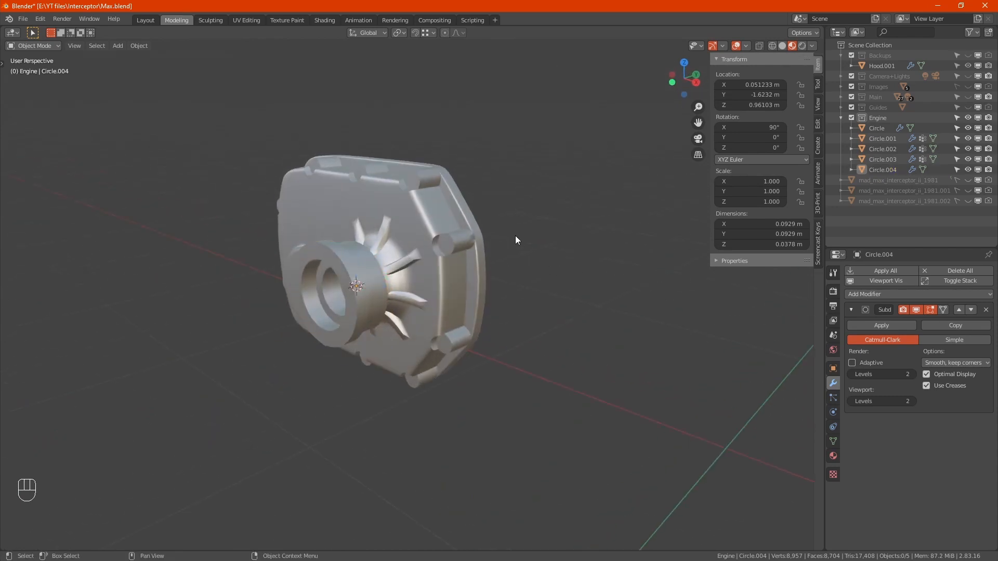
left_click(354, 273)
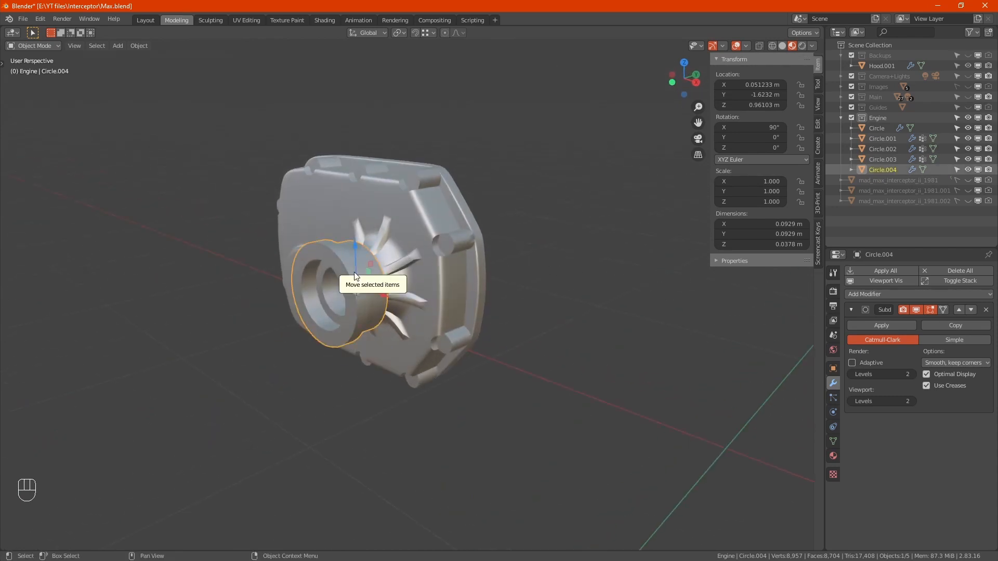
key("F2")
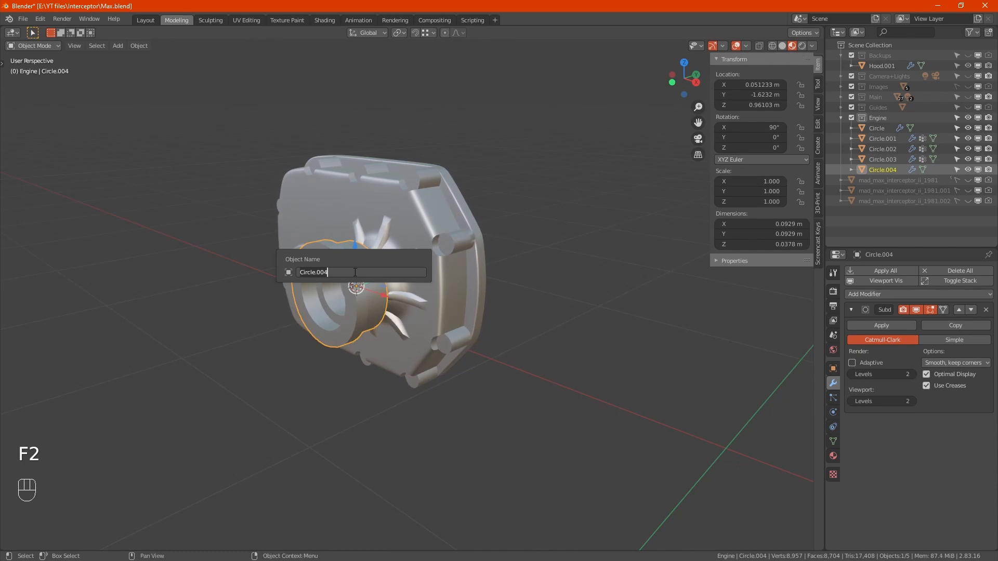
type("Pulley-Top")
key("Return")
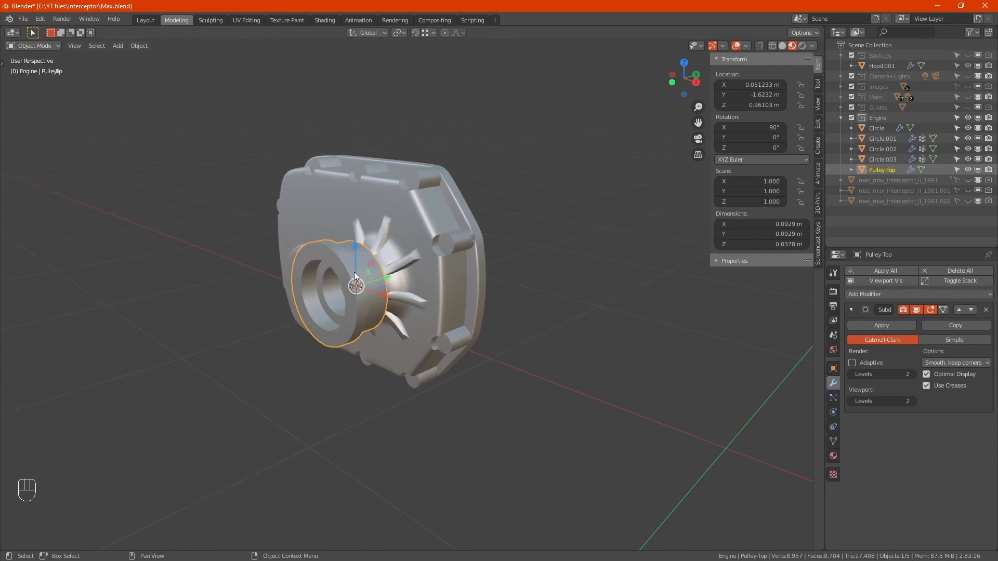
Rename the engine's front cover object as Engine-Front
left_click(440, 212)
key("F2")
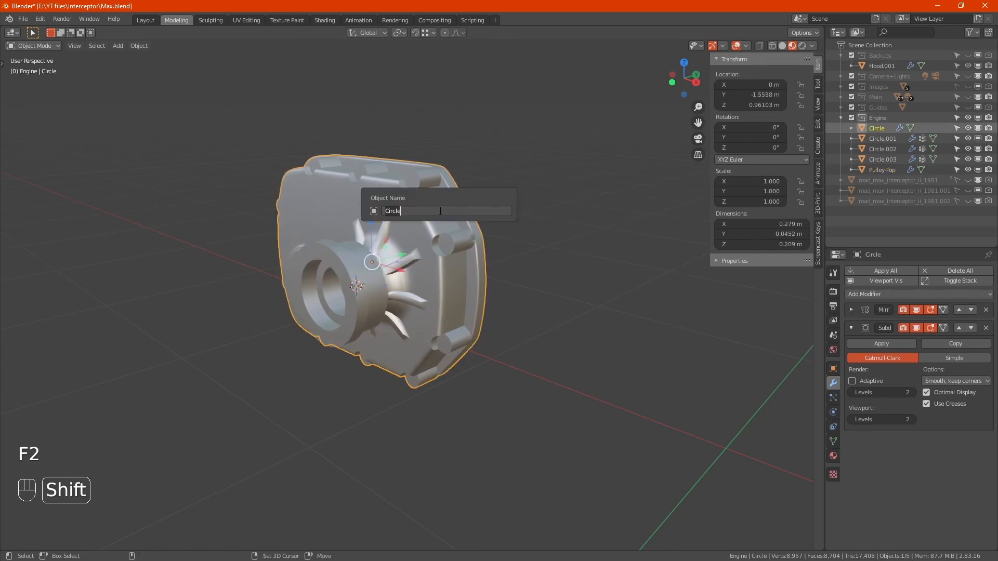
type("Engine-Front")
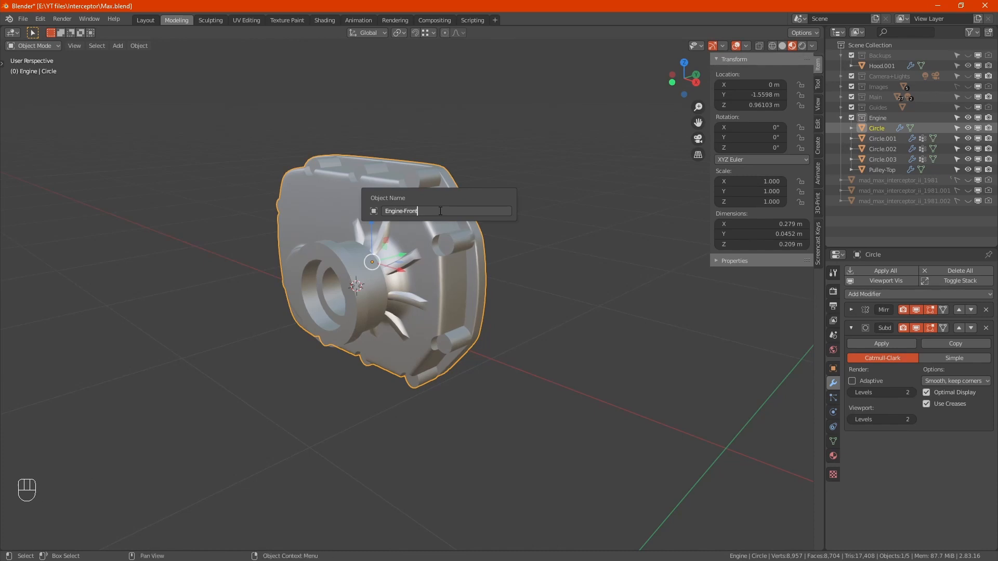
key("Return")
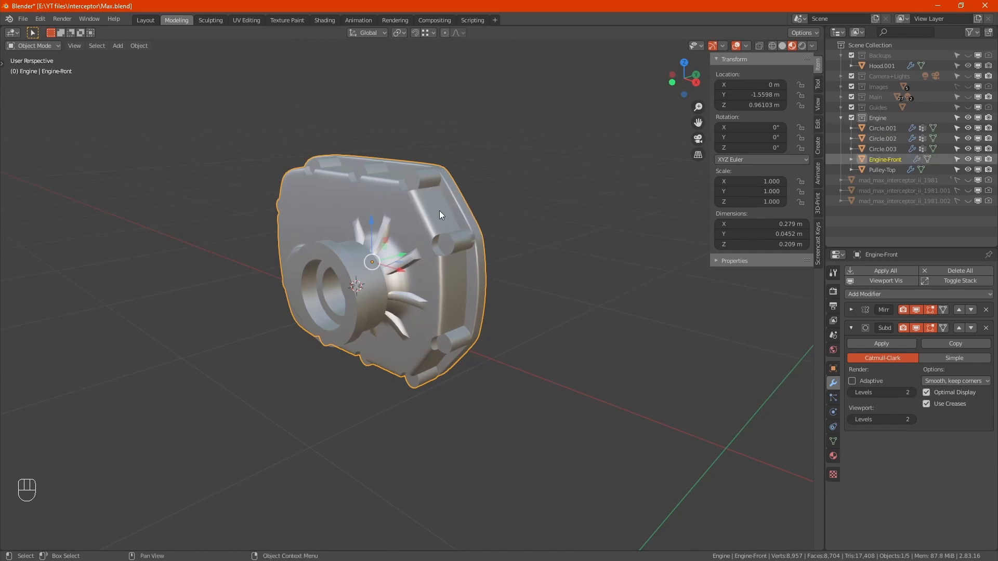
Rename the radial fins object around the hub as Engine-Extras1
left_click(413, 257)
key("F2")
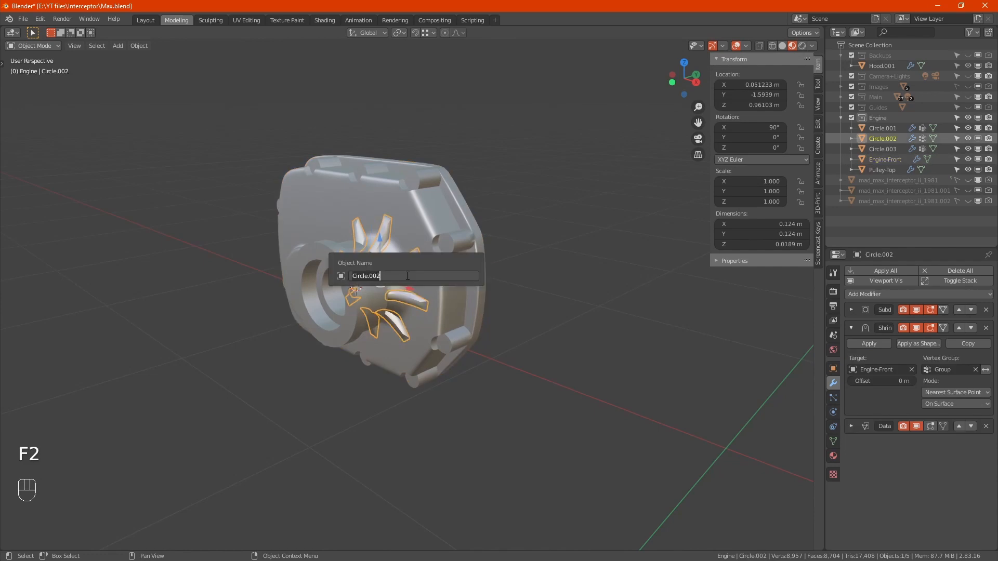
type("Engine-Extras1")
key("Return")
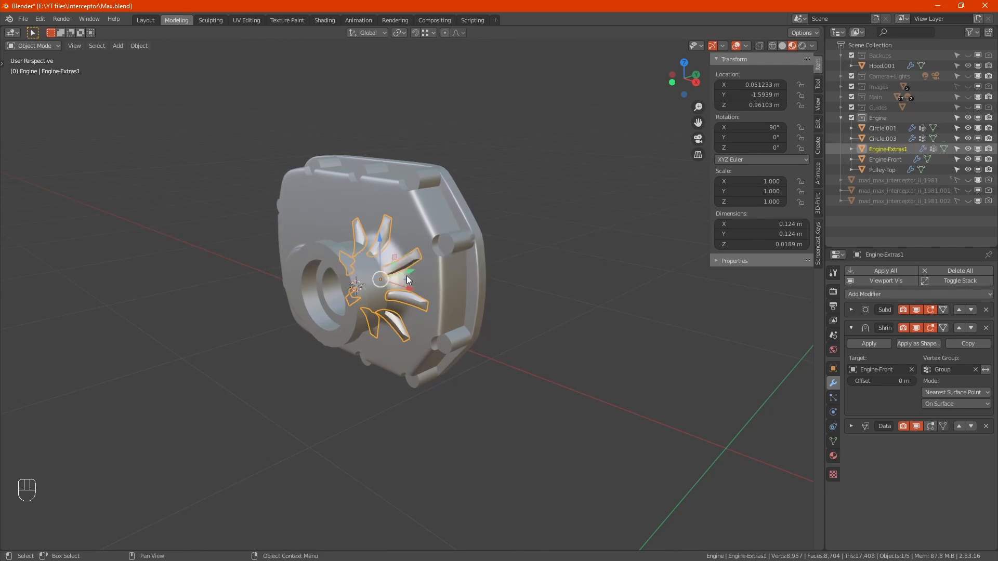
Insert "Front-" into the radial fins object's name so it reads Engine-Front-Extras1
left_click(394, 252)
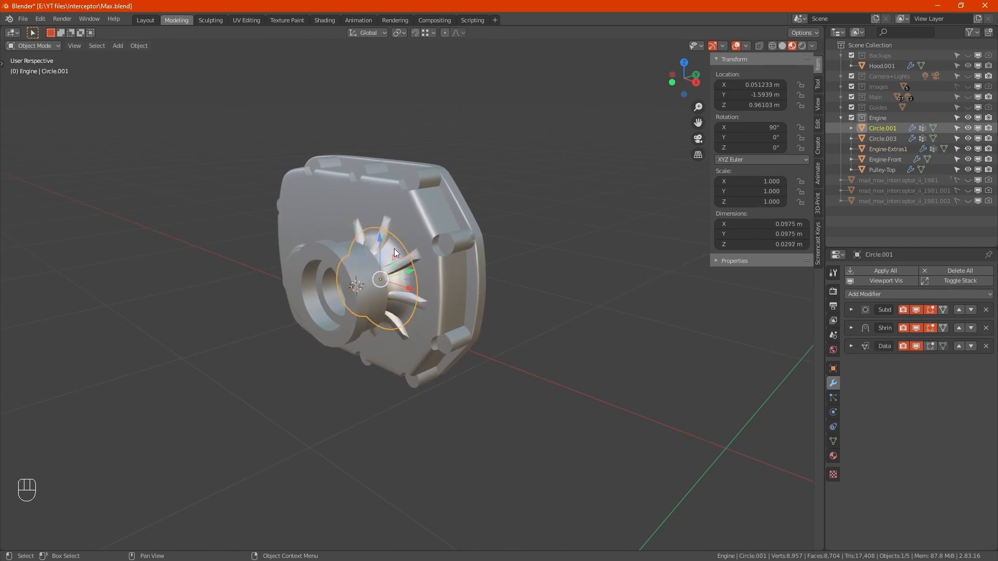
left_click(413, 252)
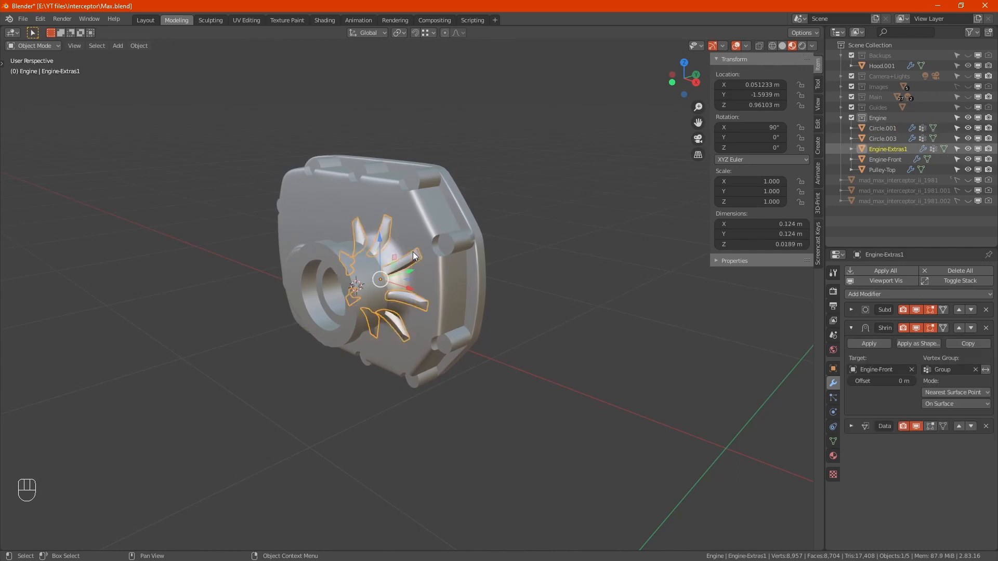
key("F2")
left_click(376, 258)
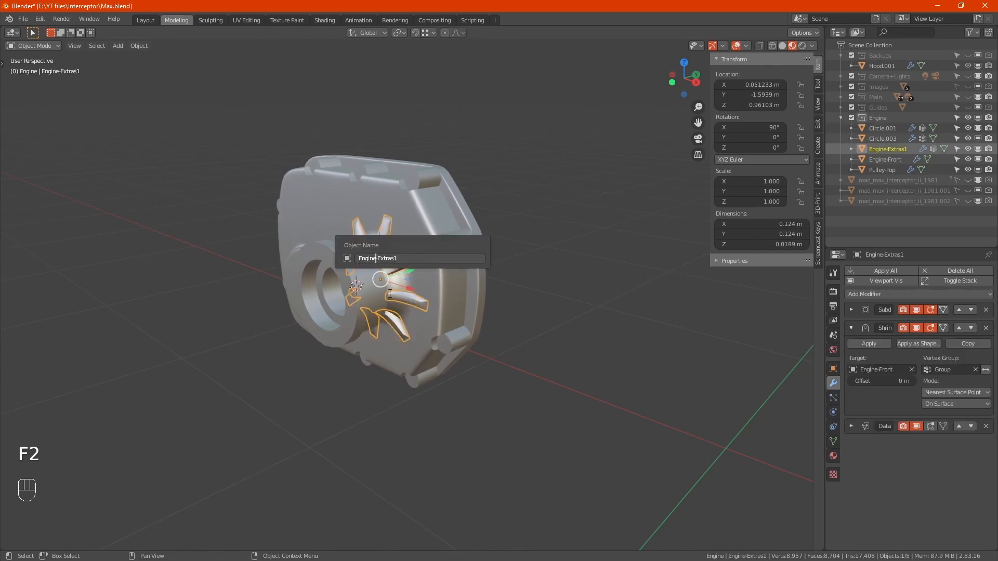
type("Front")
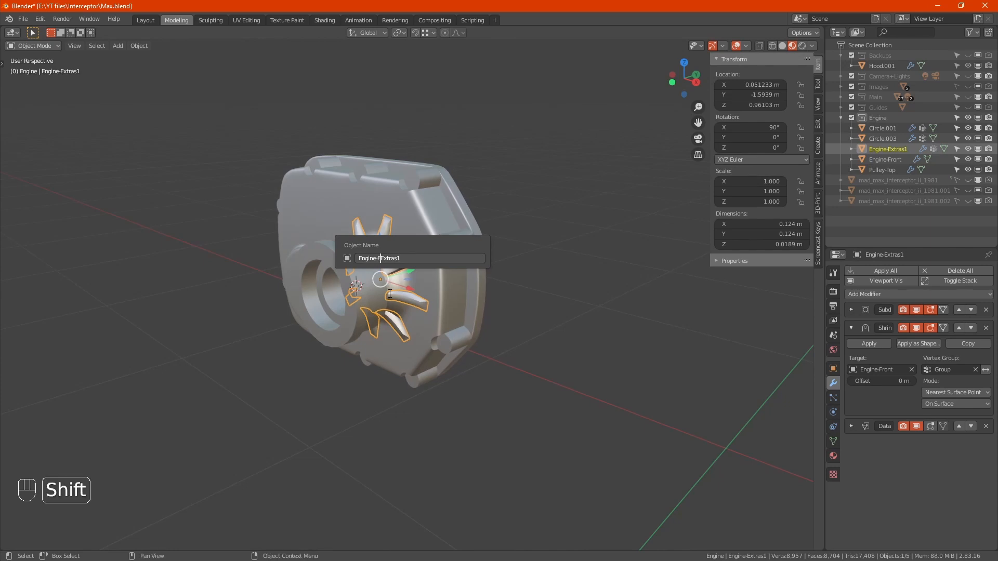
type("-")
key("Return")
Rename the round hub base behind the pulley as Engine-Front-Extras2 and copy the name for reuse
left_click(392, 247)
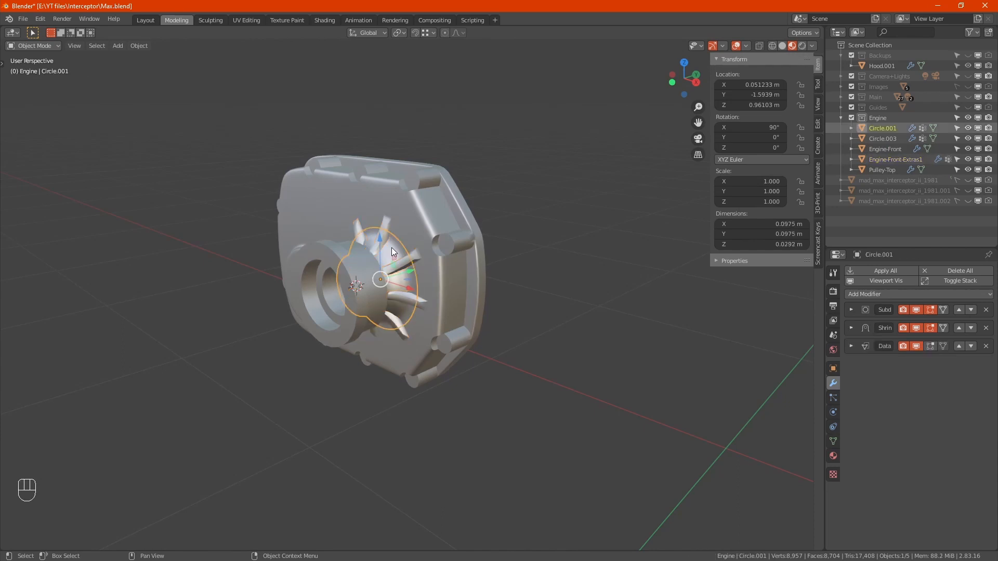
key("F2")
type("E")
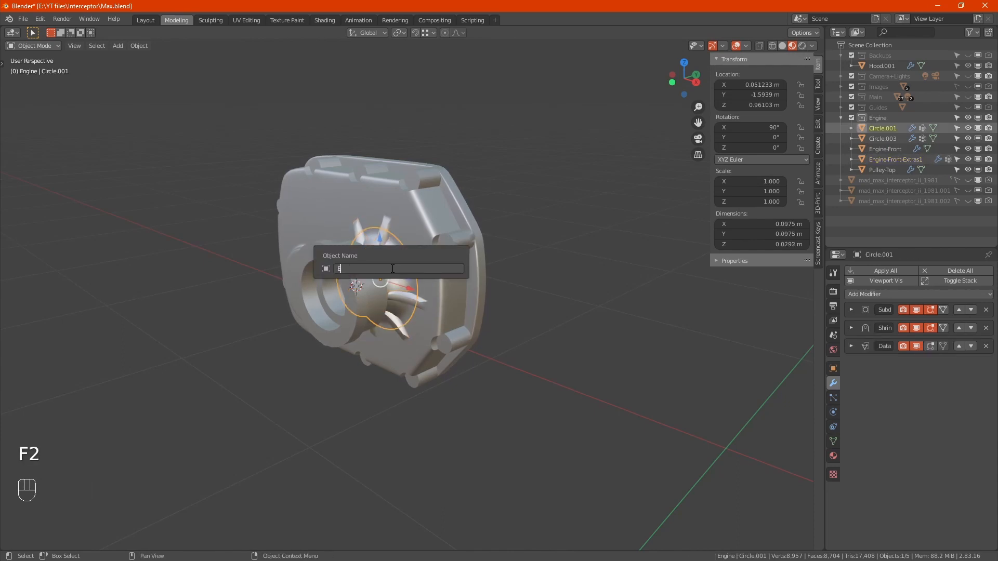
type("ngine-Front-Extras2")
key("shift+Home")
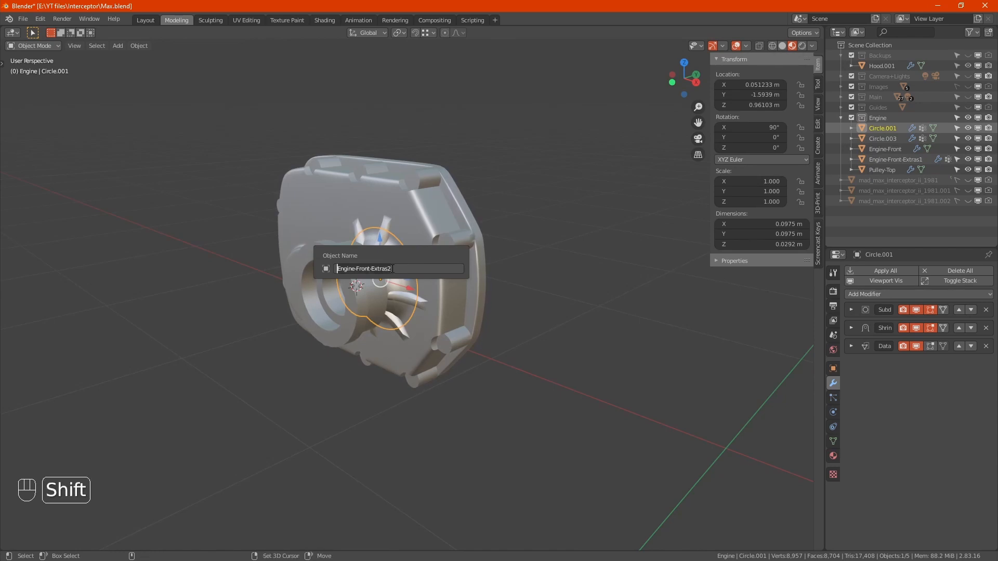
key("ctrl+c")
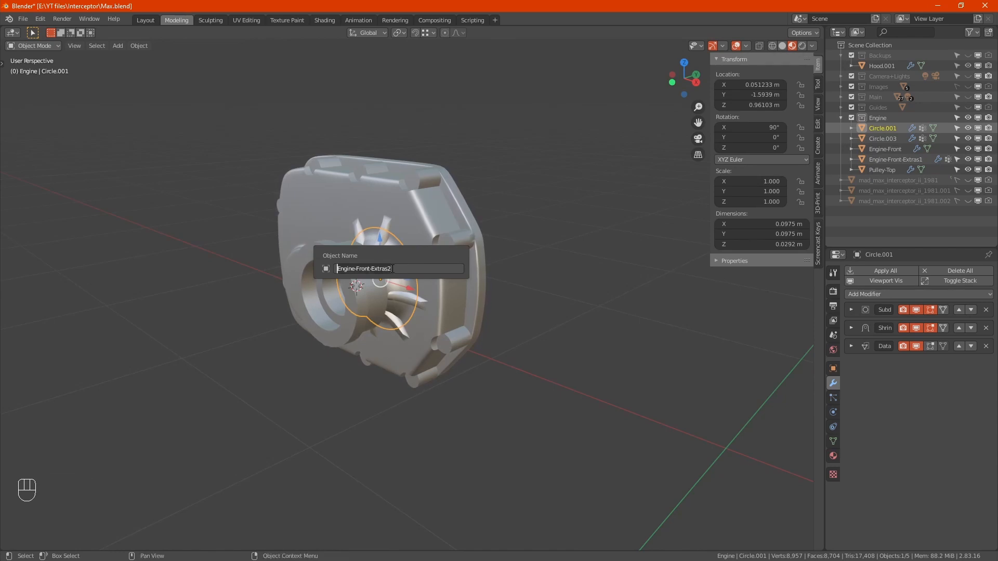
key("Return")
Rename the flat disc beside the pulley as Engine-Front-Extras3, reusing the copied name, and deselect it
middle_click_drag(436, 263, 260, 326, "alt")
left_click(262, 296)
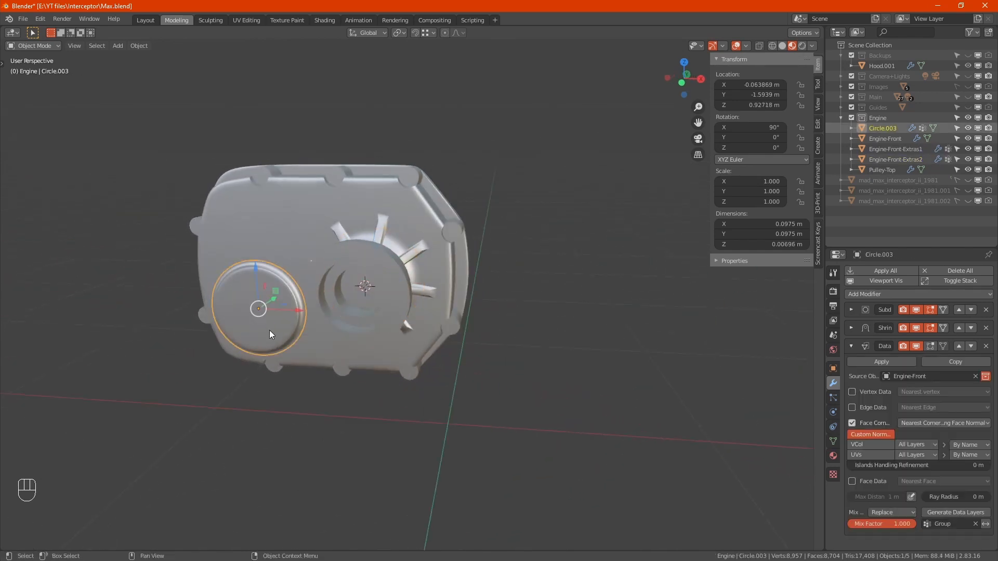
key("F2")
key("ctrl+v")
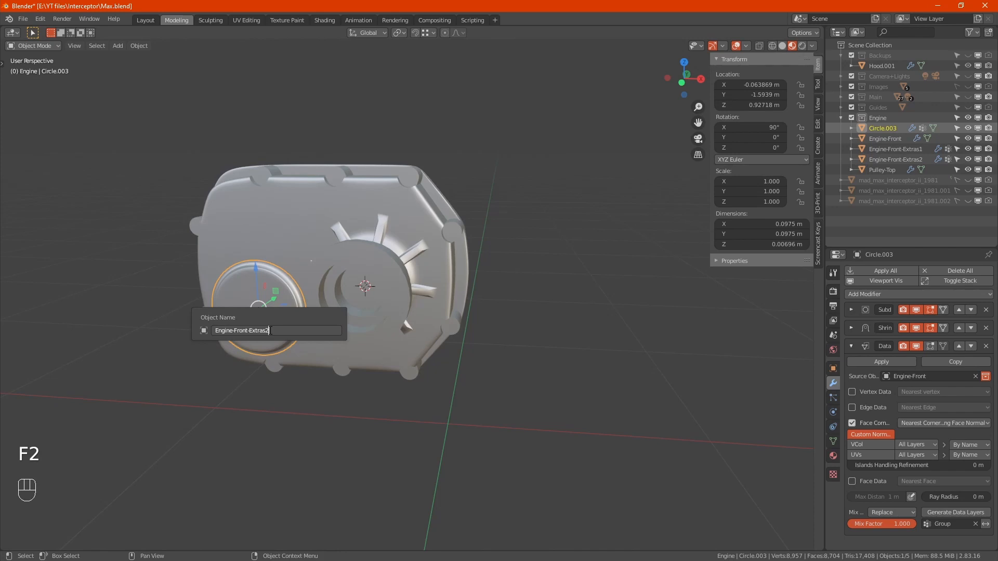
key("BackSpace")
type("3")
key("Return")
left_click(583, 286)
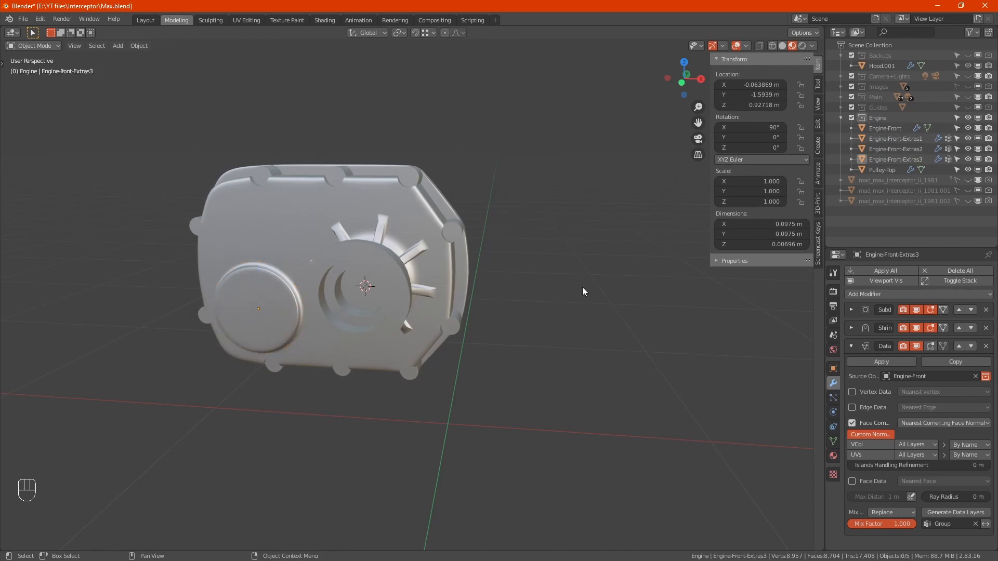
Unhide the Main collection to show the car body around the engine front
left_click_drag(474, 195, 492, 195, "alt")
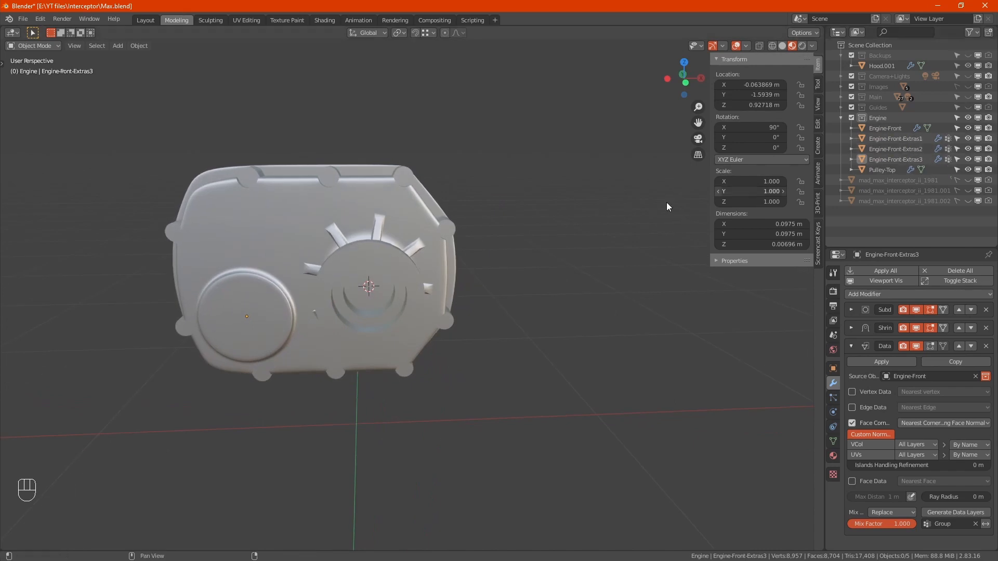
left_click_drag(494, 271, 432, 292, "alt")
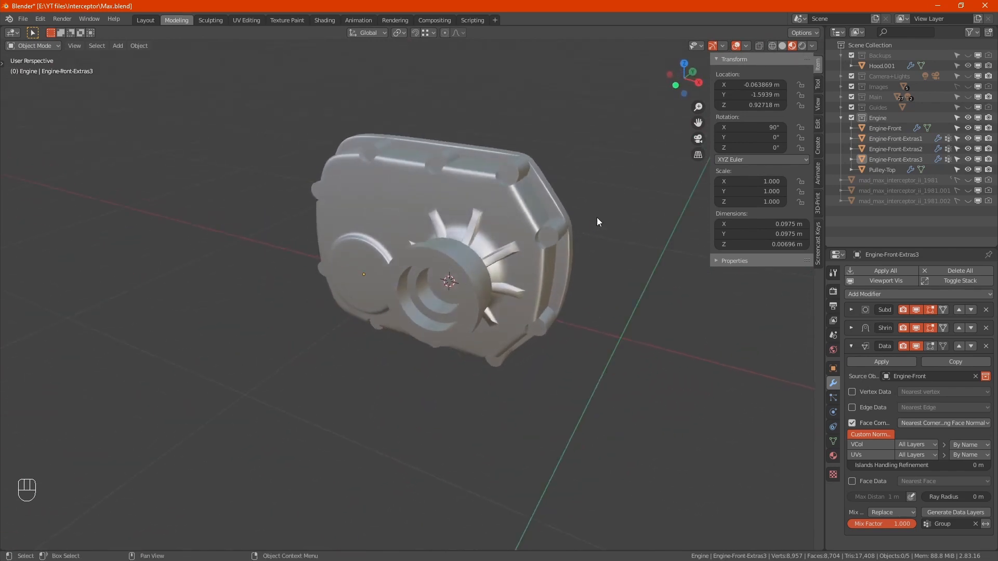
left_click(968, 97)
scroll(520, 230, "down", 3)
left_click_drag(513, 231, 536, 281, "alt")
scroll(523, 276, "down", 5)
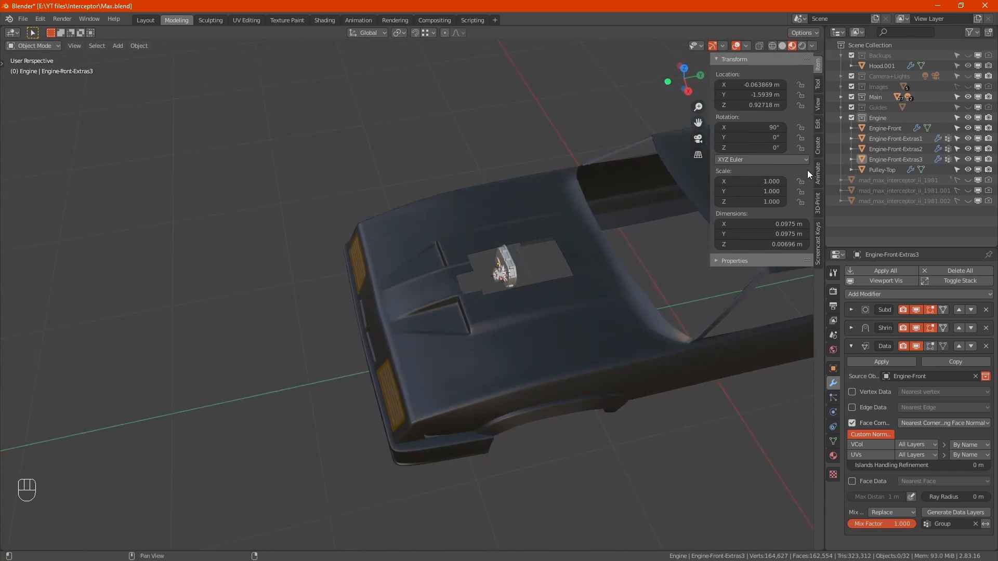
Move all five engine parts about 0.155 m along negative Y, toward the front of the hood opening, and deselect them
left_click(872, 130)
left_click(882, 170, "shift")
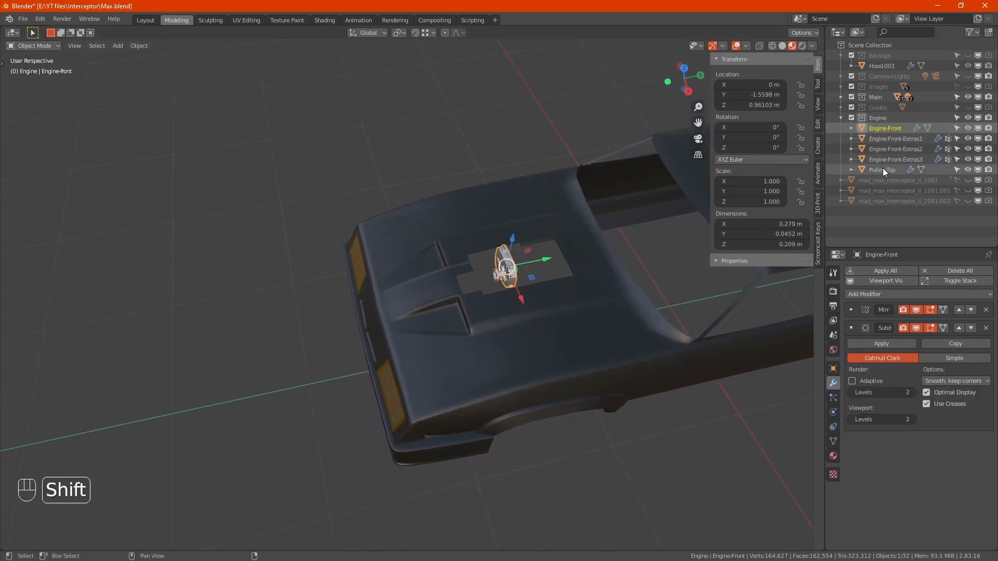
scroll(524, 279, "up", 4)
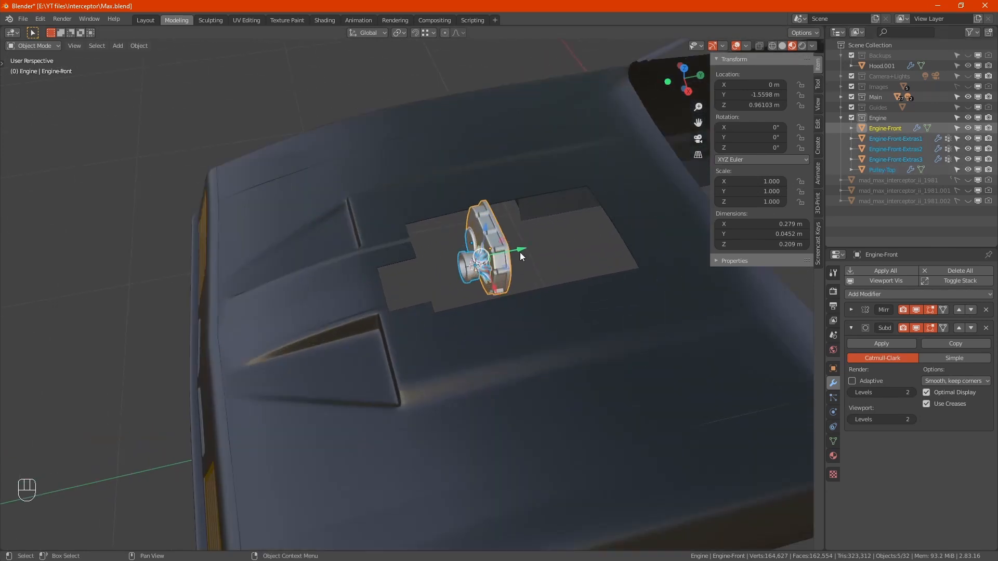
left_click_drag(520, 251, 497, 260)
left_click(483, 229)
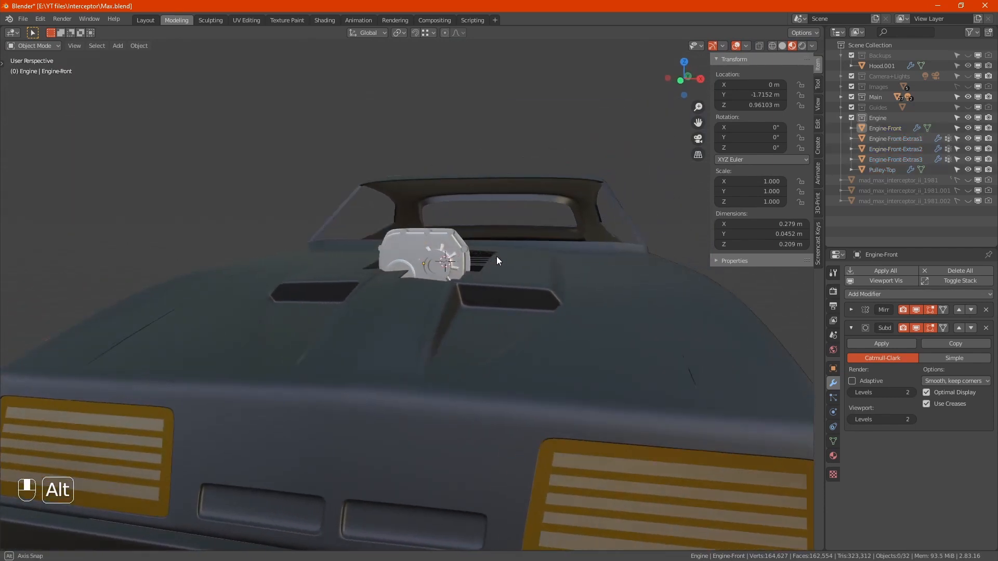
Hide the viewport overlays and compare the engine front's placement on the hood with the blower reference photos
left_click(736, 46)
left_click_drag(416, 143, 345, 210, "alt")
middle_click_drag(370, 175, 370, 151, "alt")
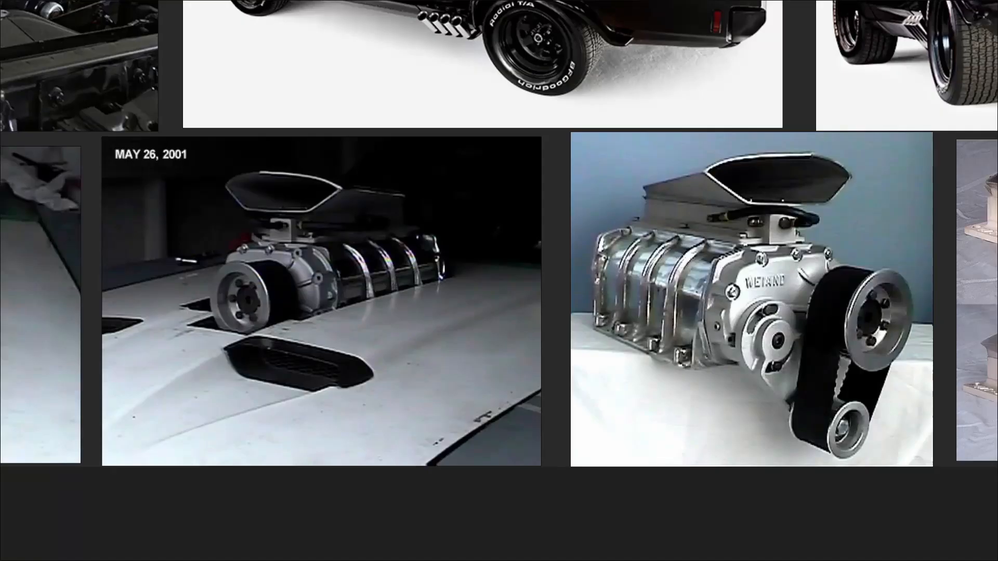
scroll(696, 279, "down", 4)
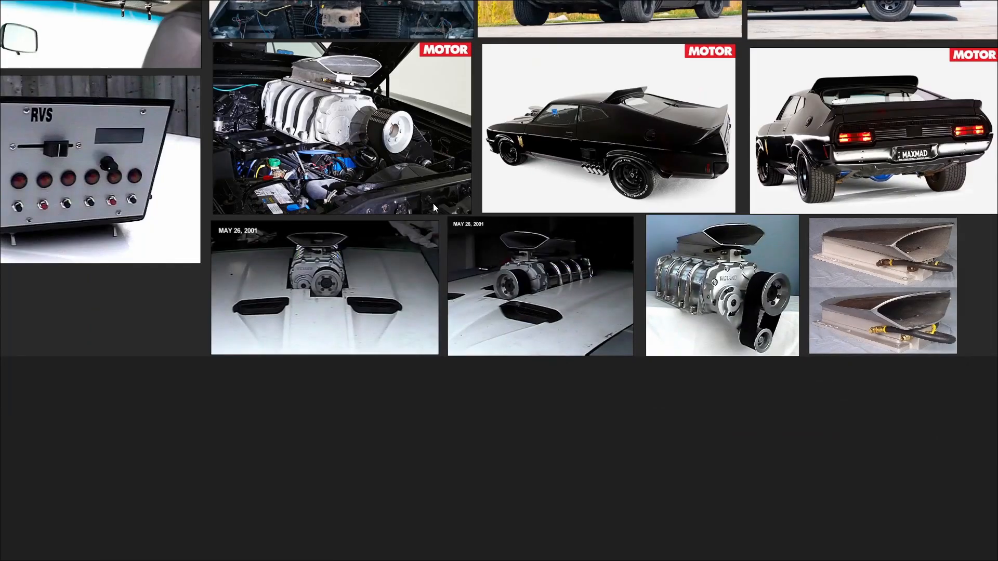
scroll(433, 202, "down", 3)
middle_click_drag(641, 144, 623, 235)
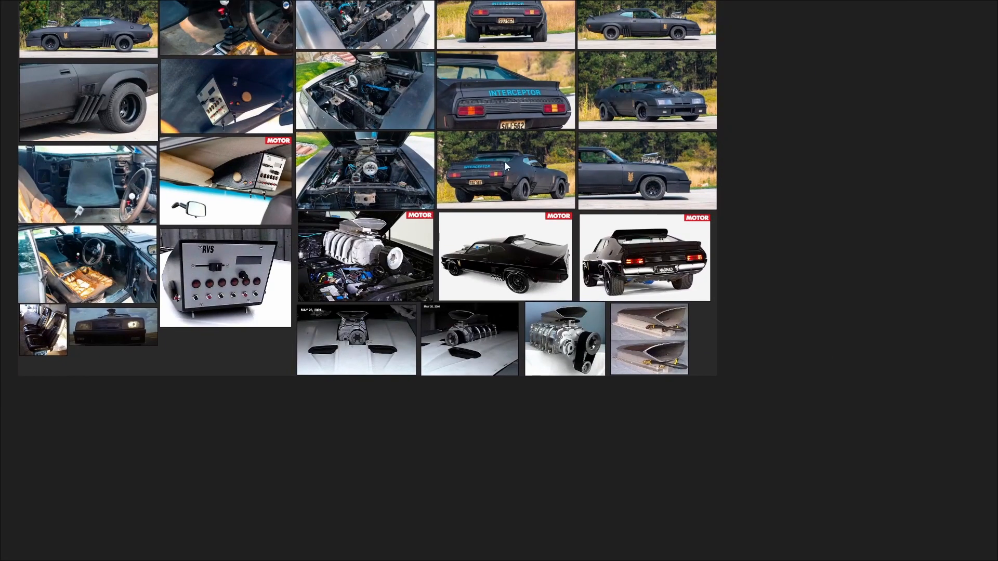
middle_click_drag(504, 161, 503, 182)
scroll(478, 357, "up", 6)
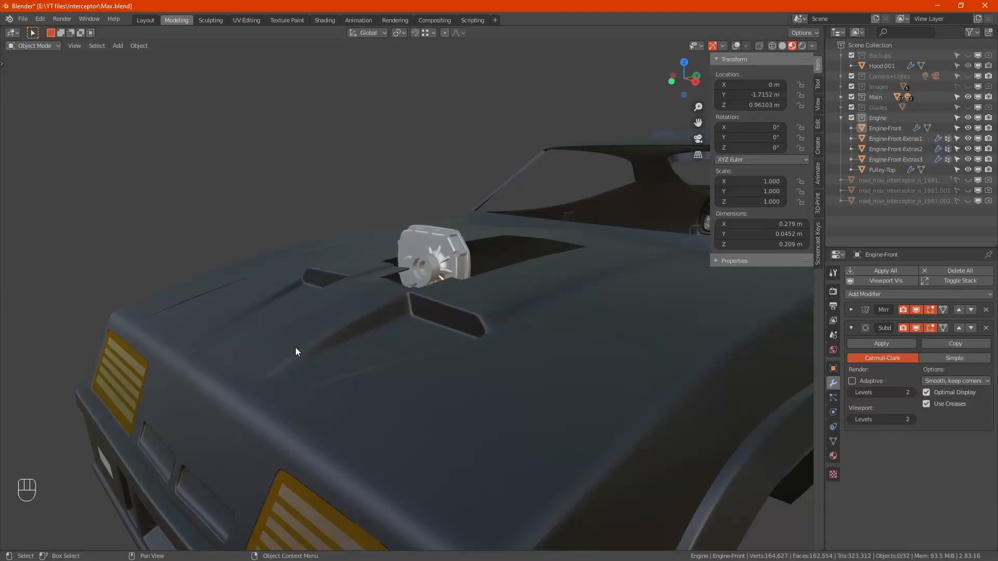
Move all five engine parts about 0.009 m along negative Y and scale them up uniformly by about 1.217
middle_click_drag(478, 276, 444, 350, "alt")
left_click(902, 127)
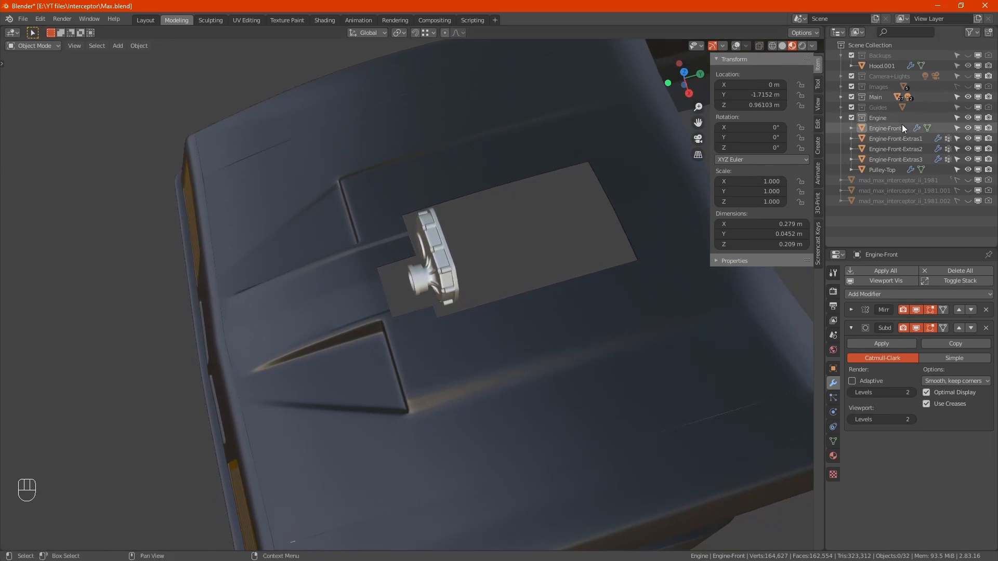
left_click(891, 168, "shift")
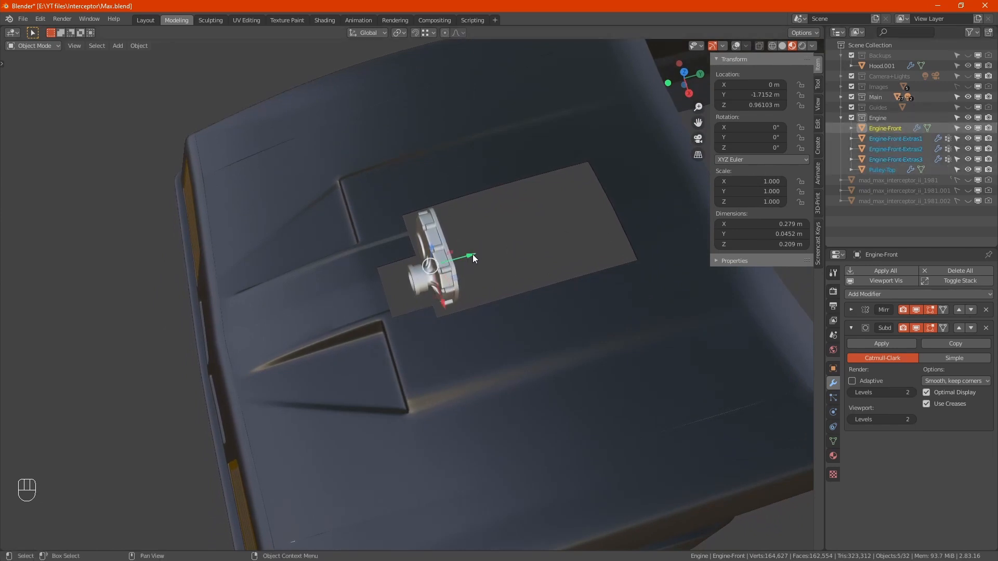
middle_click_drag(473, 255, 501, 248, "alt")
key("KP_7")
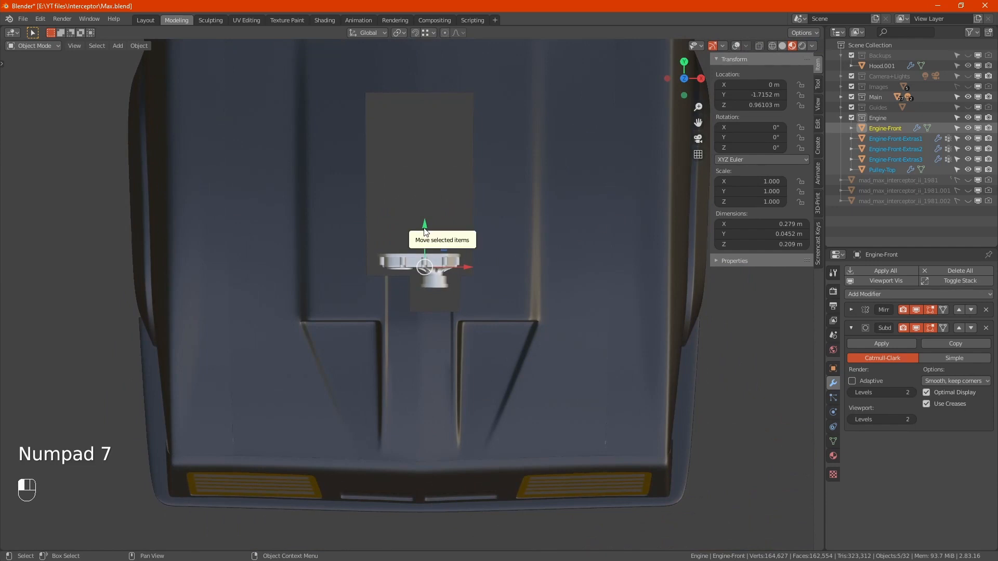
left_click_drag(424, 231, 424, 232)
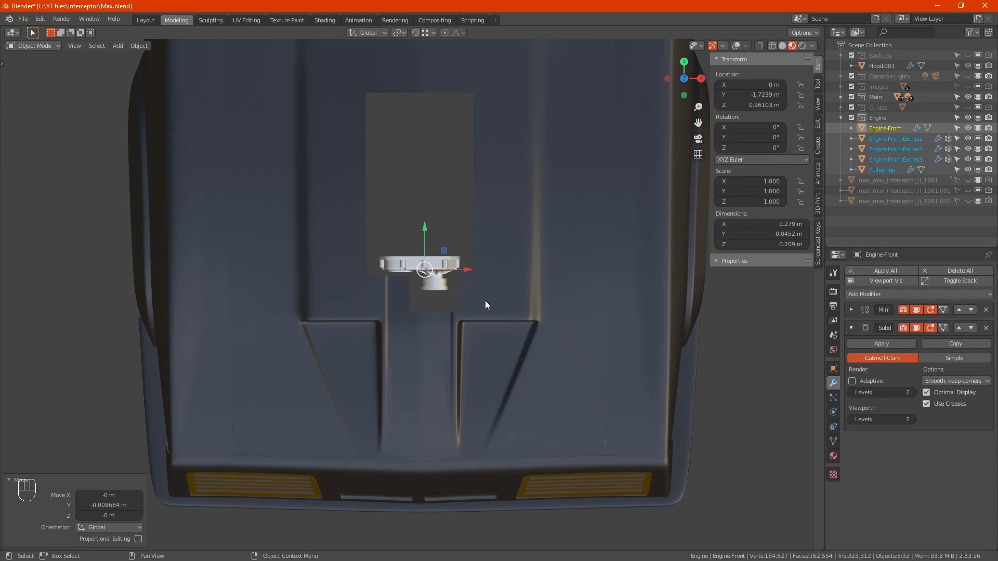
key("s")
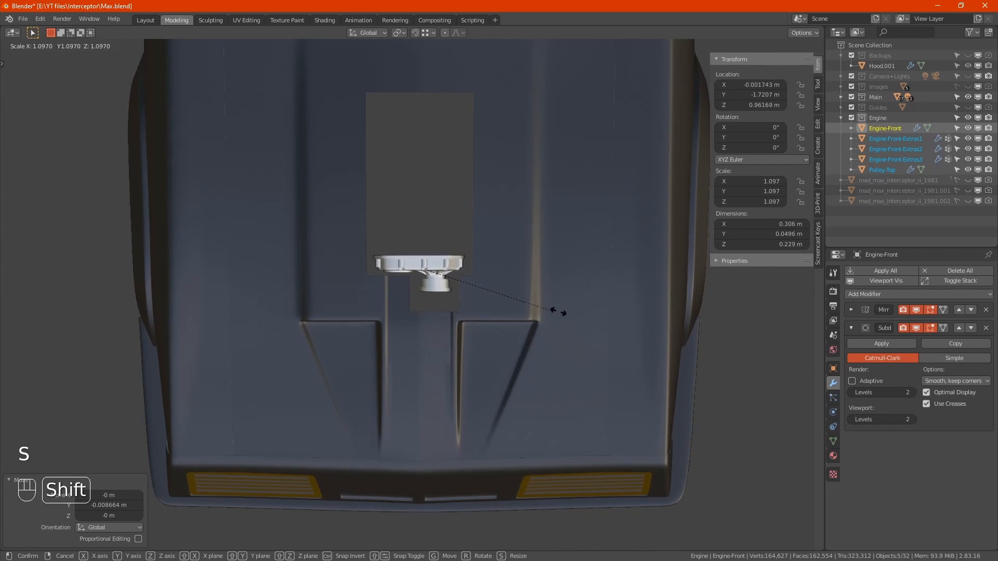
left_click(644, 309)
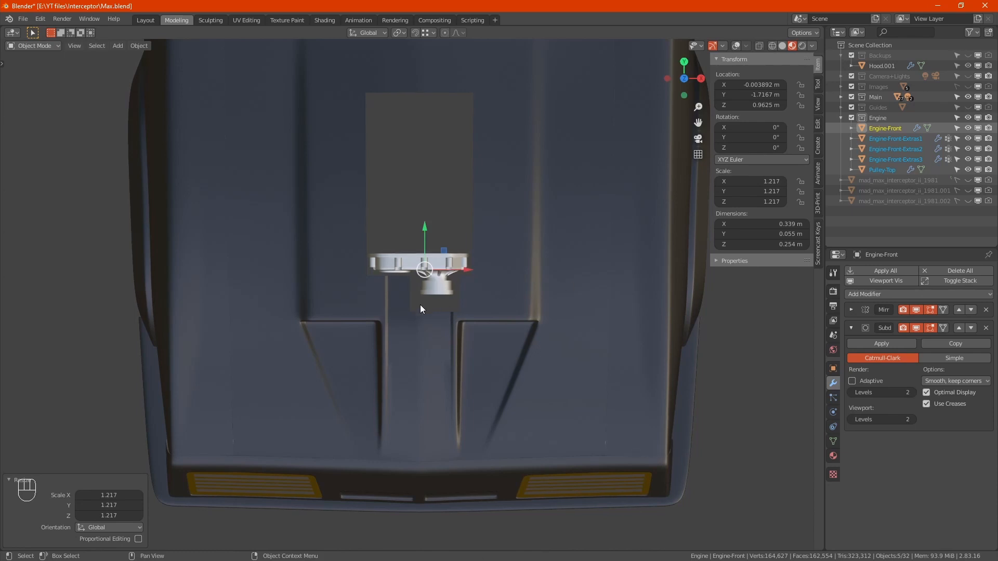
Show the viewport overlays again and move the pulley, hub base and fins about 0.005 m along negative X
left_click_drag(420, 305, 455, 275)
scroll(463, 276, "up", 2)
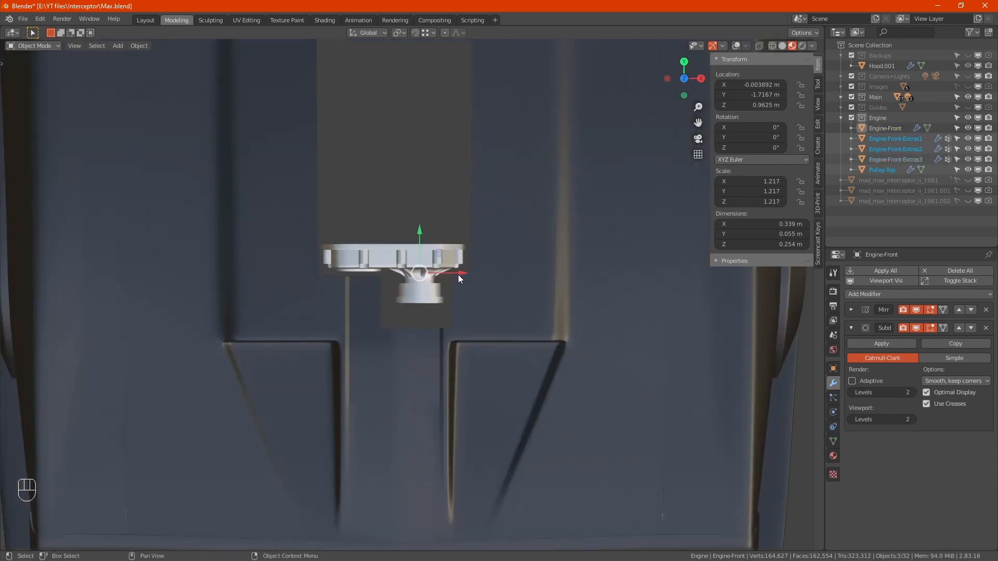
scroll(457, 275, "up", 1)
left_click(738, 45)
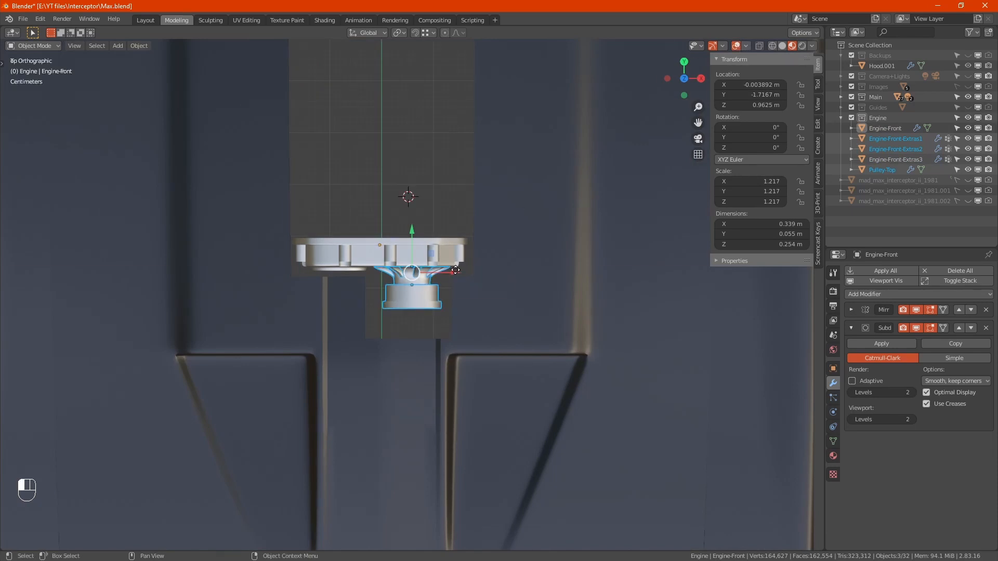
left_click_drag(458, 273, 453, 270)
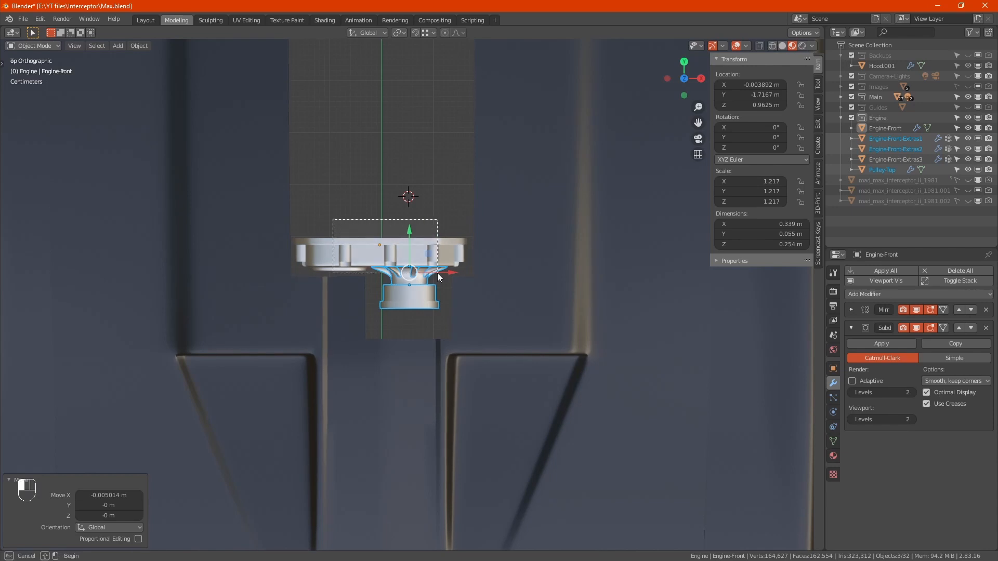
Clear the part selection and examine the engine front's fit in the hood opening from the front of the car
left_click(437, 271, "shift")
left_click(426, 296, "shift")
middle_click_drag(439, 341, 418, 239, "alt")
left_click(301, 152)
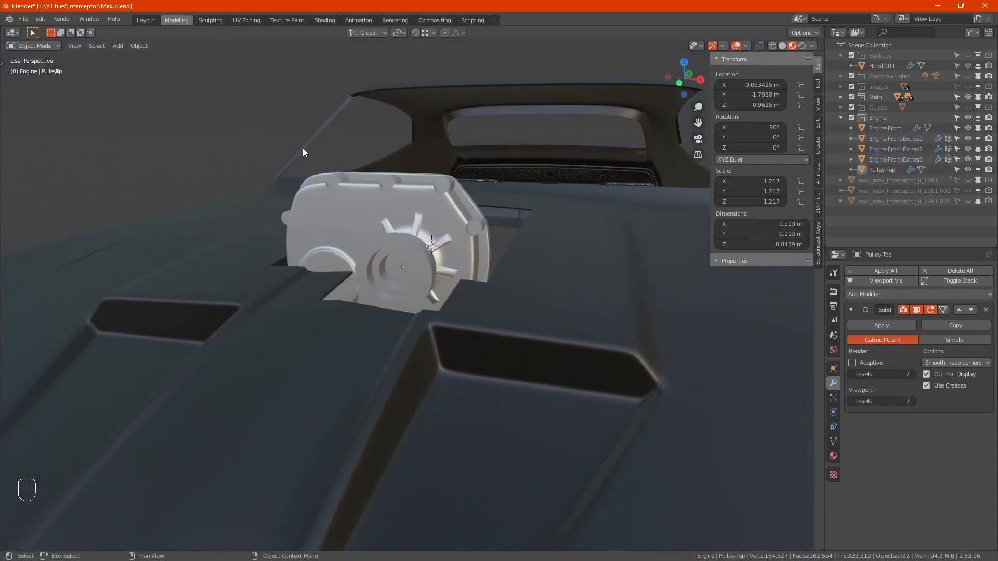
scroll(303, 148, "down", 3)
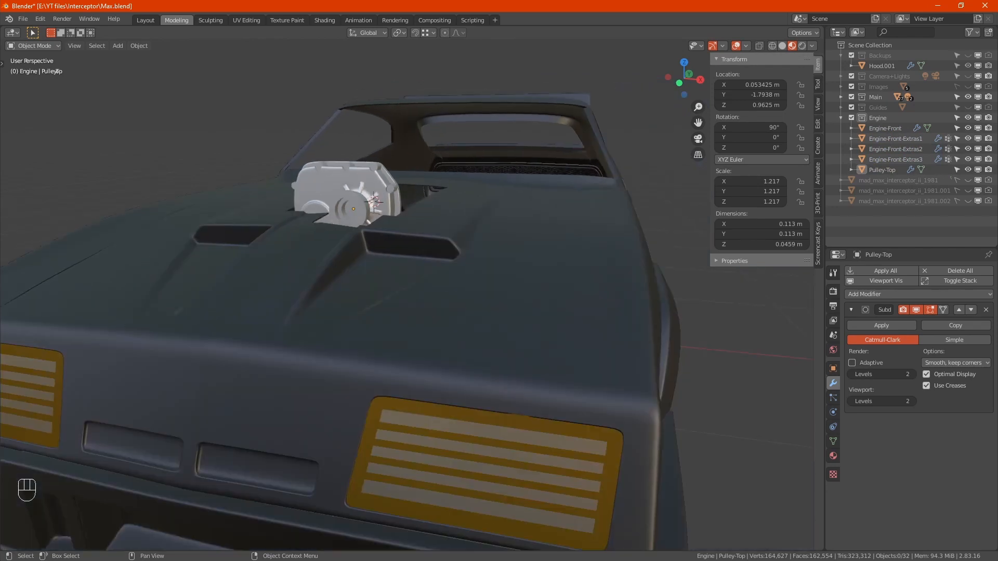
middle_click_drag(325, 301, 351, 296, "alt")
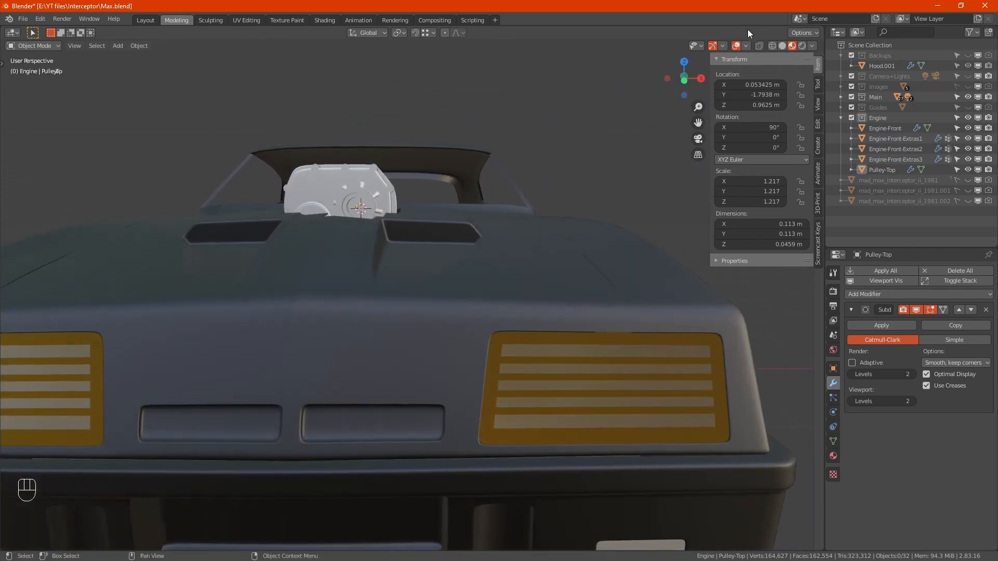
Hide the viewport overlays and switch the viewport to Rendered shading for a front view of the car
left_click(735, 48)
middle_click_drag(462, 200, 416, 233, "alt")
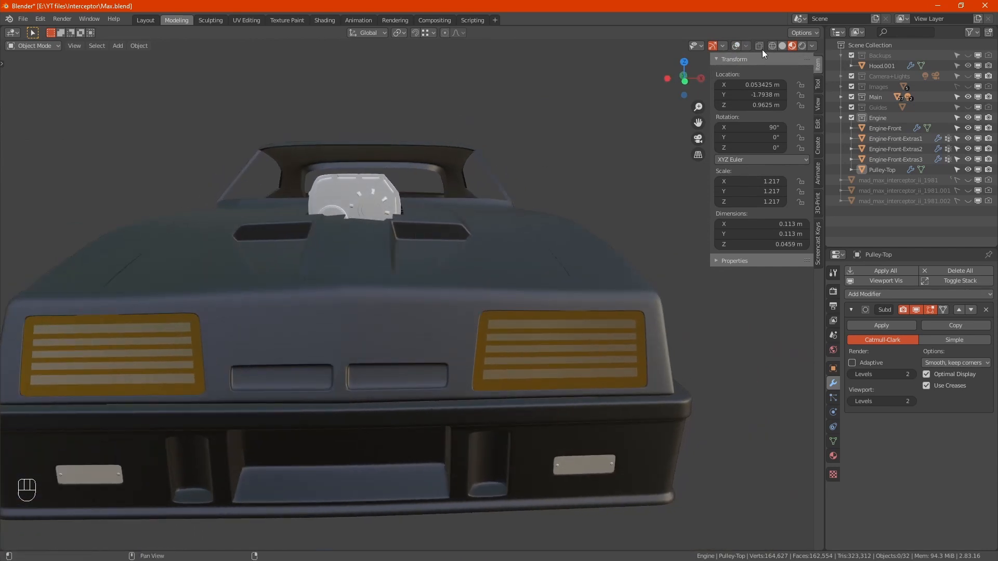
left_click(801, 45)
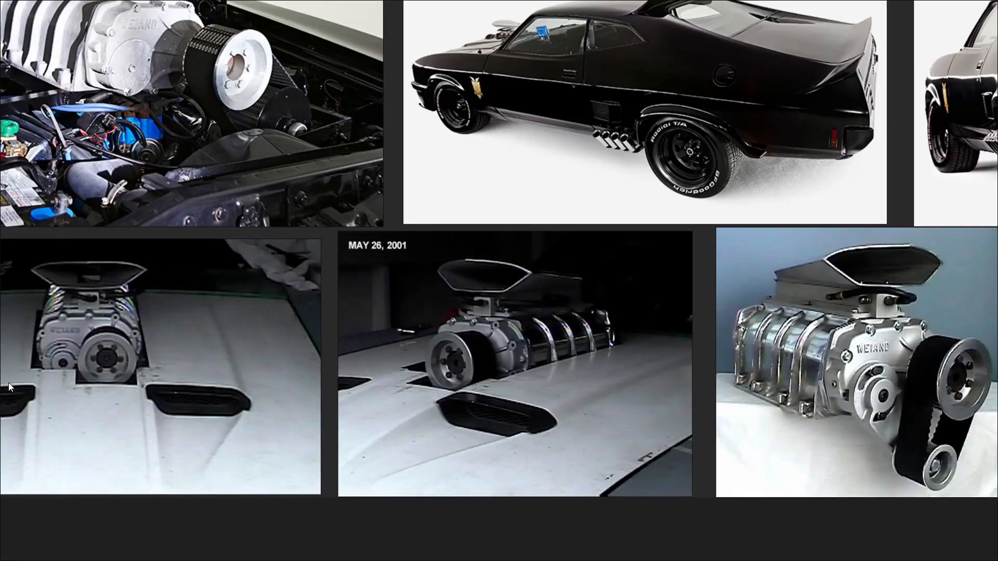
Examine the blower photos on the reference board and the film still of the car's front for the engine's proportions above the hood
scroll(155, 346, "down", 4)
middle_click_drag(203, 293, 684, 319)
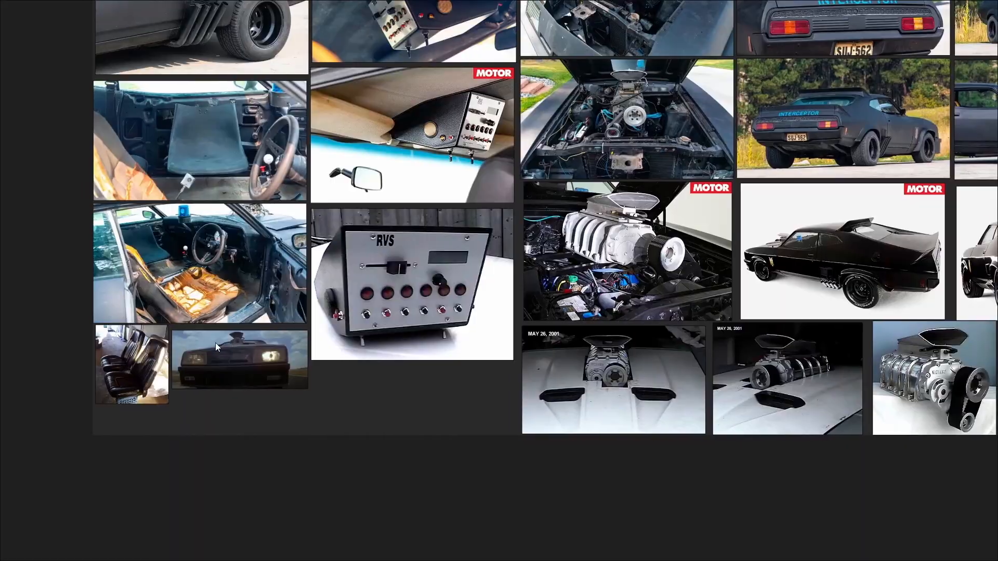
scroll(235, 342, "up", 5)
scroll(235, 342, "down", 4)
middle_click_drag(798, 275, 771, 281)
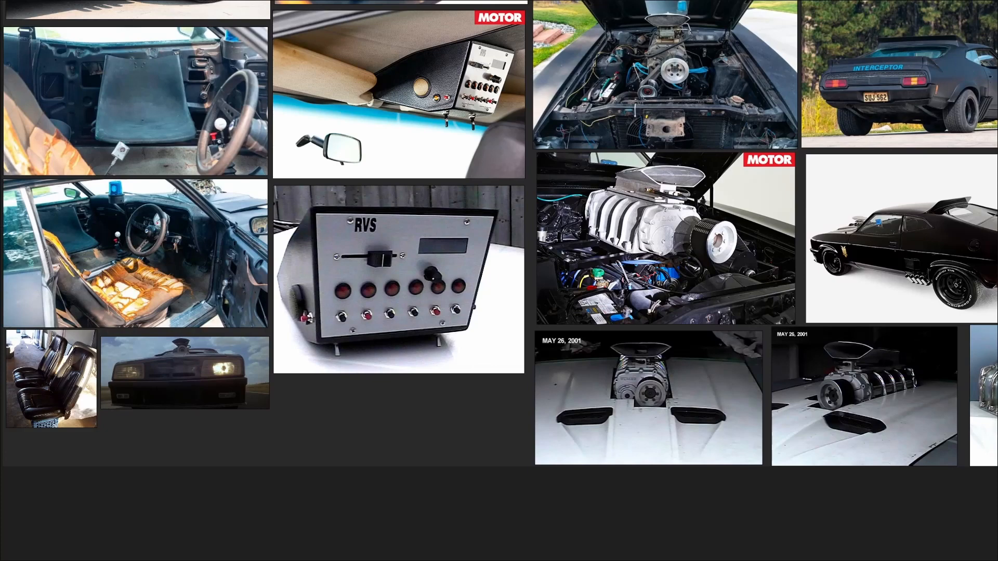
middle_click_drag(83, 447, 292, 420)
scroll(400, 329, "up", 3)
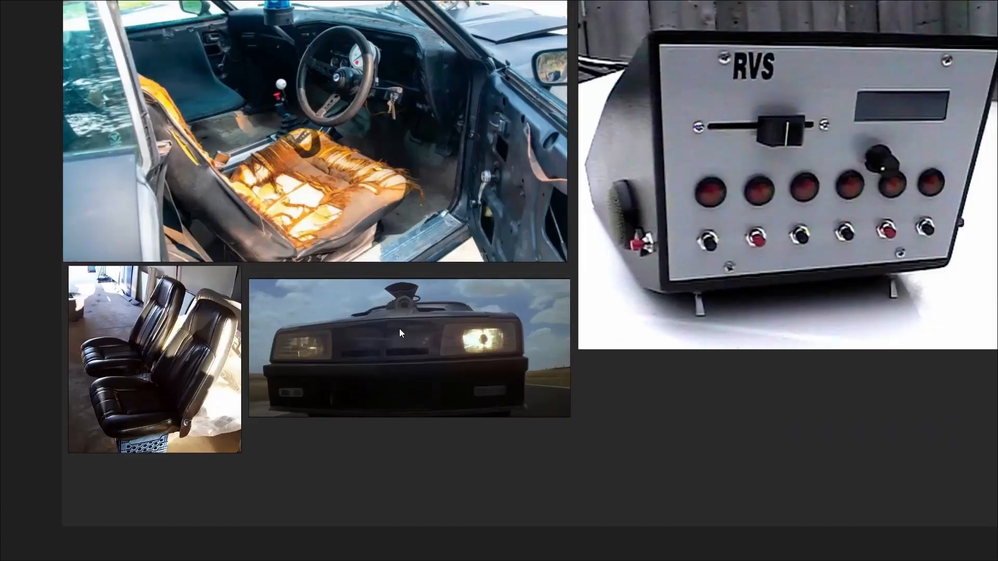
scroll(407, 323, "up", 3)
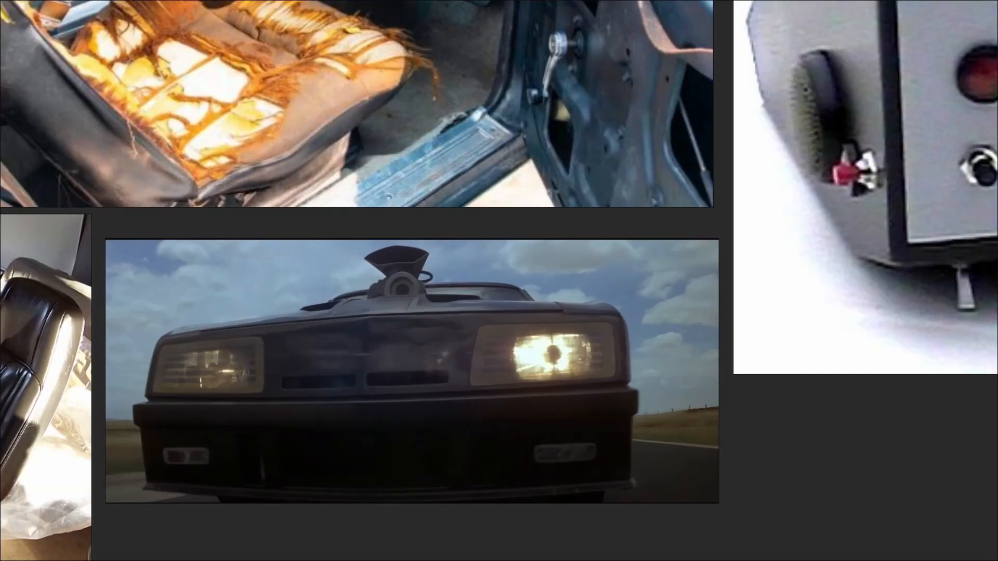
Return to Blender, inspect the rendered engine front in the hood opening from above, and save Max.blend
key("alt+Tab")
mouse_move(427, 280)
middle_mouse_down()
mouse_move(402, 283)
mouse_move(416, 273)
mouse_move(370, 317)
mouse_move(393, 308)
middle_mouse_up()
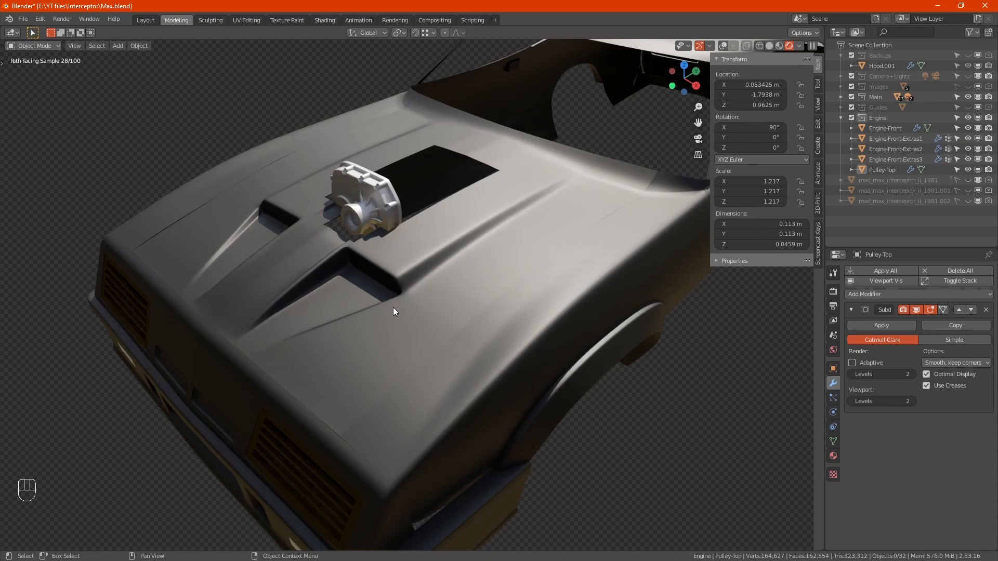
middle_click_drag(394, 270, 410, 319)
scroll(392, 255, "up", 1)
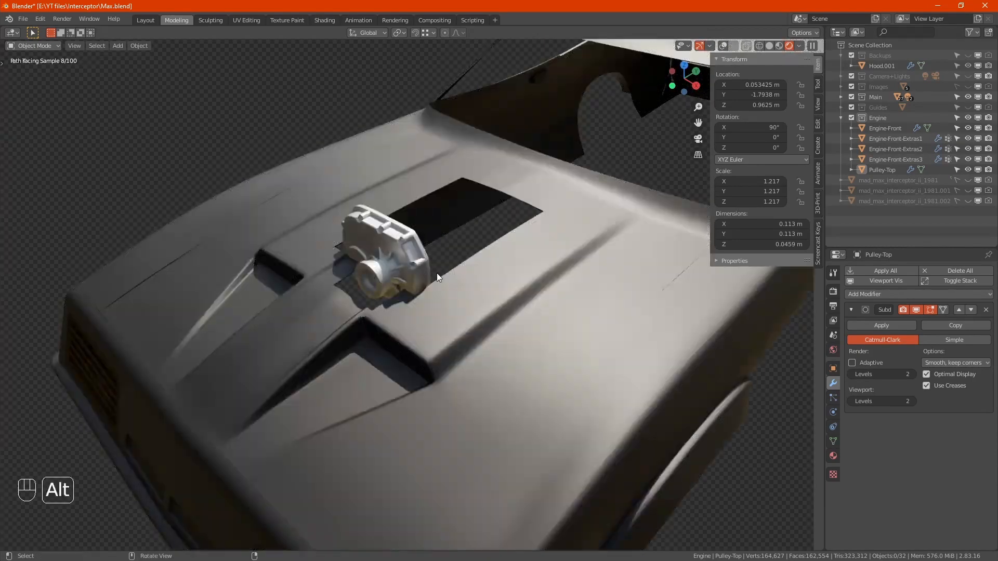
middle_click_drag(438, 276, 449, 263, "alt")
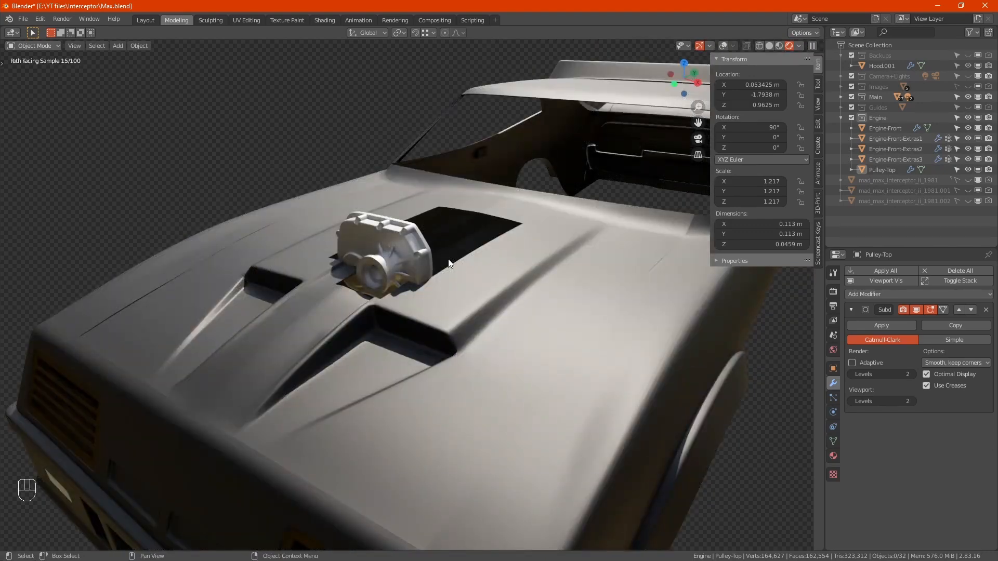
key("ctrl+s")
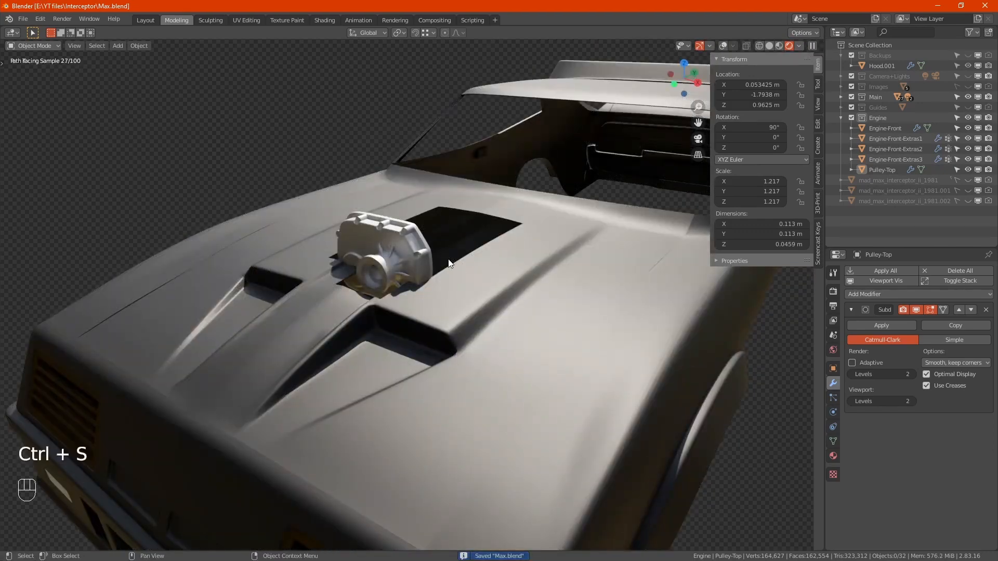